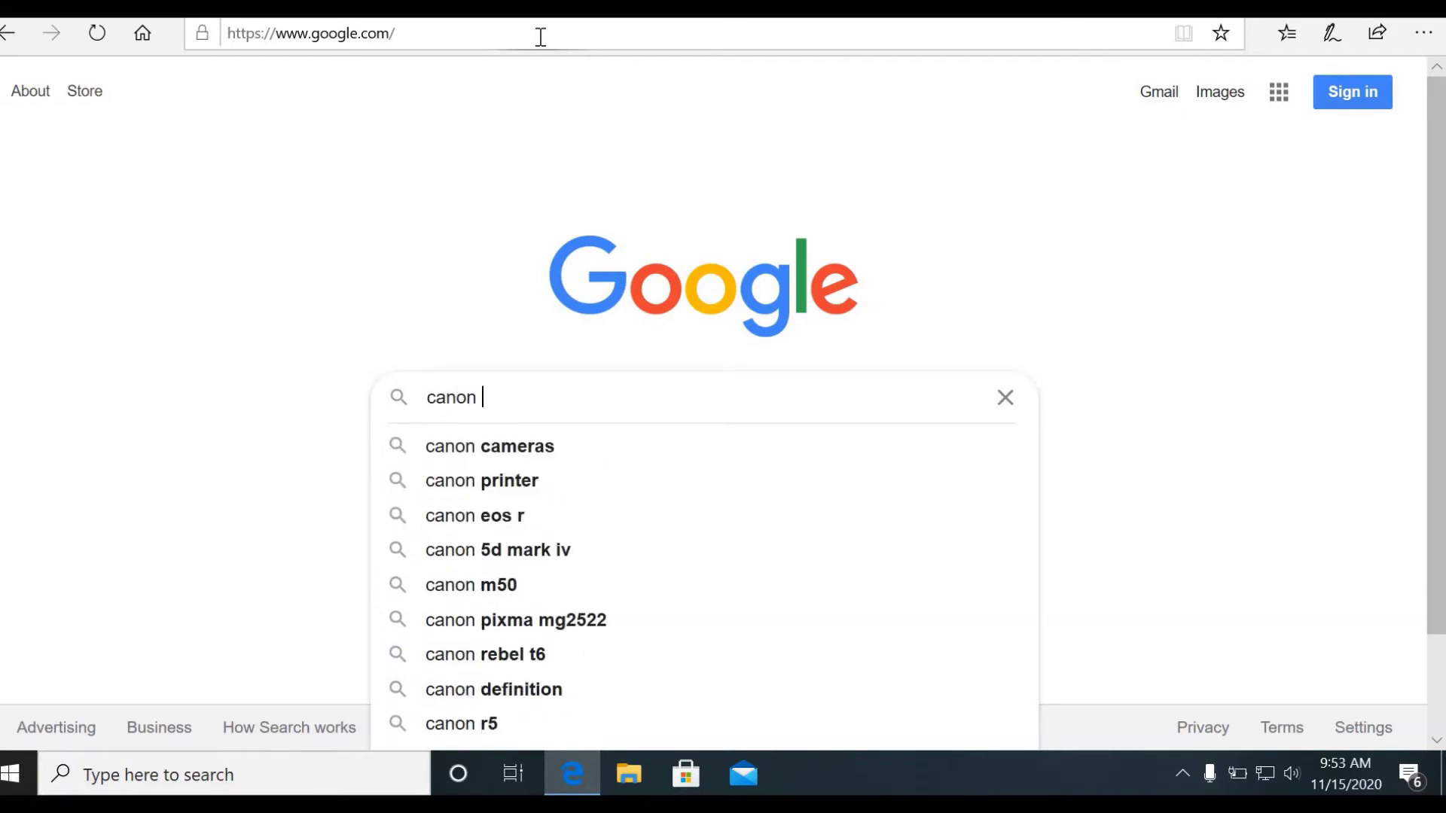
# - Search Google for "canon pixma 490" and open Canon USA's PIXMA MX490 support page
pyautogui.write('ma ')
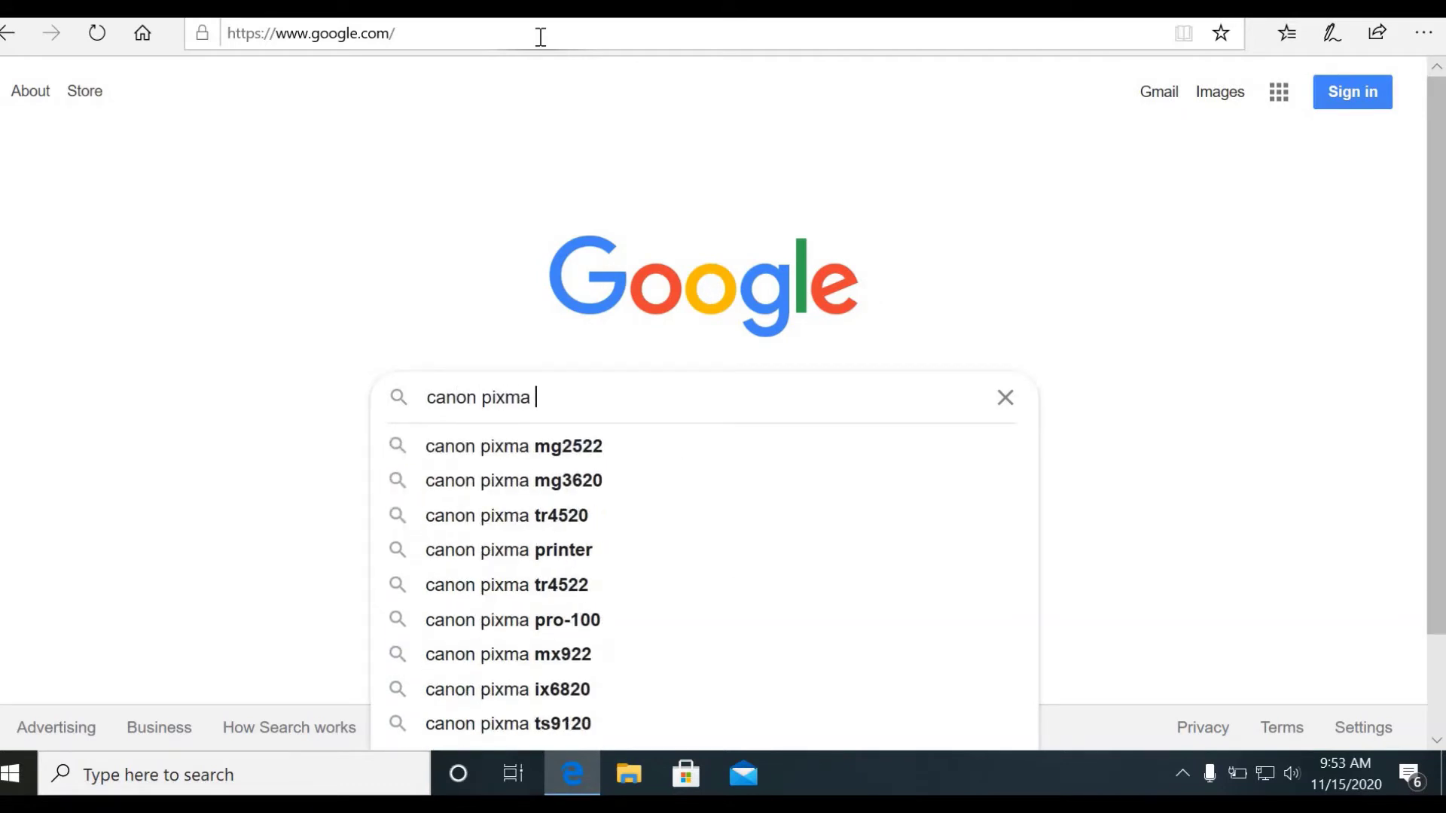
pyautogui.write('49')
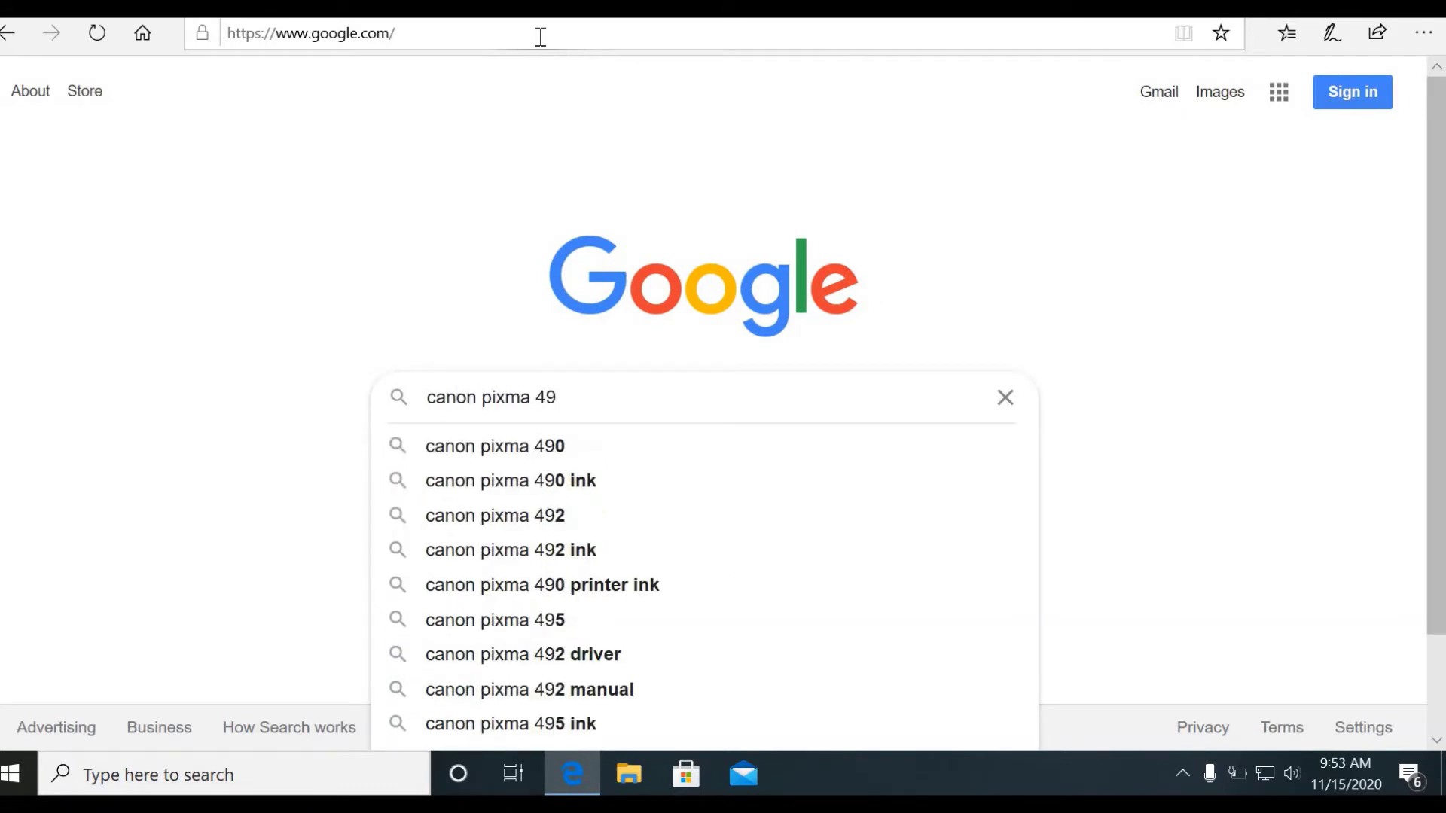
pyautogui.press('BackSpace')
pyautogui.write('90')
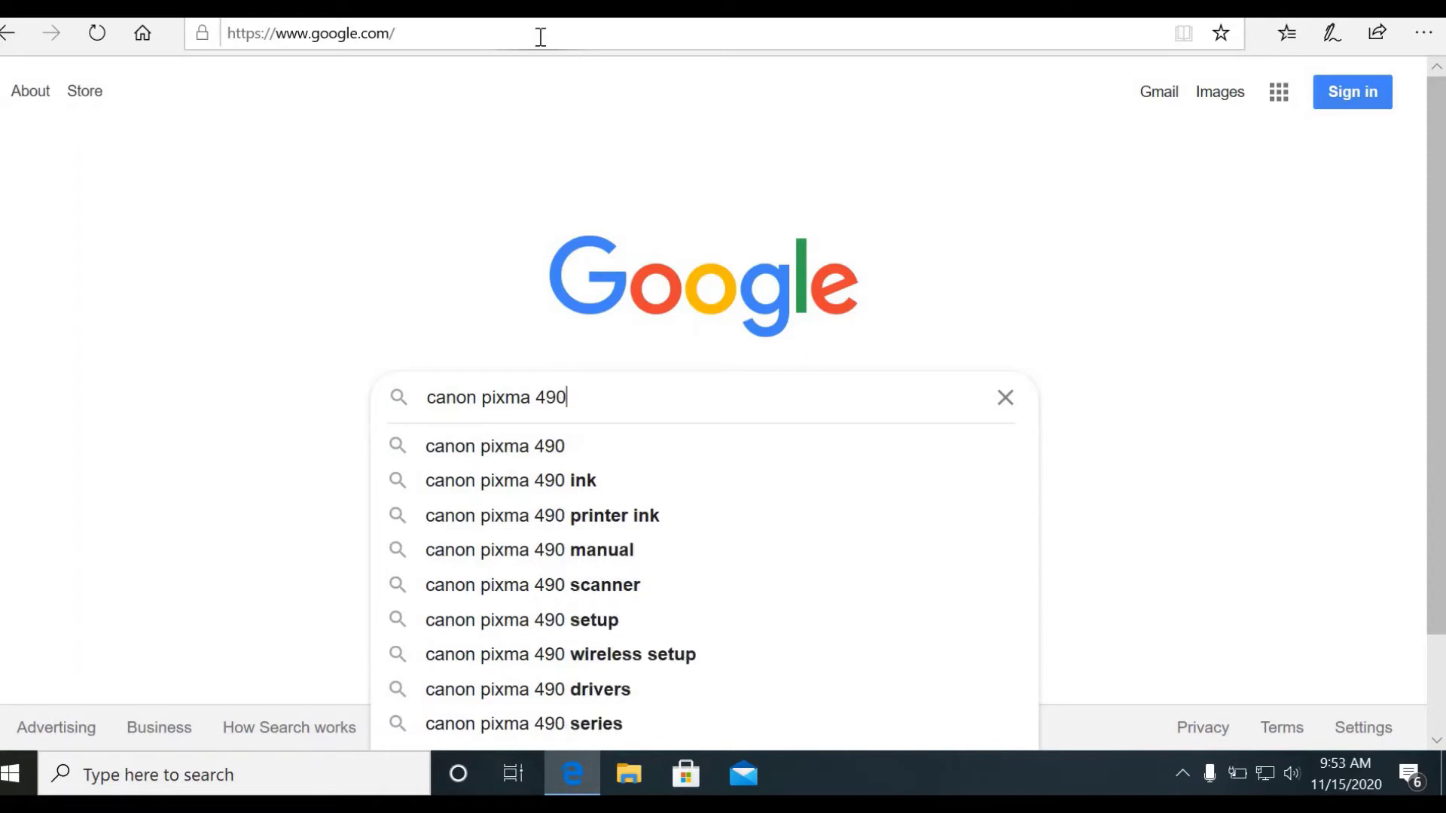
pyautogui.press('Return')
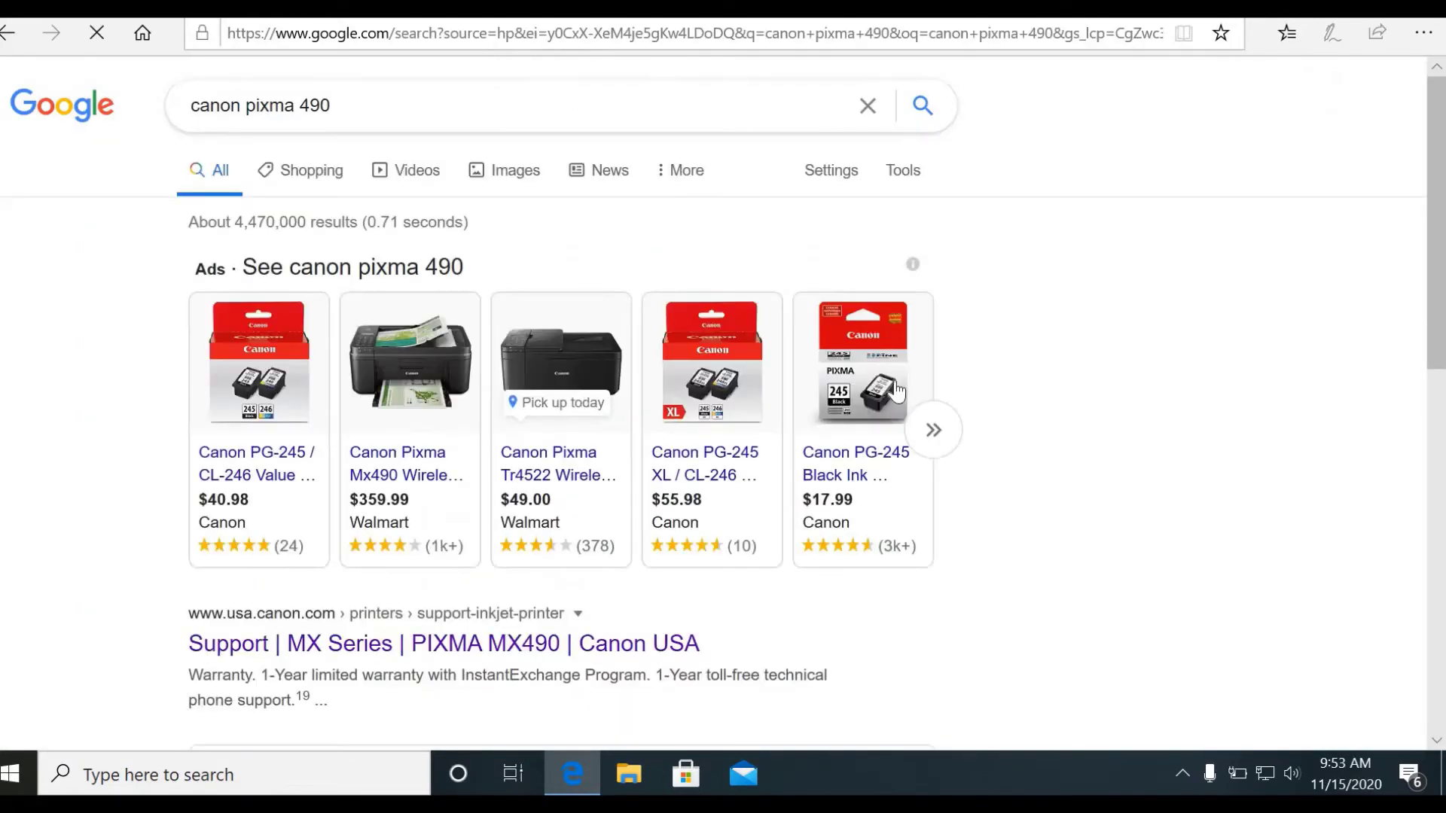
pyautogui.scroll(-3, 1152, 371)
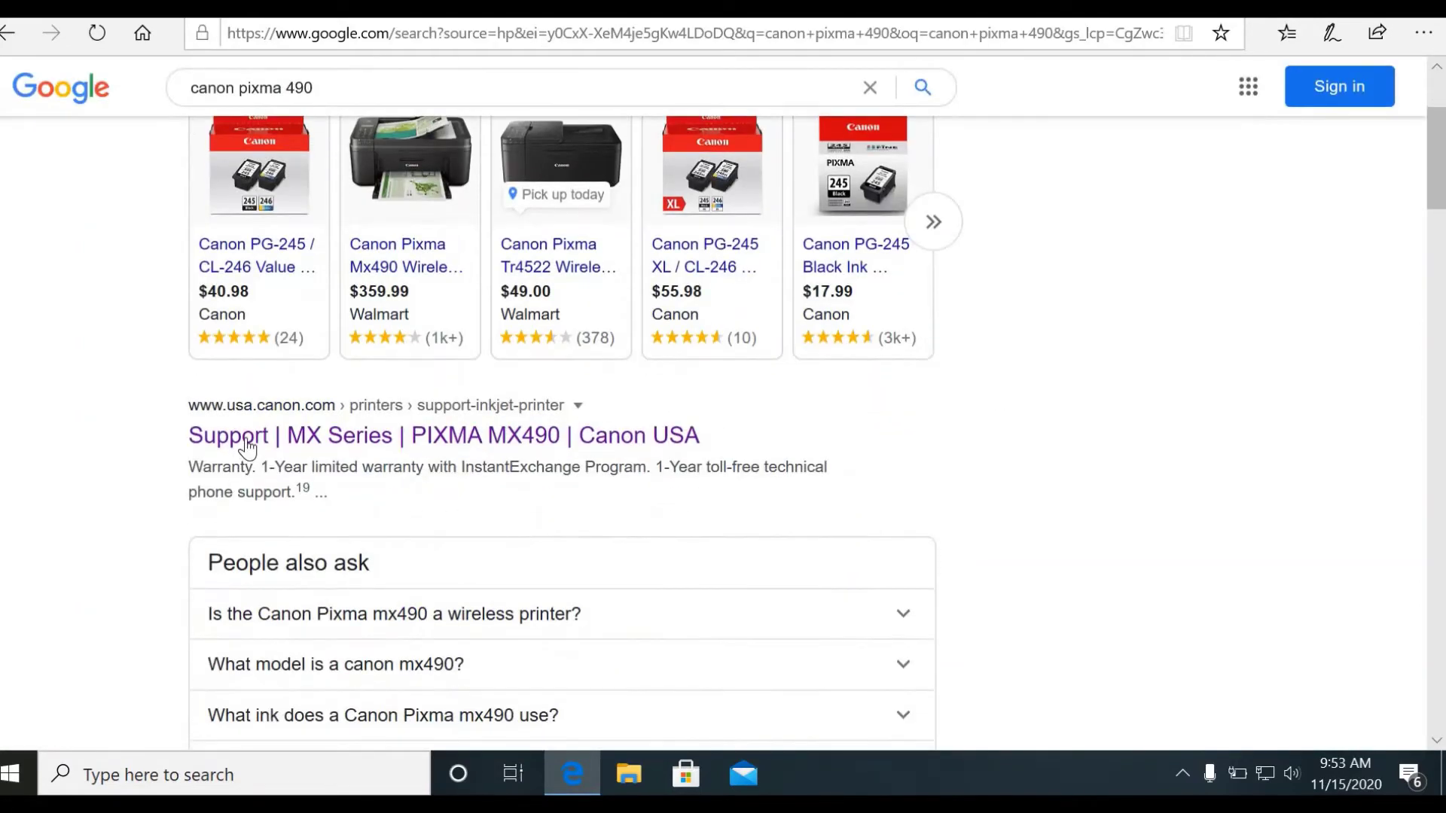
pyautogui.click(327, 450)
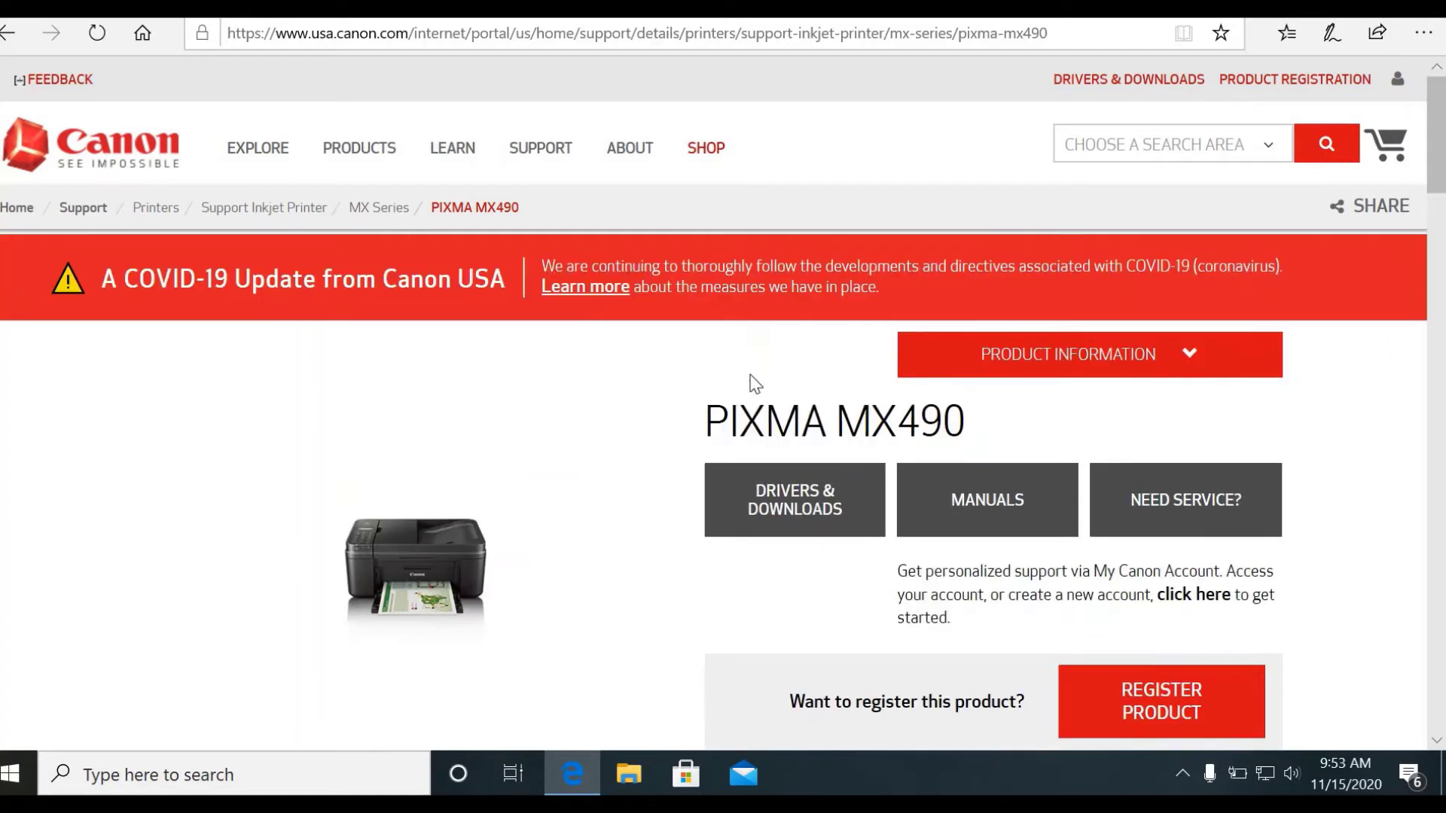
# - Download the recommended MX490 series Full Driver & Software Package (Windows) from the printer's Drivers & Downloads section
pyautogui.scroll(-2, 629, 400)
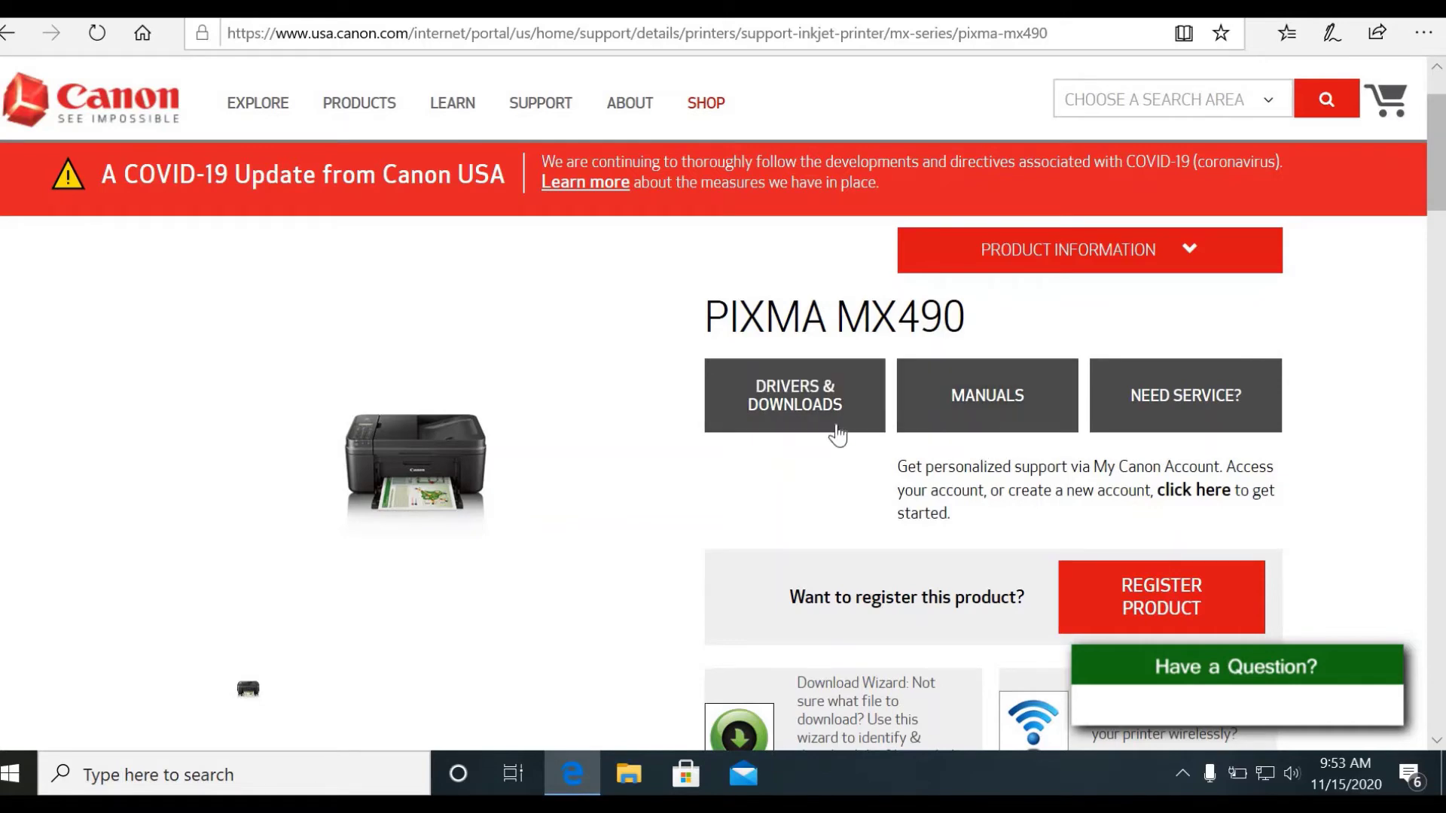
pyautogui.click(816, 417)
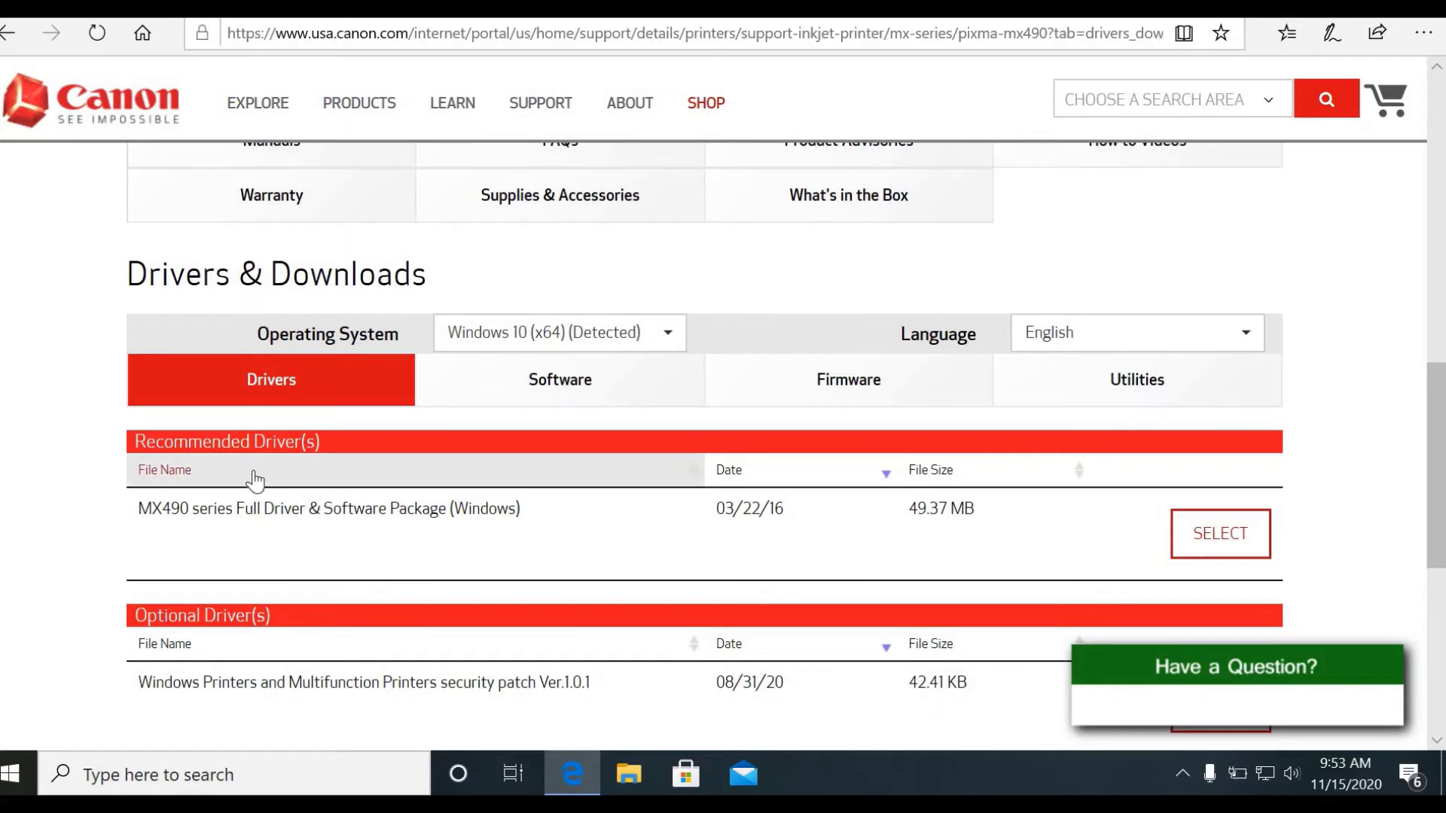
pyautogui.scroll(-1, 253, 476)
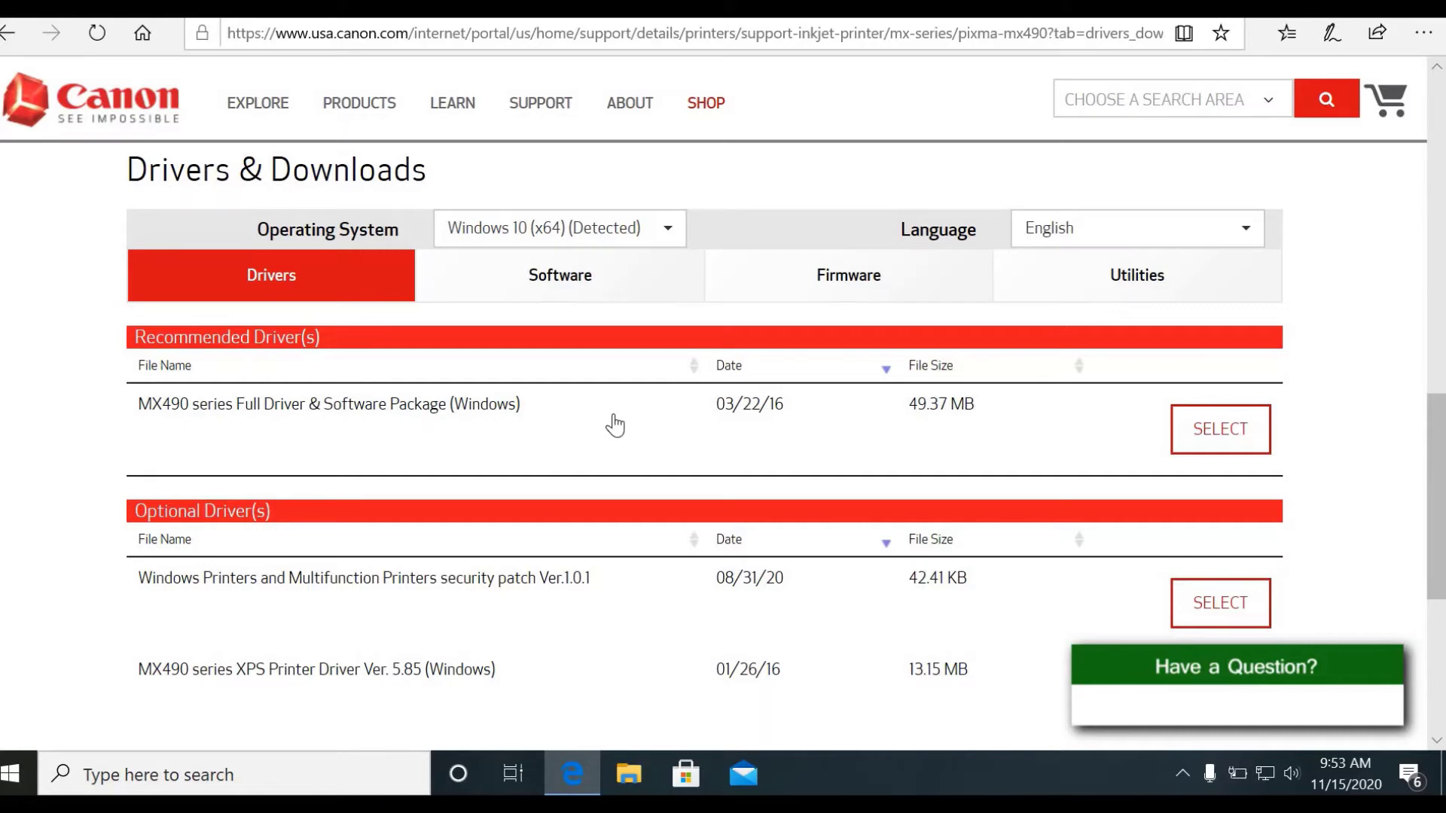
pyautogui.click(1233, 444)
pyautogui.scroll(-3, 1130, 439)
pyautogui.click(1198, 388)
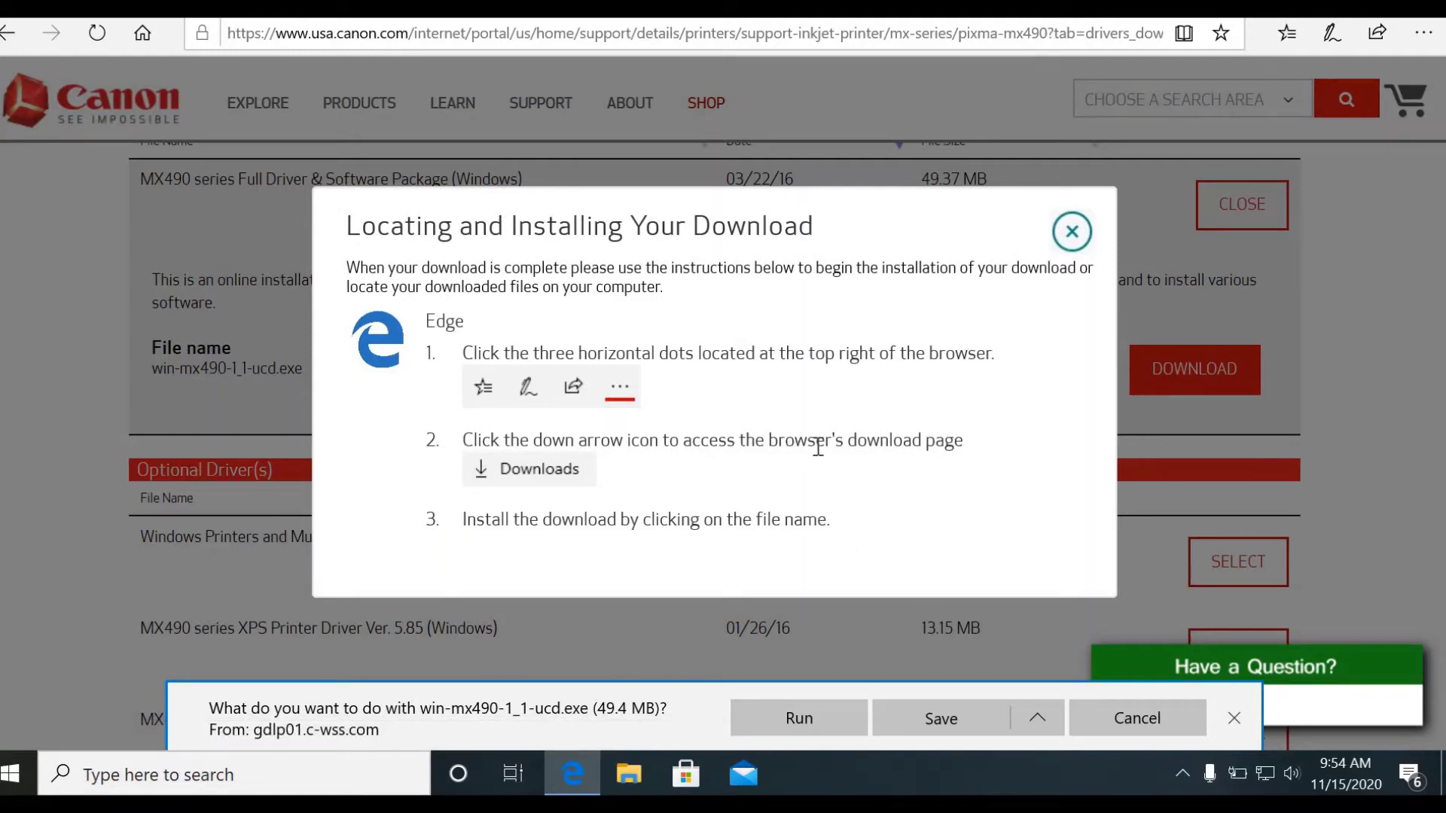
# - Run win-mx490-1_1-ucd.exe and choose USB Connection as the printer connection method
pyautogui.click(781, 729)
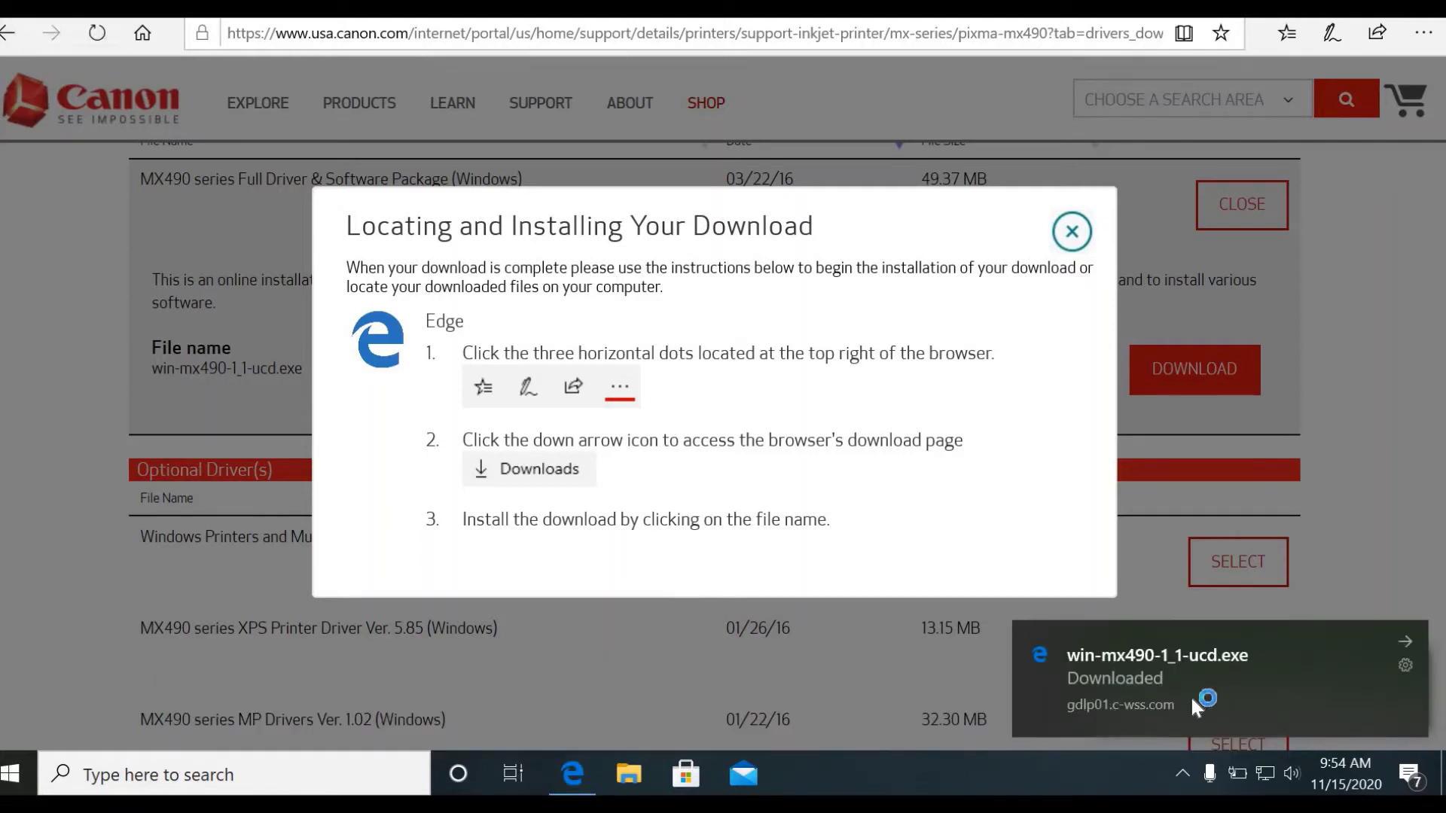
pyautogui.click(1178, 667)
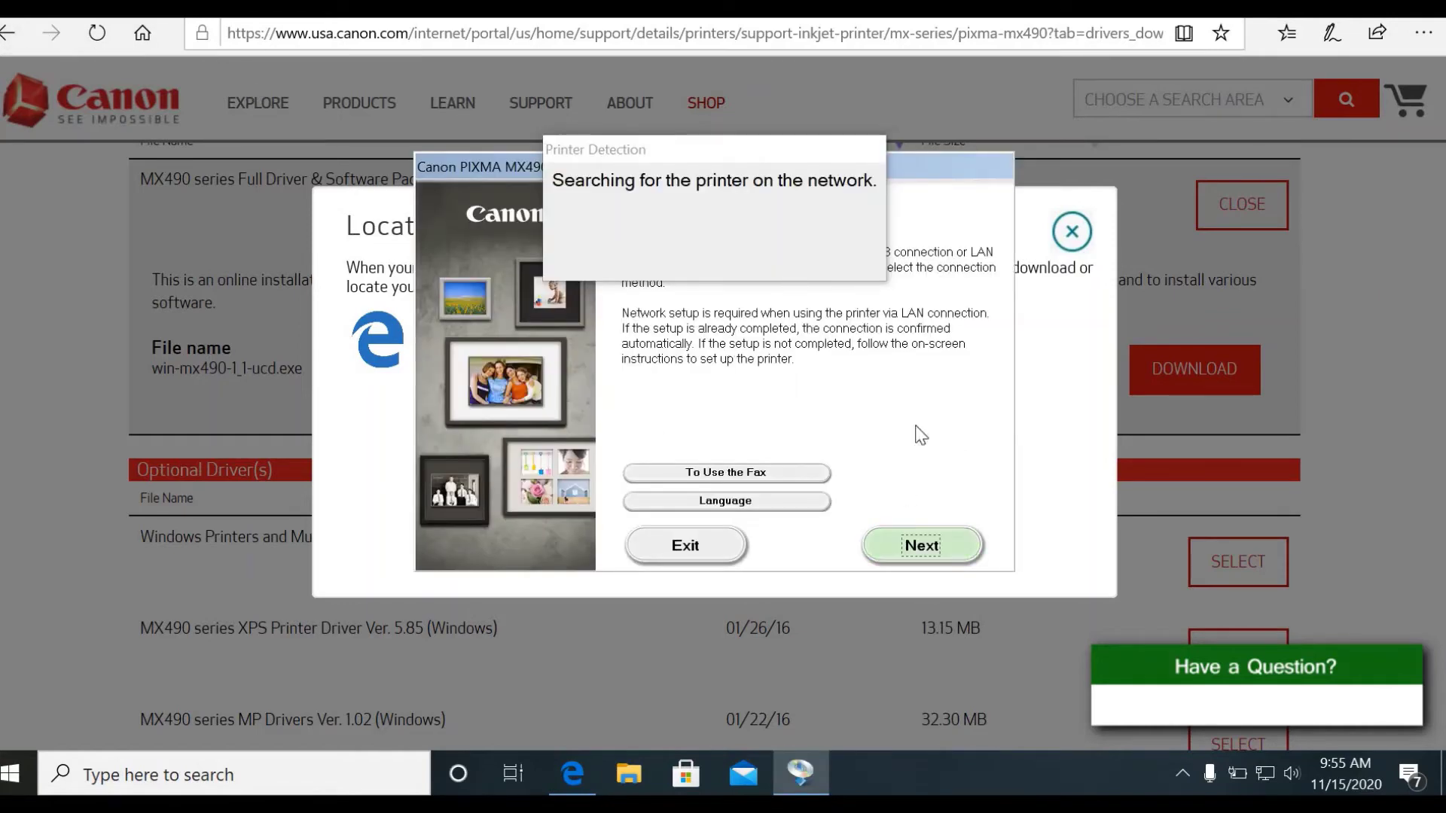
pyautogui.click(921, 562)
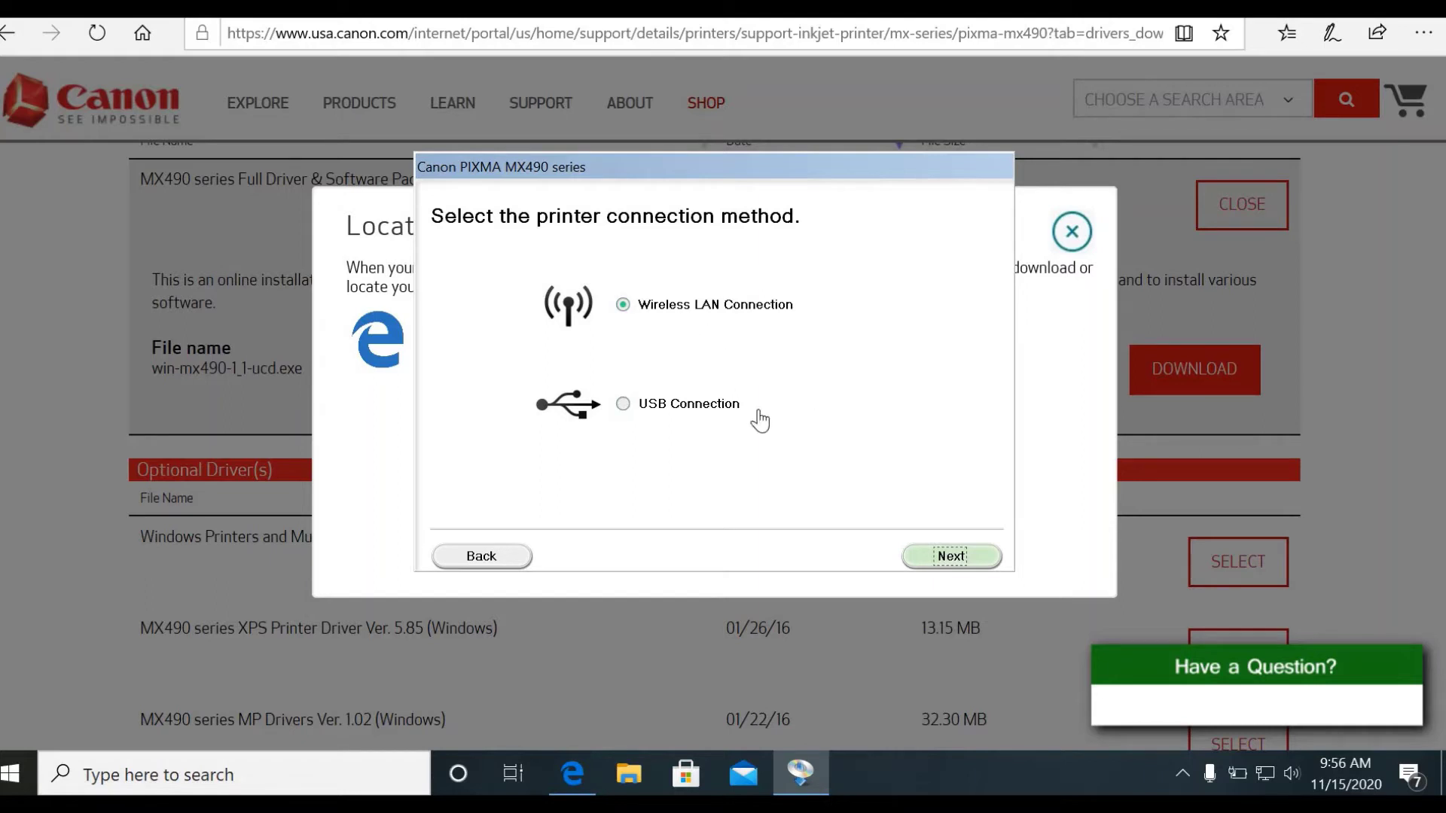
pyautogui.click(705, 419)
pyautogui.click(952, 556)
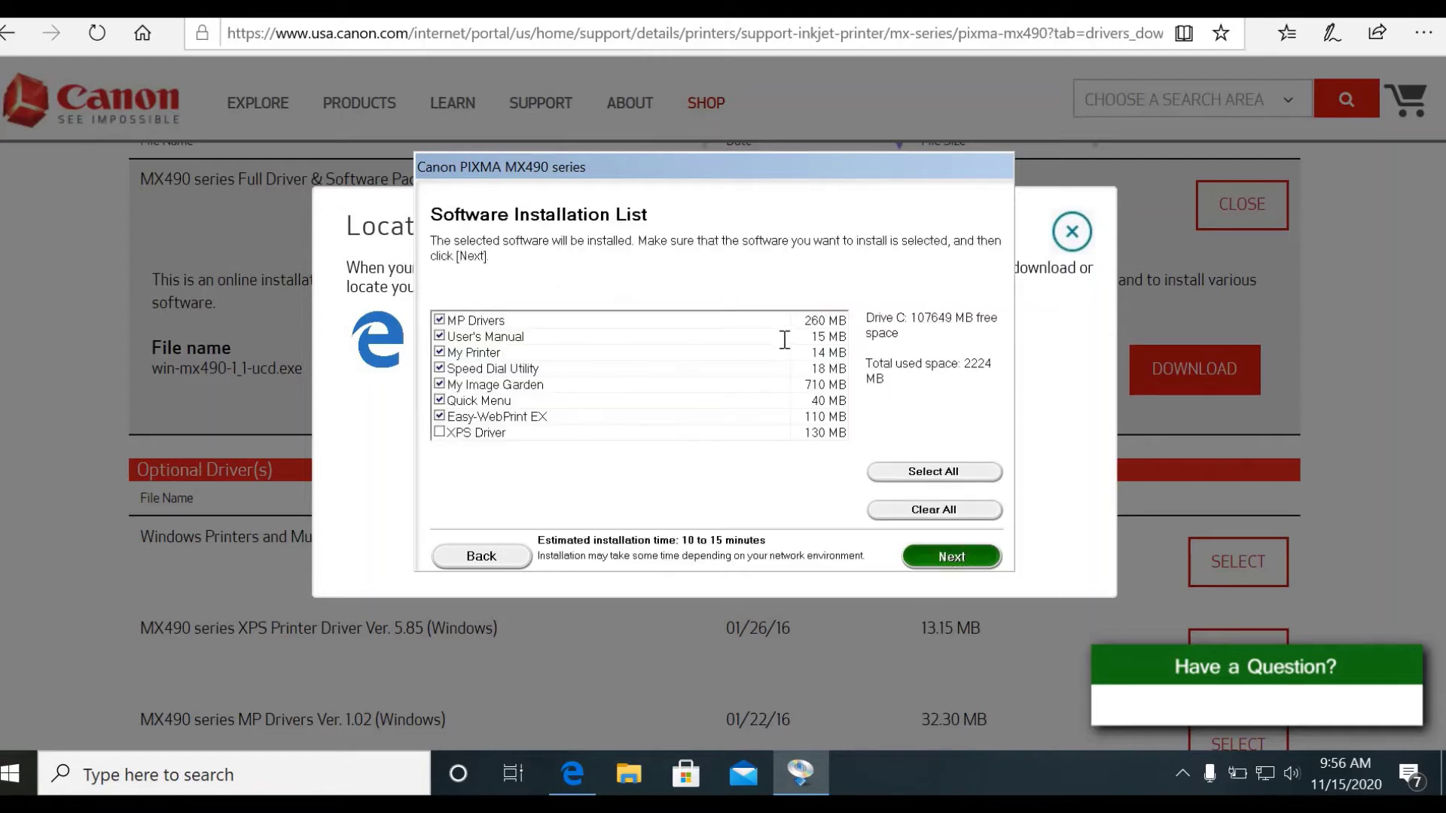
# - Keep the default software selection, accept the license agreement and let the installation proceed
pyautogui.click(952, 556)
pyautogui.click(940, 556)
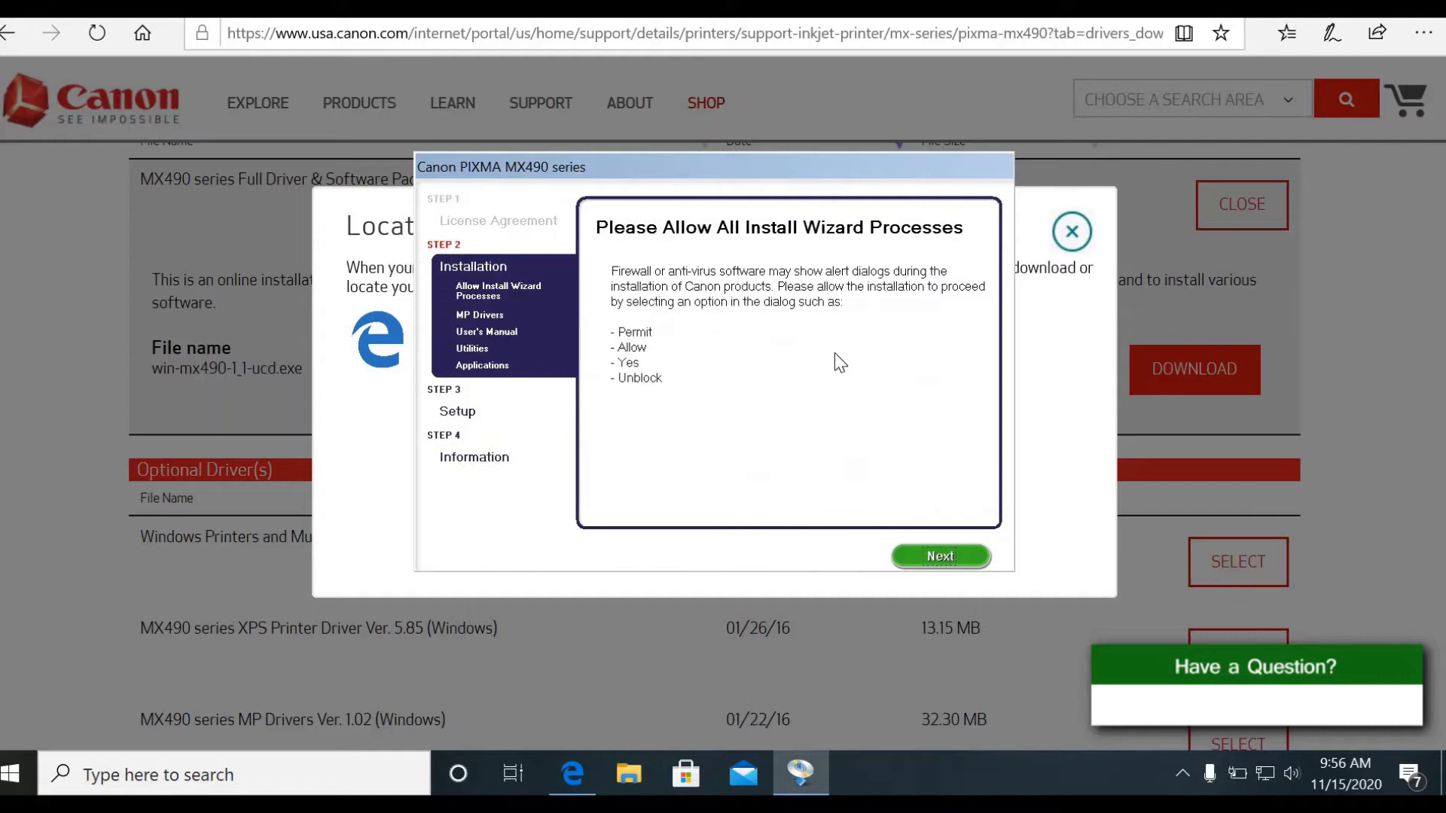
pyautogui.click(934, 555)
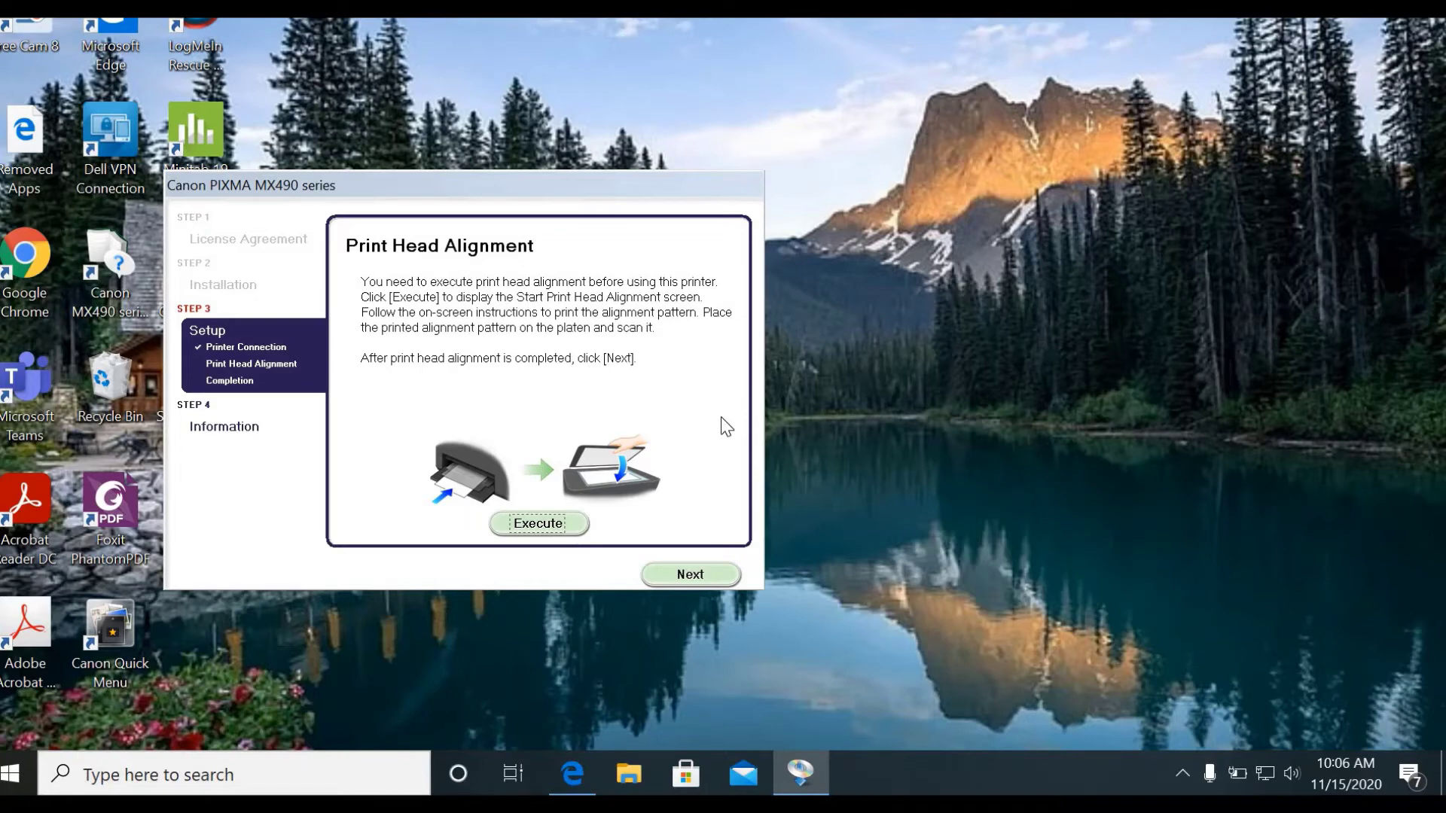
# - Complete the setup wizard without print head alignment or a test print, agreeing to the Extended Survey Program
pyautogui.click(690, 574)
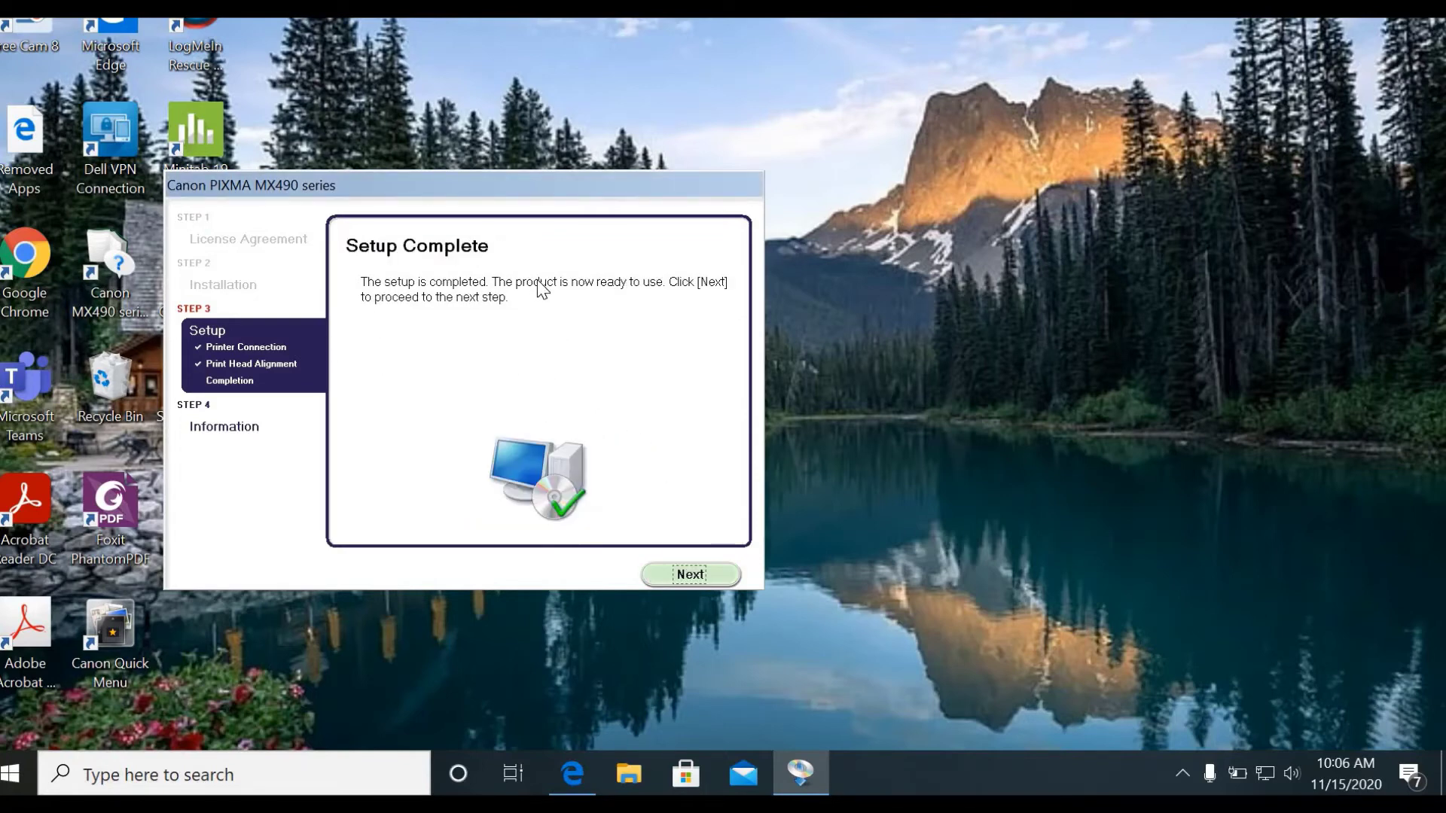
pyautogui.click(710, 580)
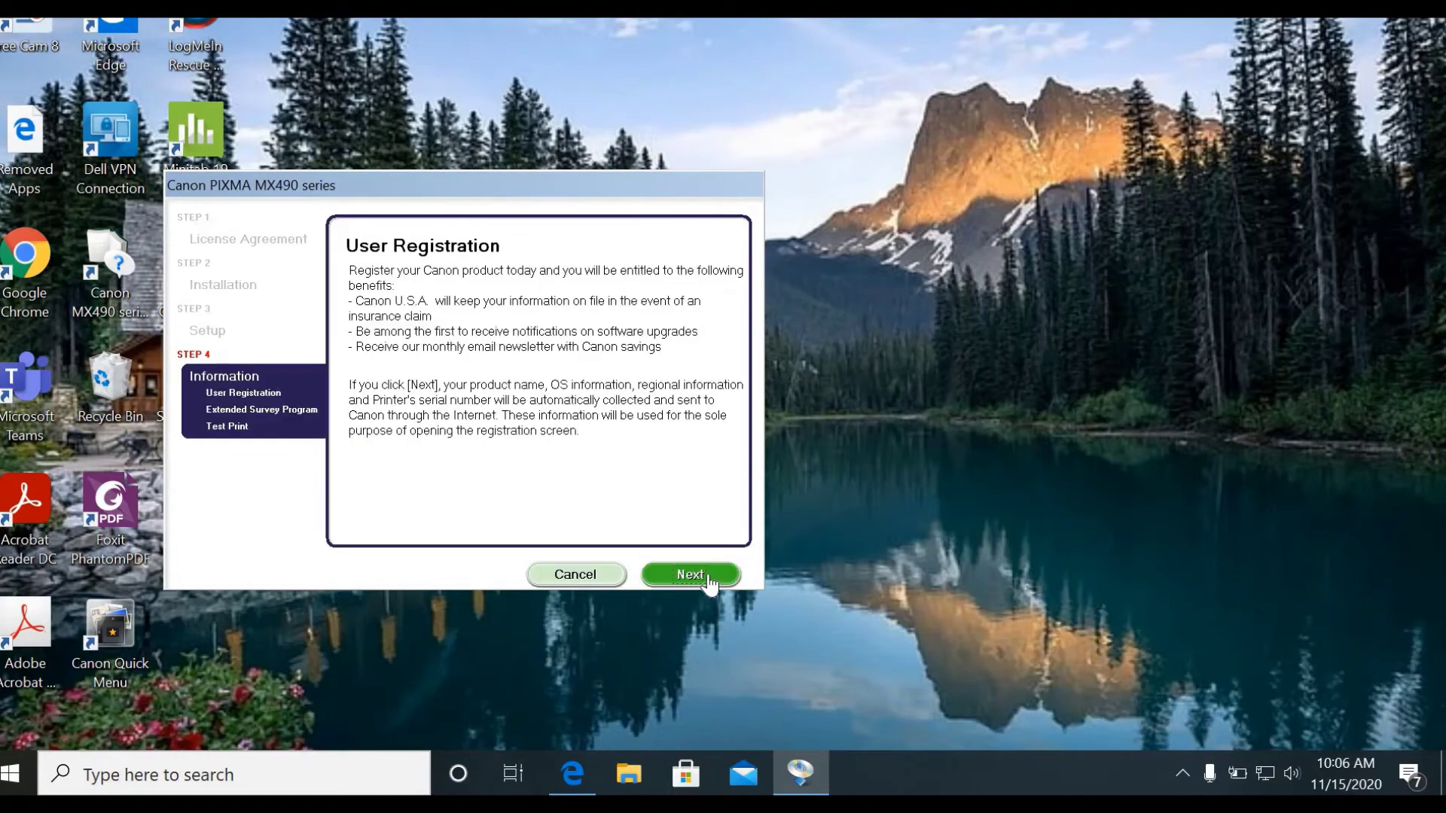
pyautogui.click(716, 576)
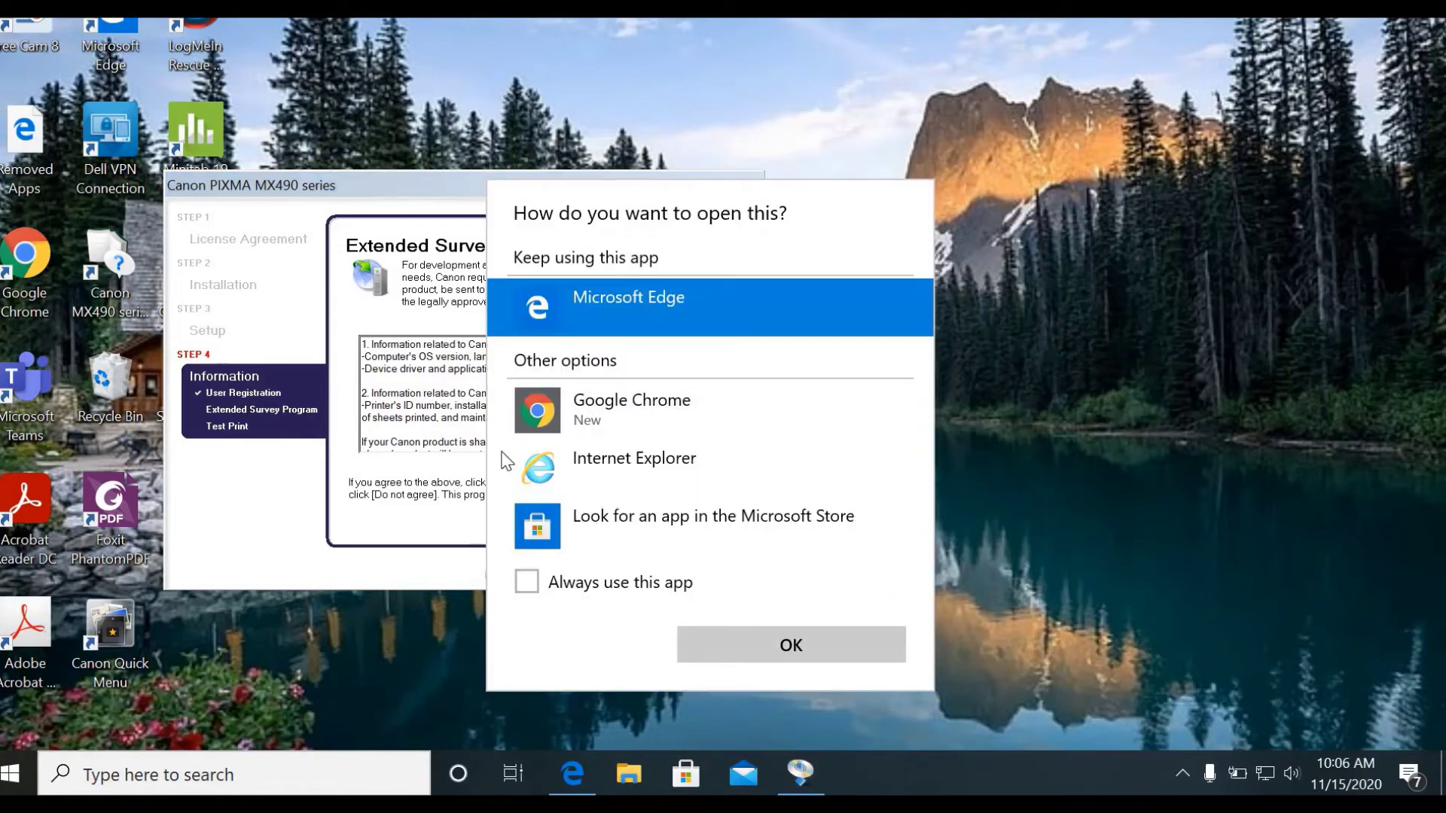
pyautogui.click(371, 527)
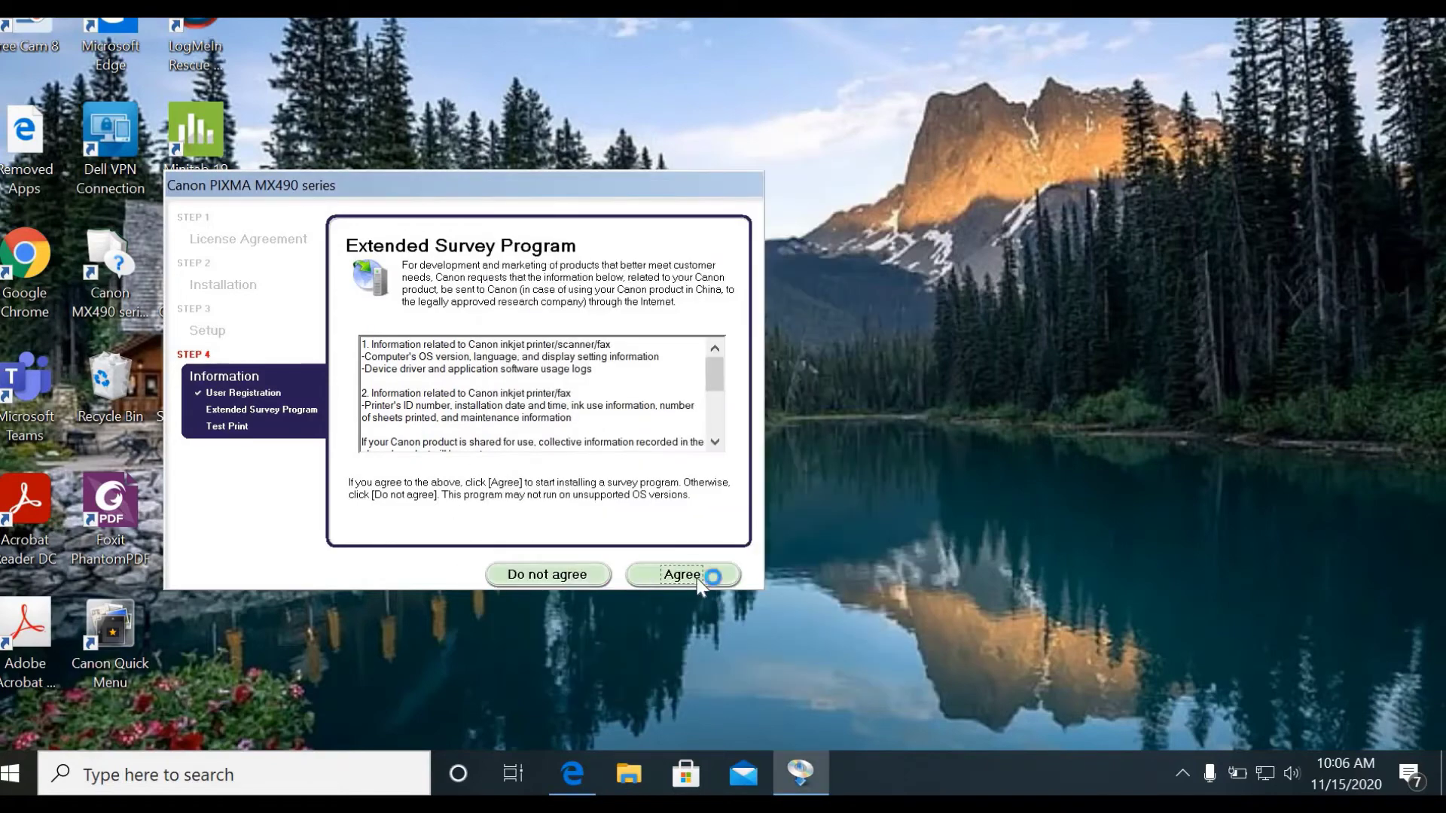
pyautogui.click(685, 575)
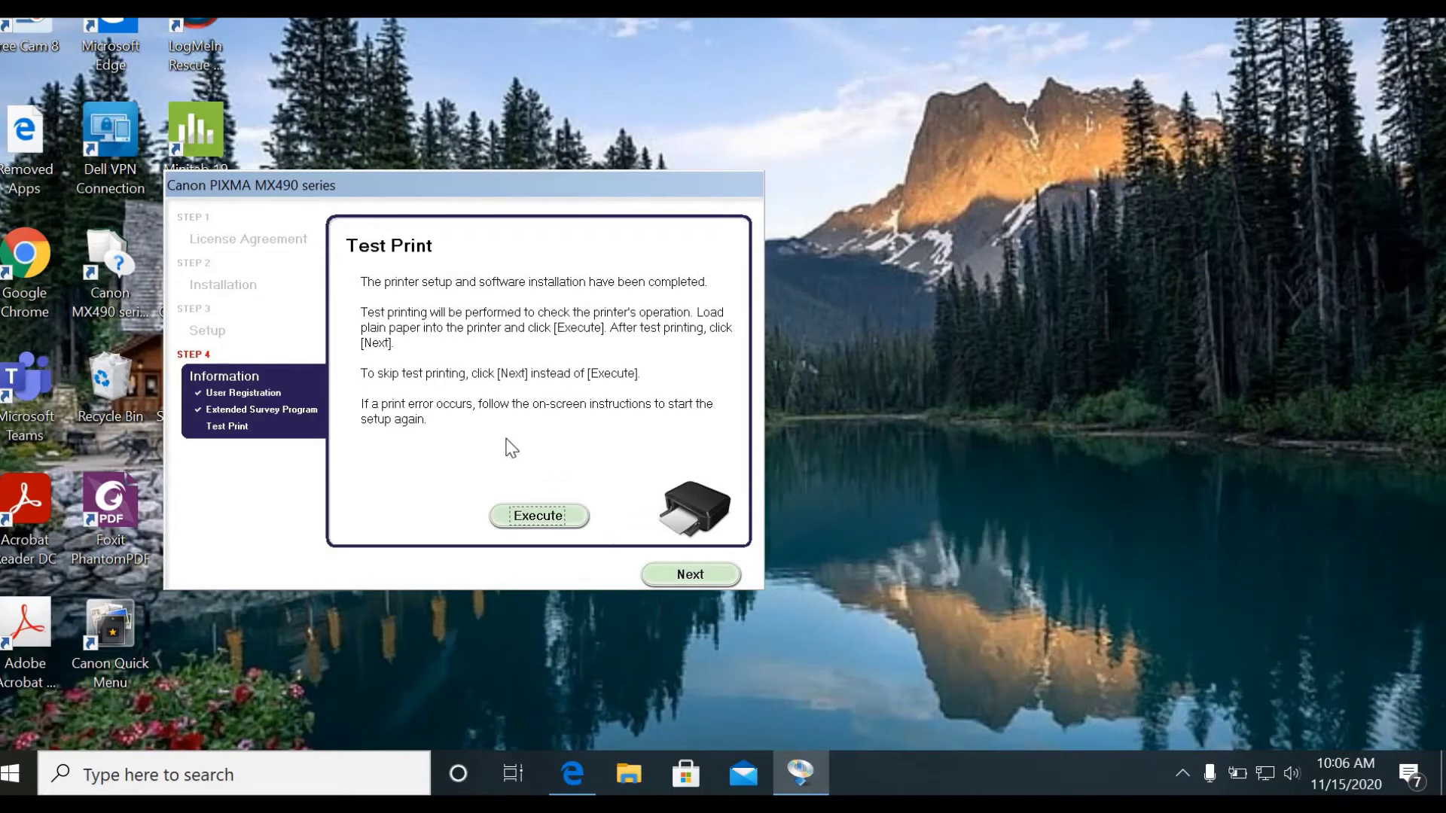
pyautogui.click(694, 575)
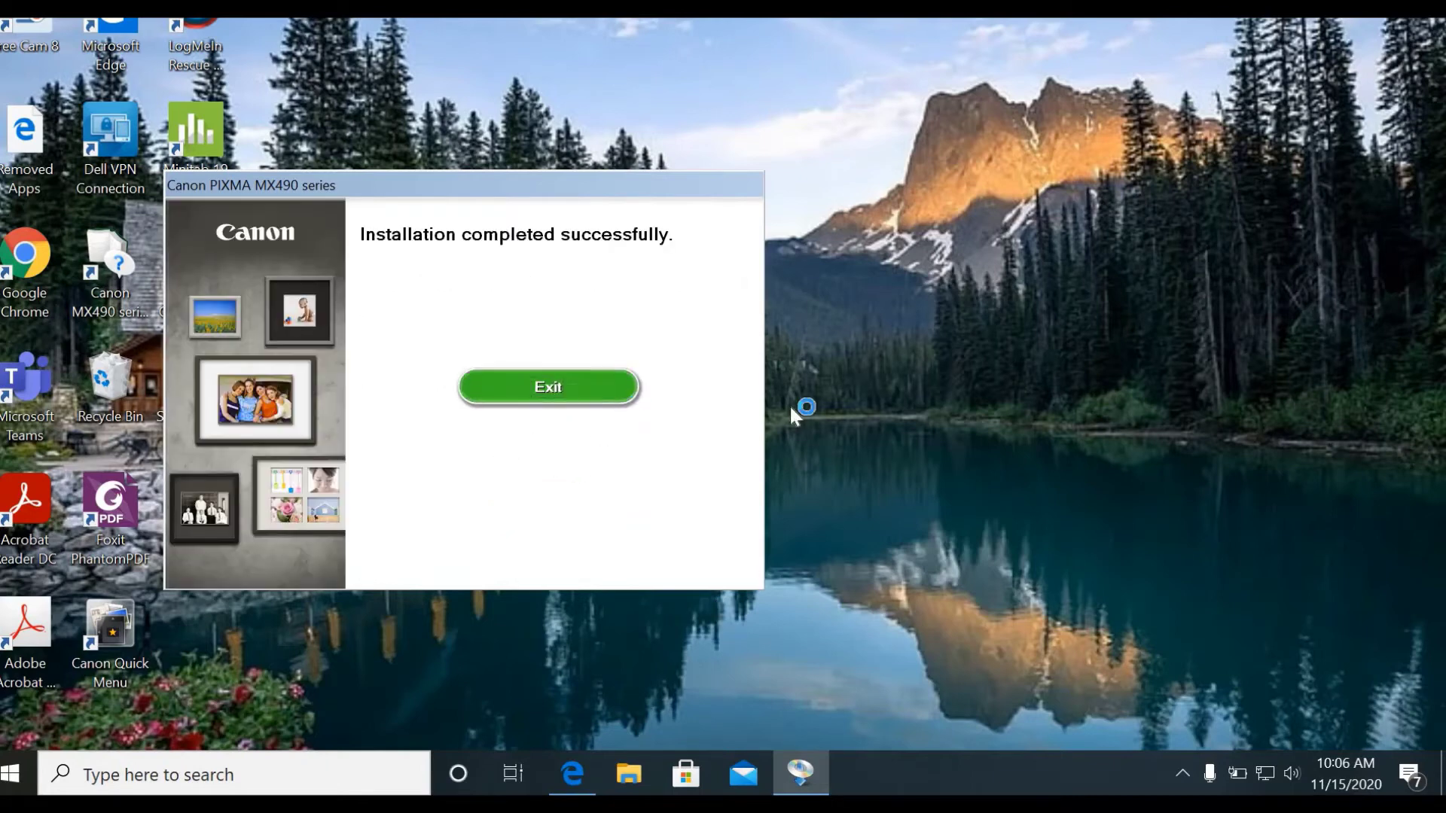
# - Find Control Panel through Windows search and open Devices and Printers
pyautogui.click(15, 785)
pyautogui.click(260, 777)
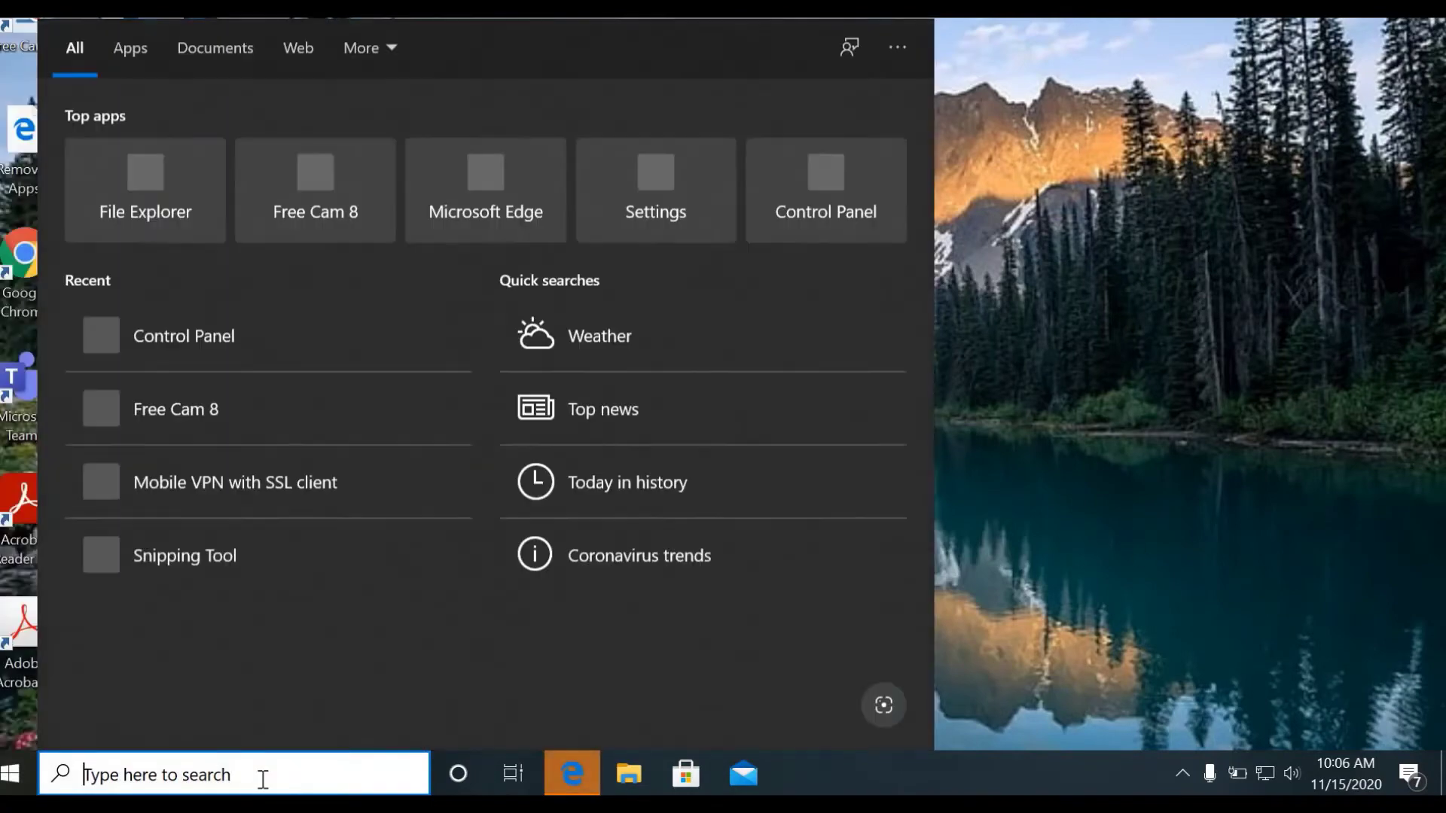
pyautogui.write('control')
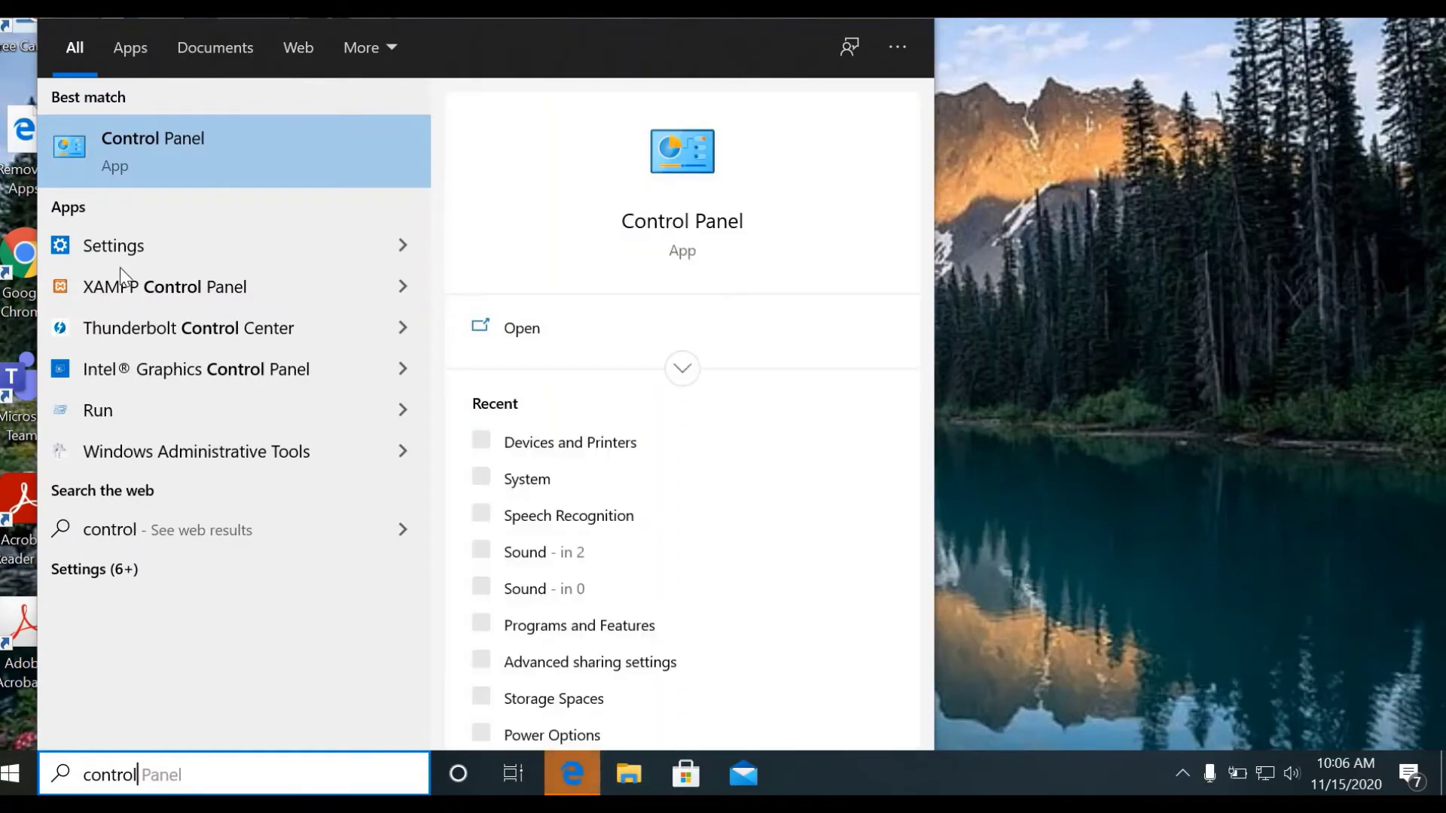
pyautogui.click(202, 157)
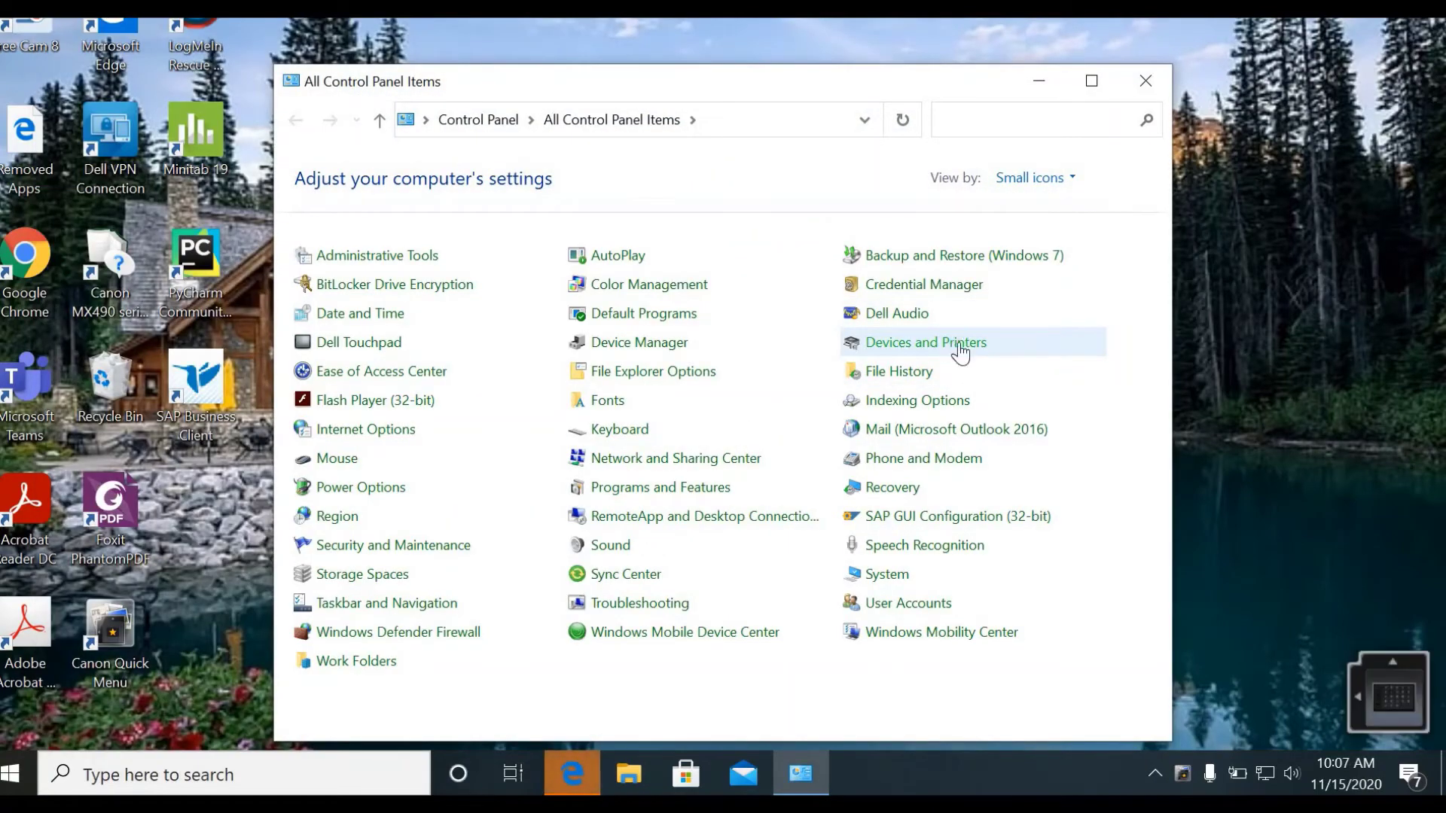
pyautogui.click(960, 344)
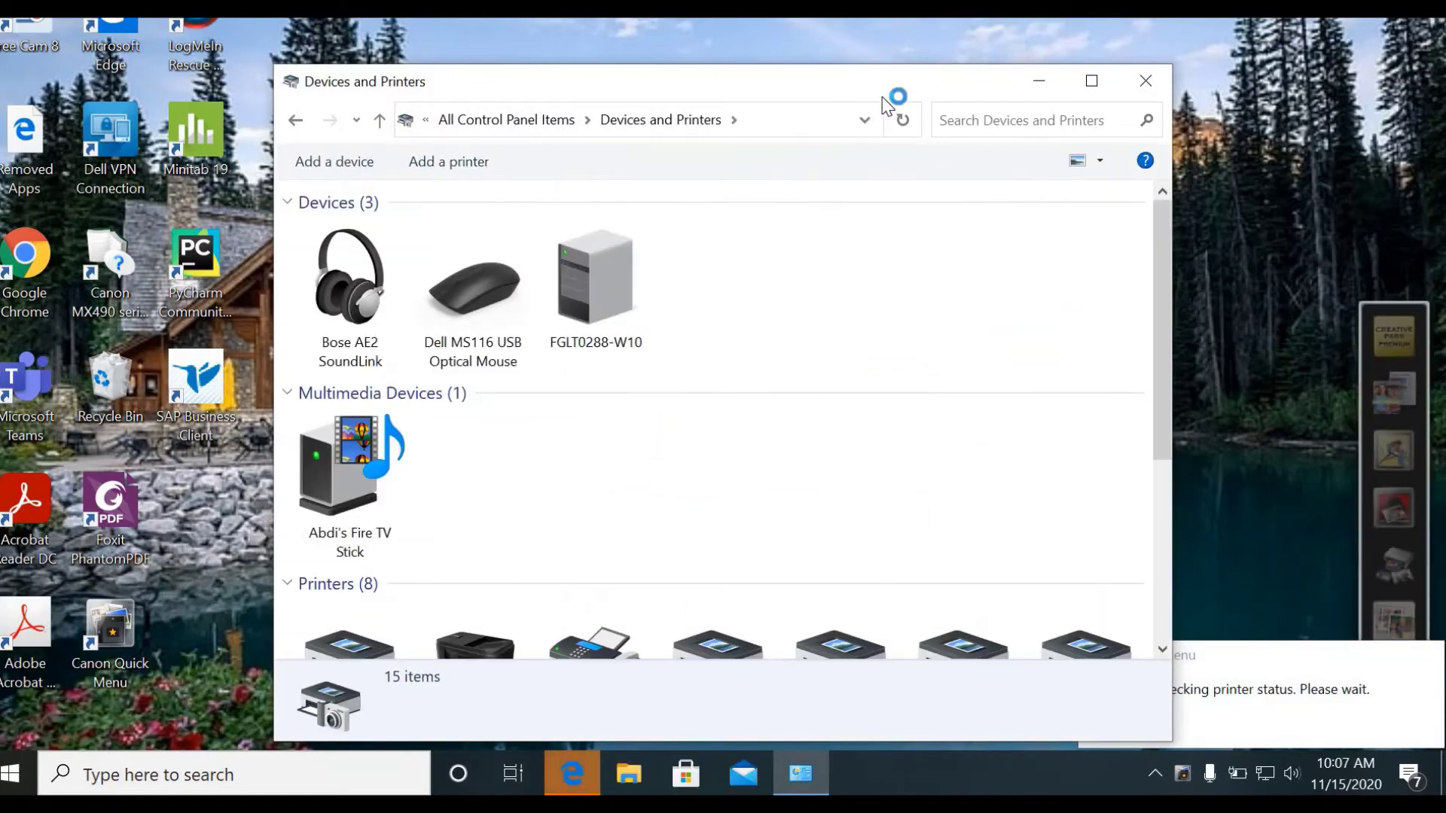
# - Remove the Canon MX490 series FAX device from the printers and confirm the removal
pyautogui.press('super+Up')
pyautogui.scroll(-3, 332, 493)
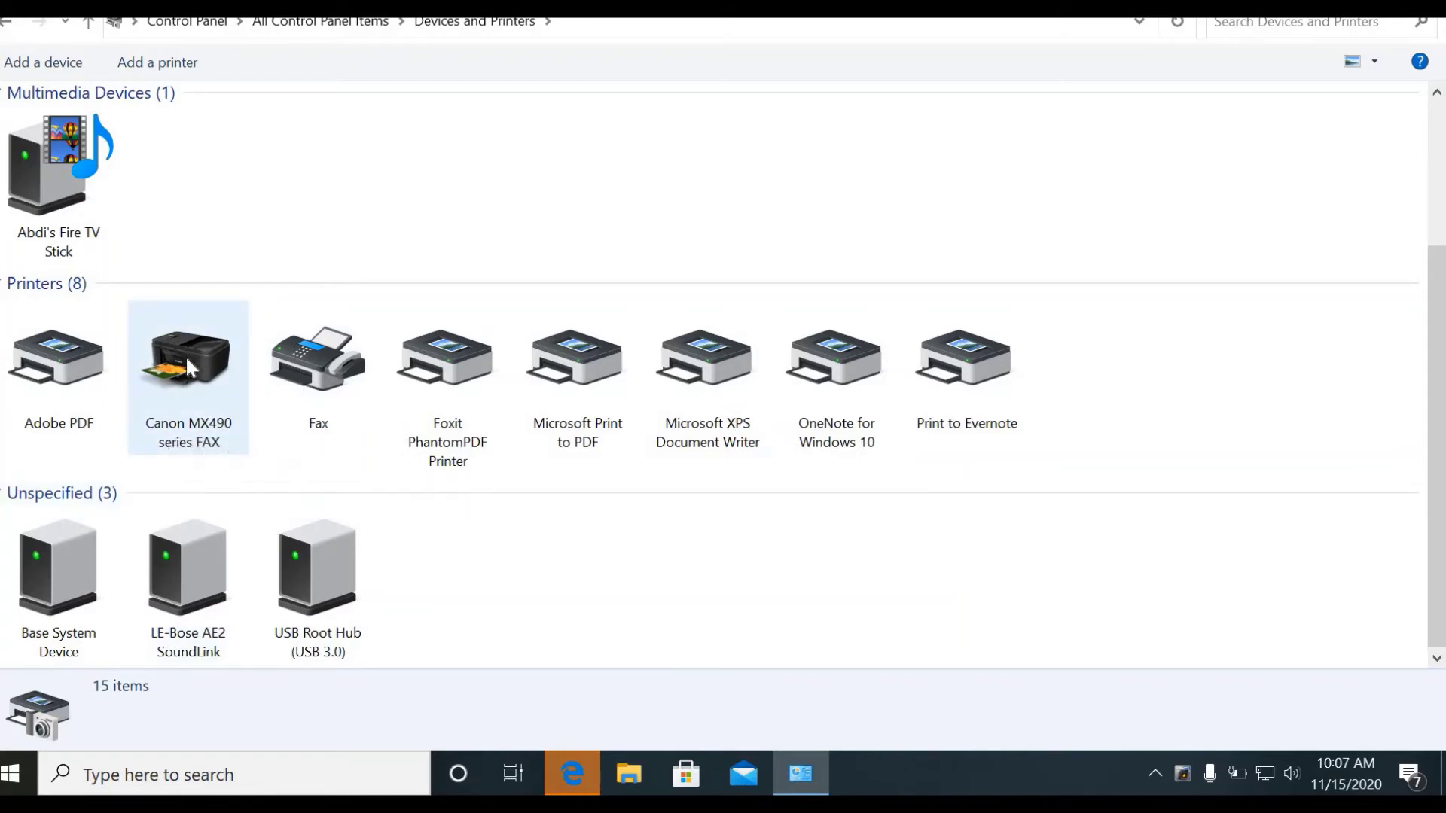
pyautogui.rightClick(247, 439)
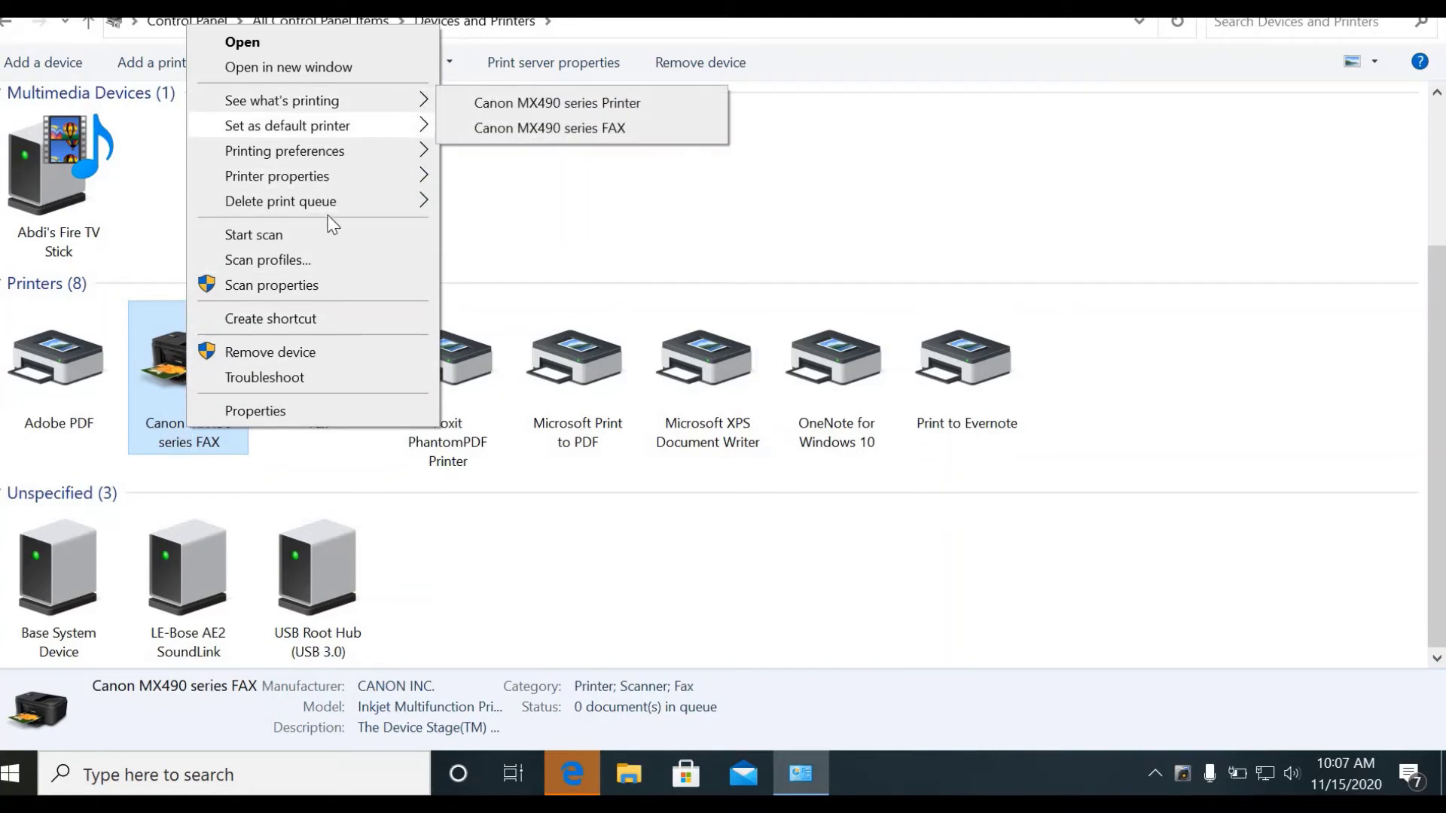
pyautogui.click(292, 354)
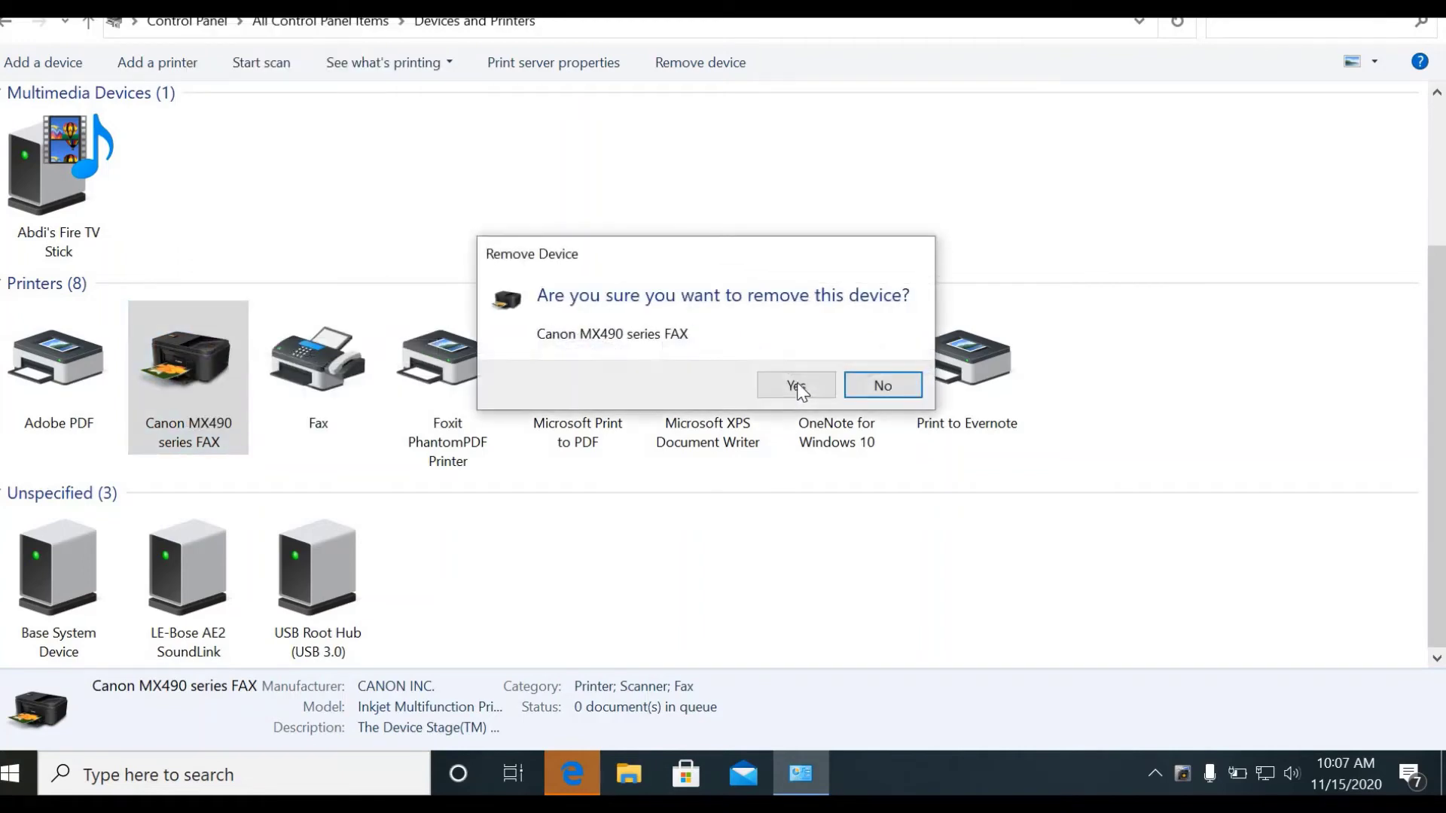
pyautogui.click(793, 384)
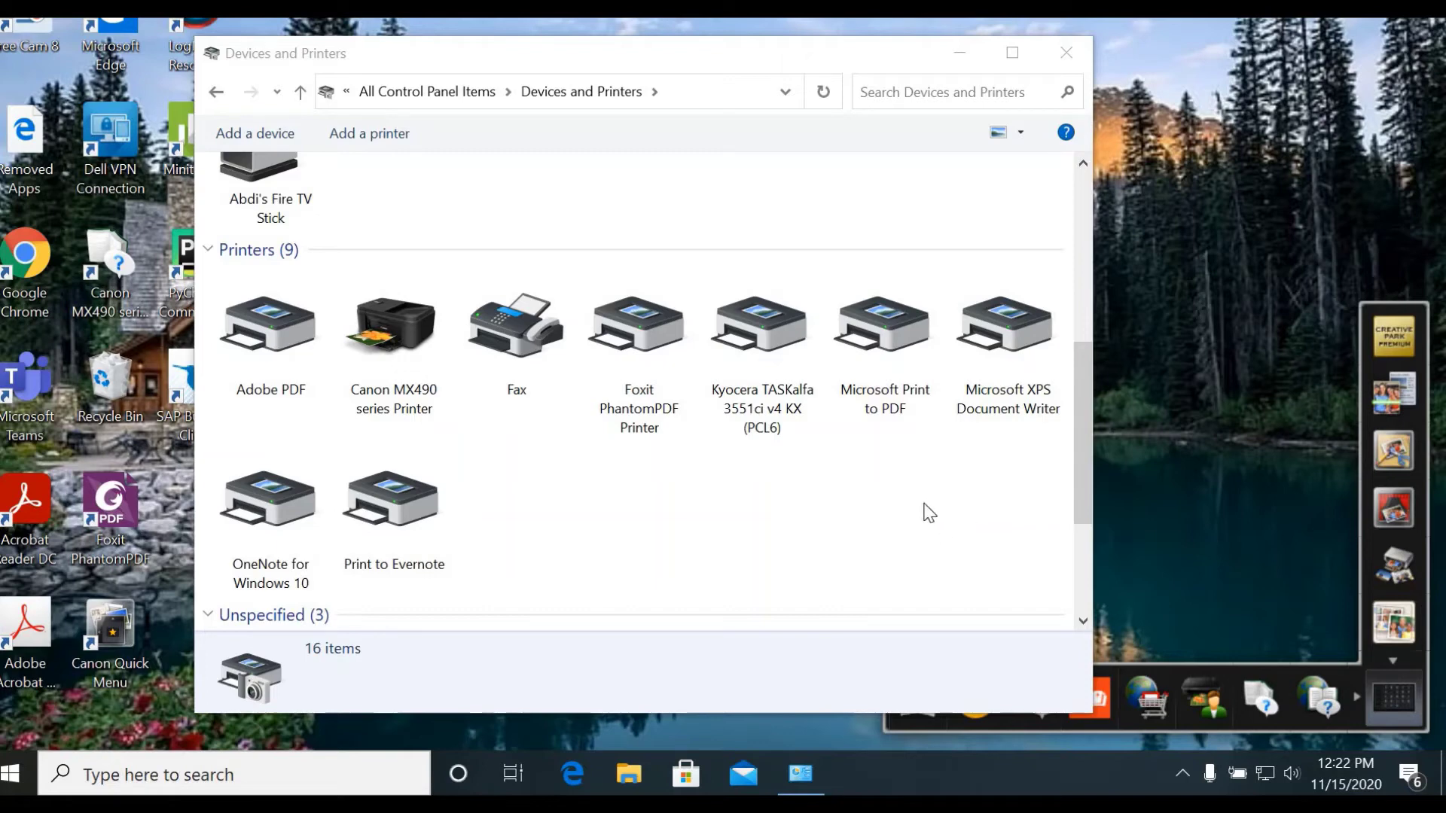
# - Start adding a printer that isn't listed and choose to add it using a TCP/IP address or hostname
pyautogui.click(385, 146)
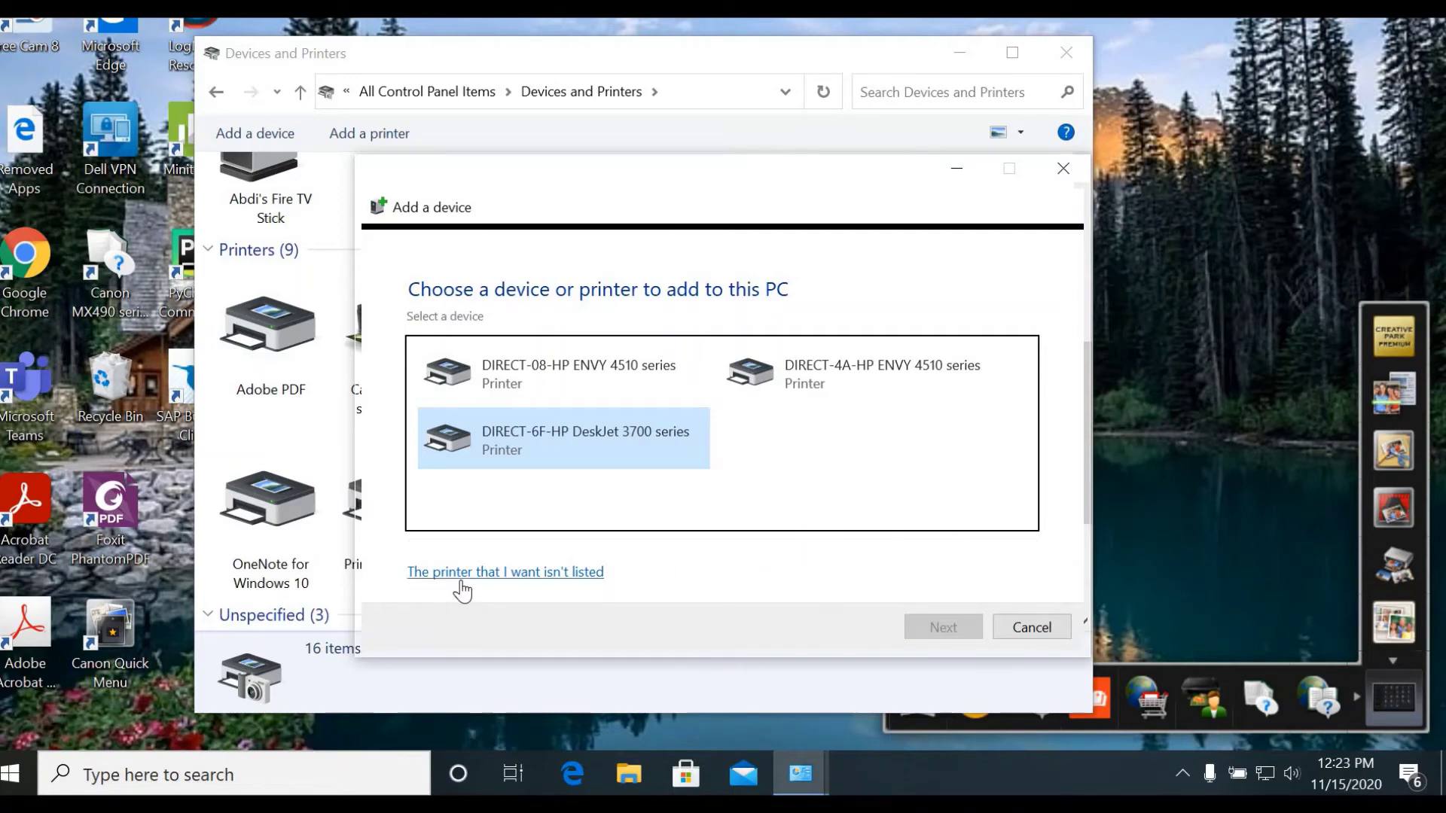
pyautogui.click(540, 574)
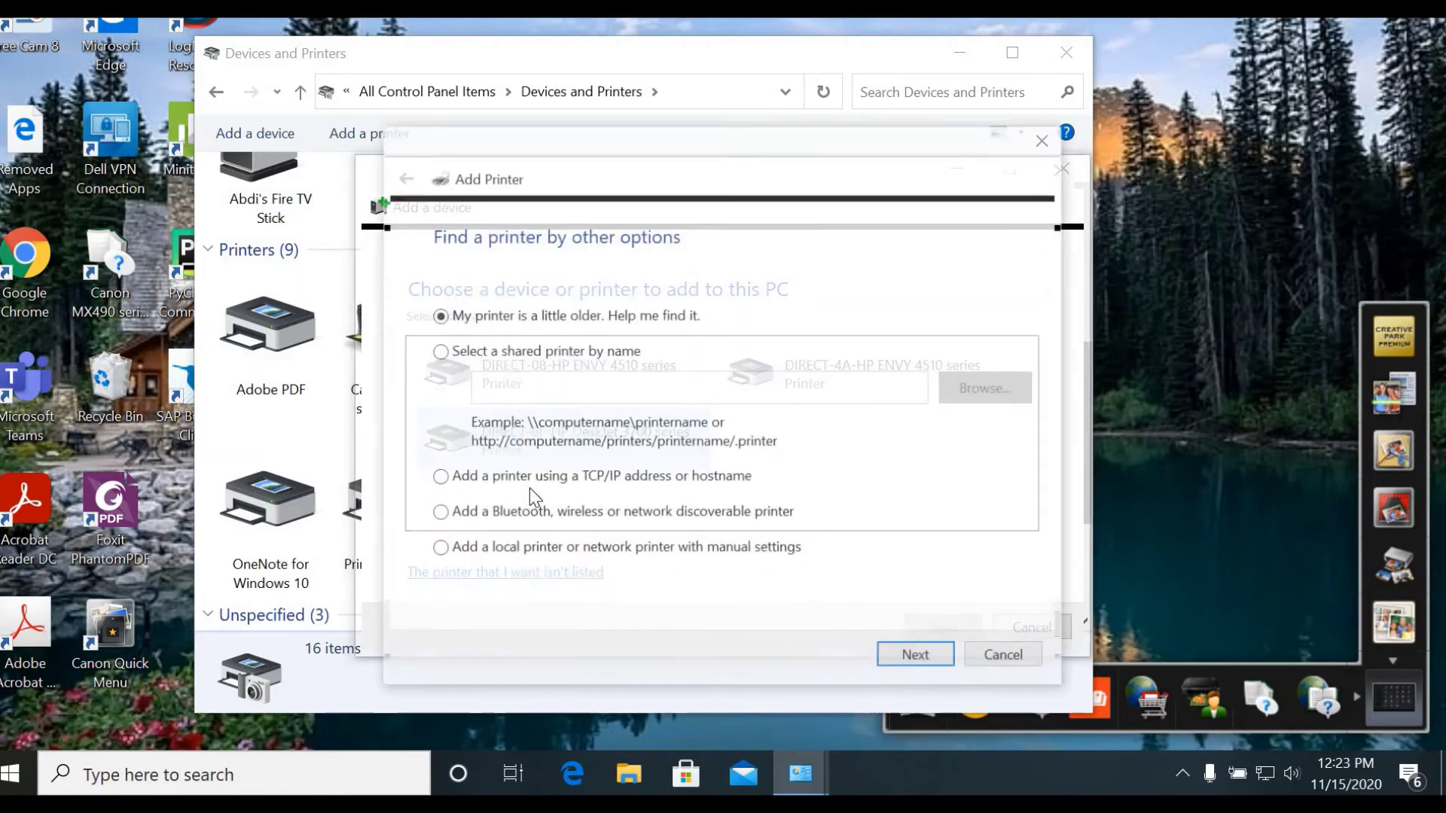
pyautogui.click(992, 655)
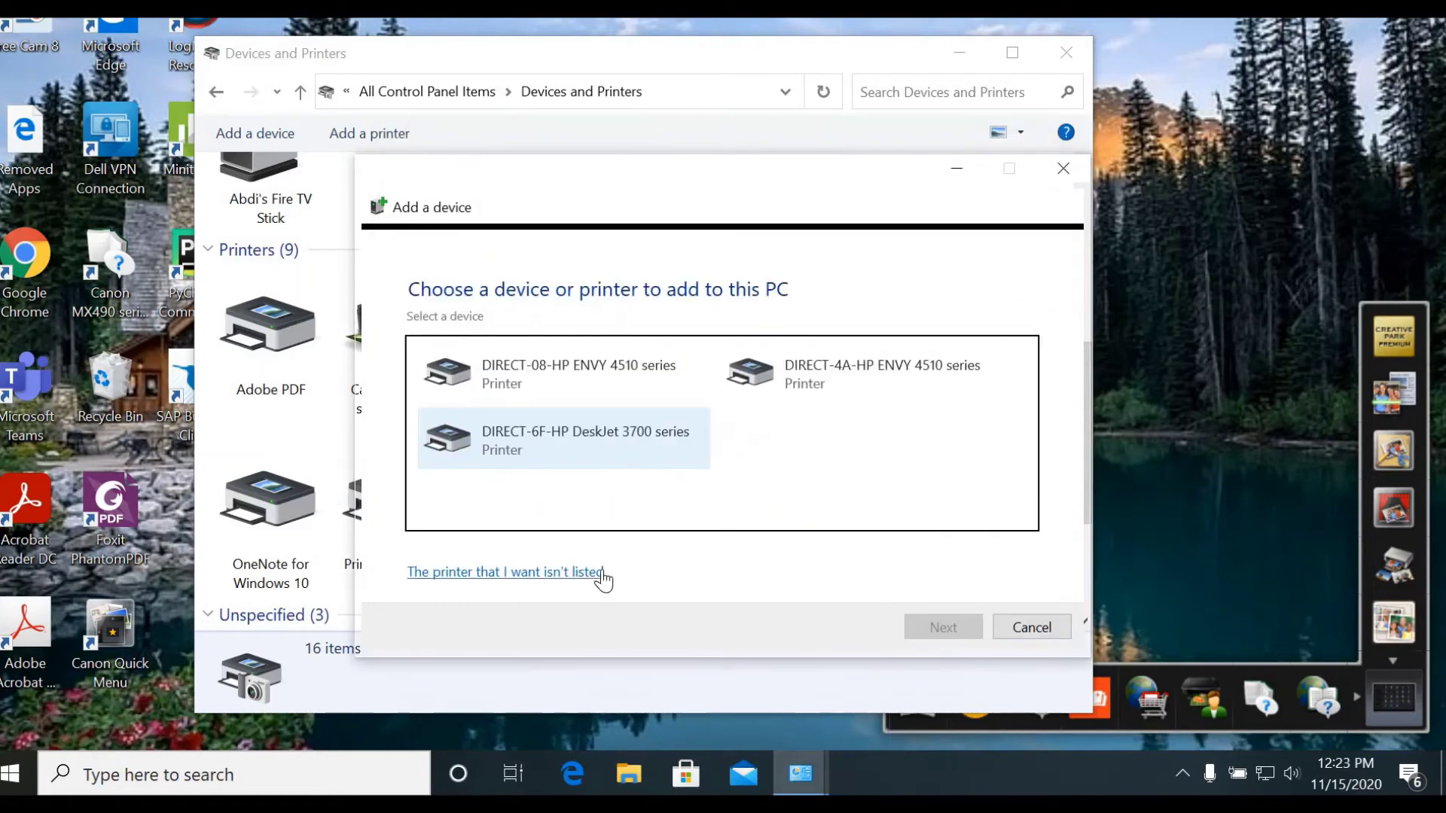
pyautogui.click(445, 577)
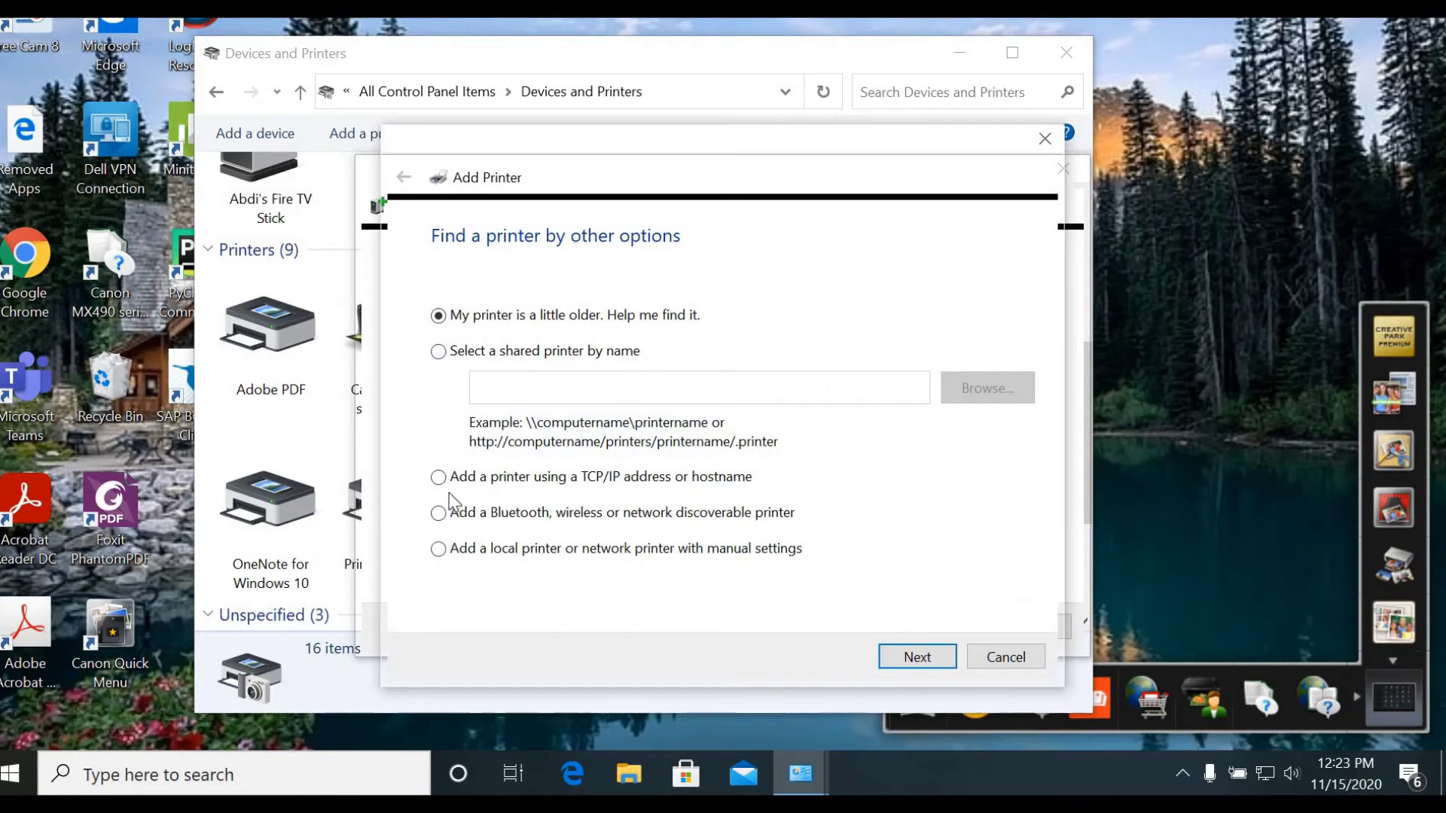
pyautogui.click(532, 476)
pyautogui.click(902, 657)
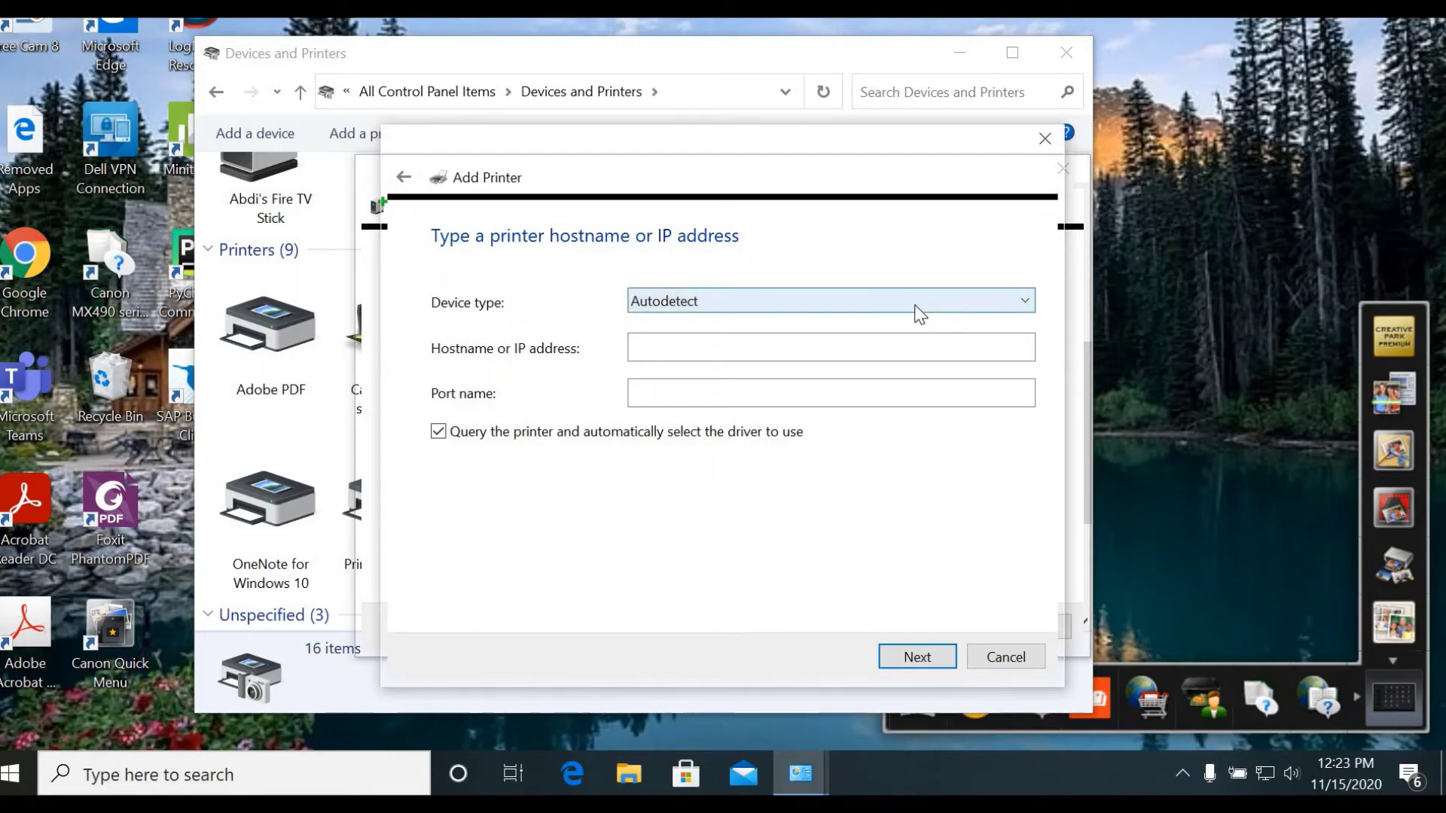
# - Set the new printer's device type to TCP/IP Device and its hostname or IP address to 10.2.1.131
pyautogui.click(798, 301)
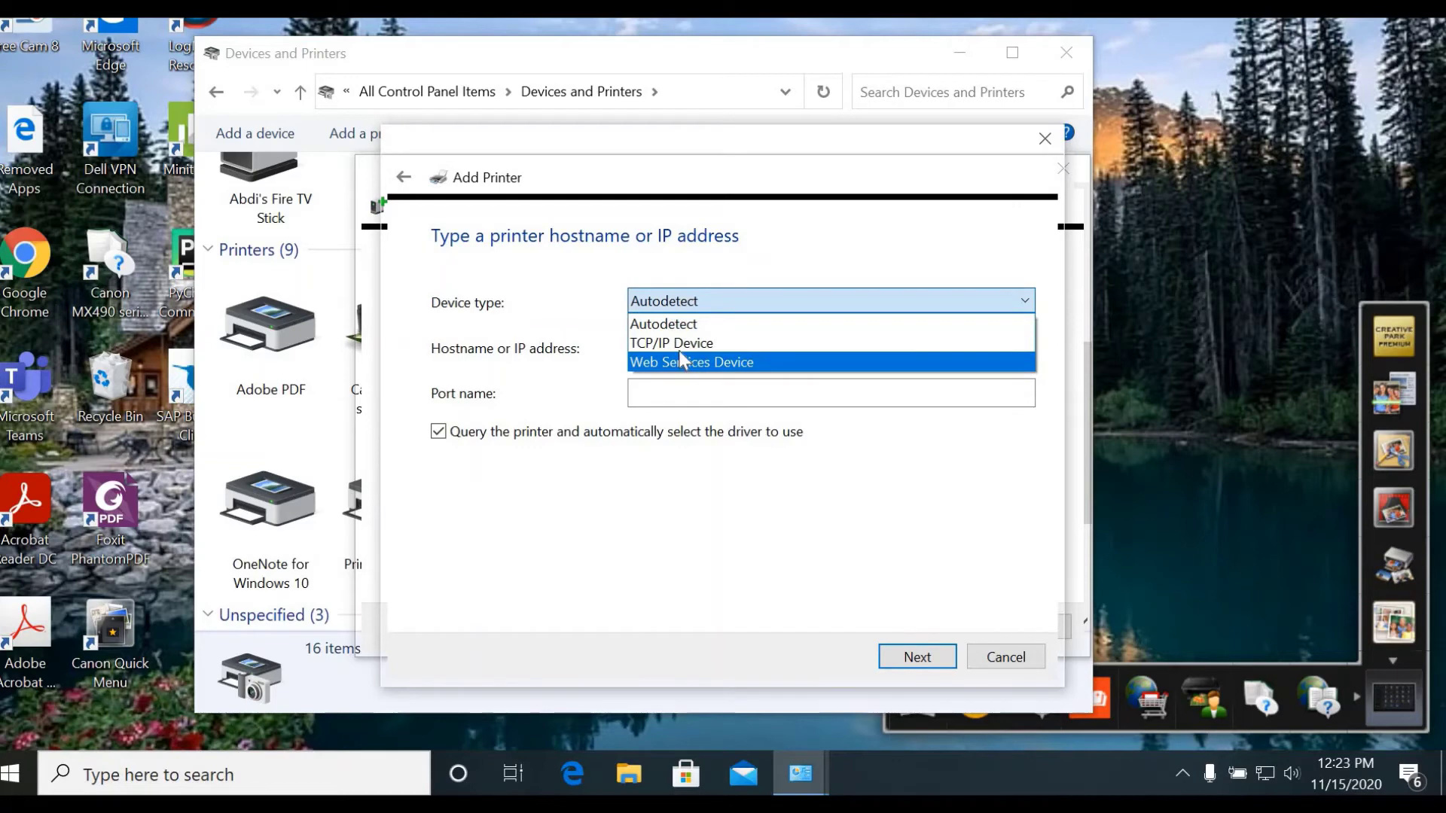
pyautogui.click(682, 343)
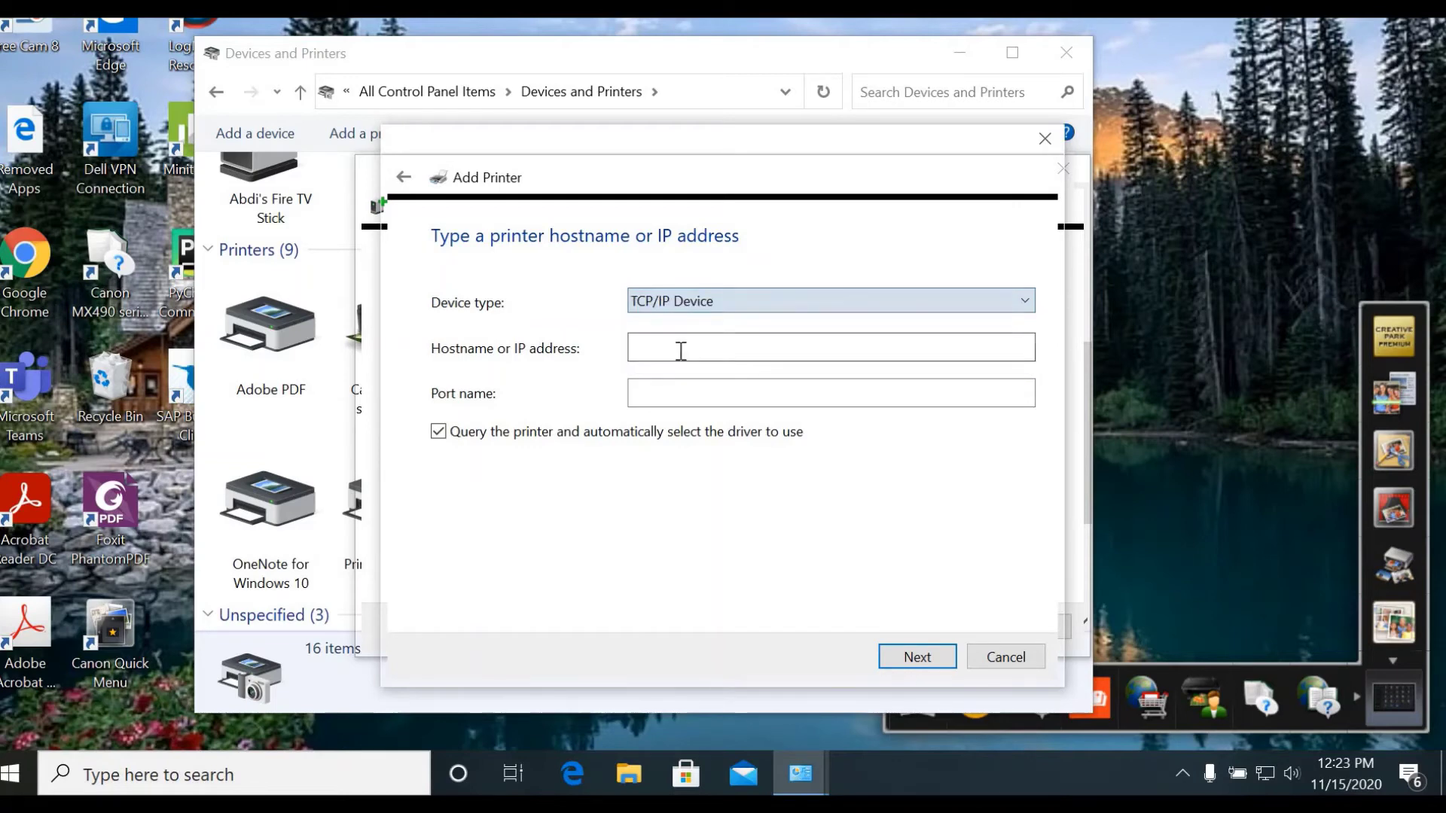
pyautogui.click(720, 352)
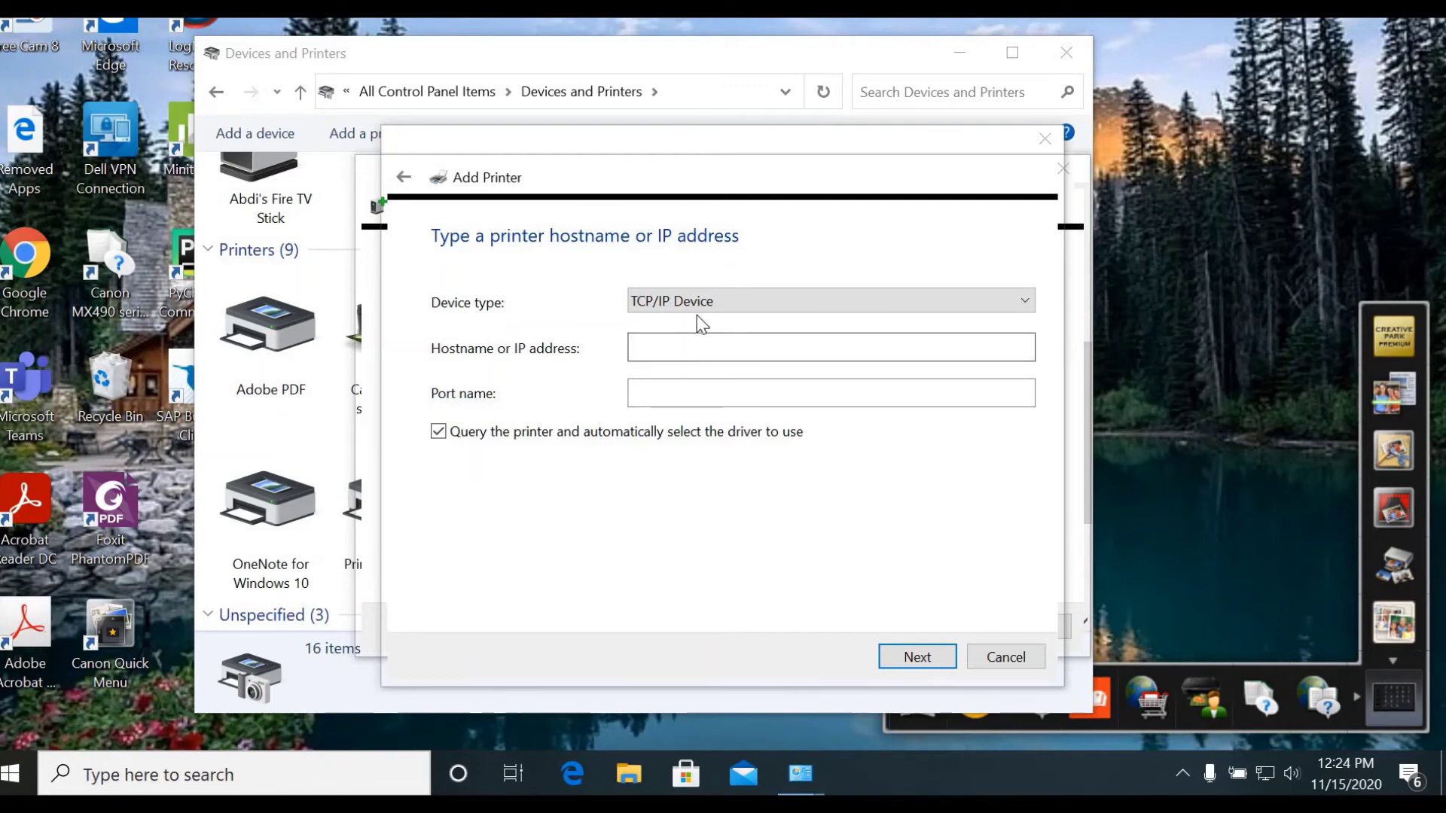
pyautogui.click(769, 352)
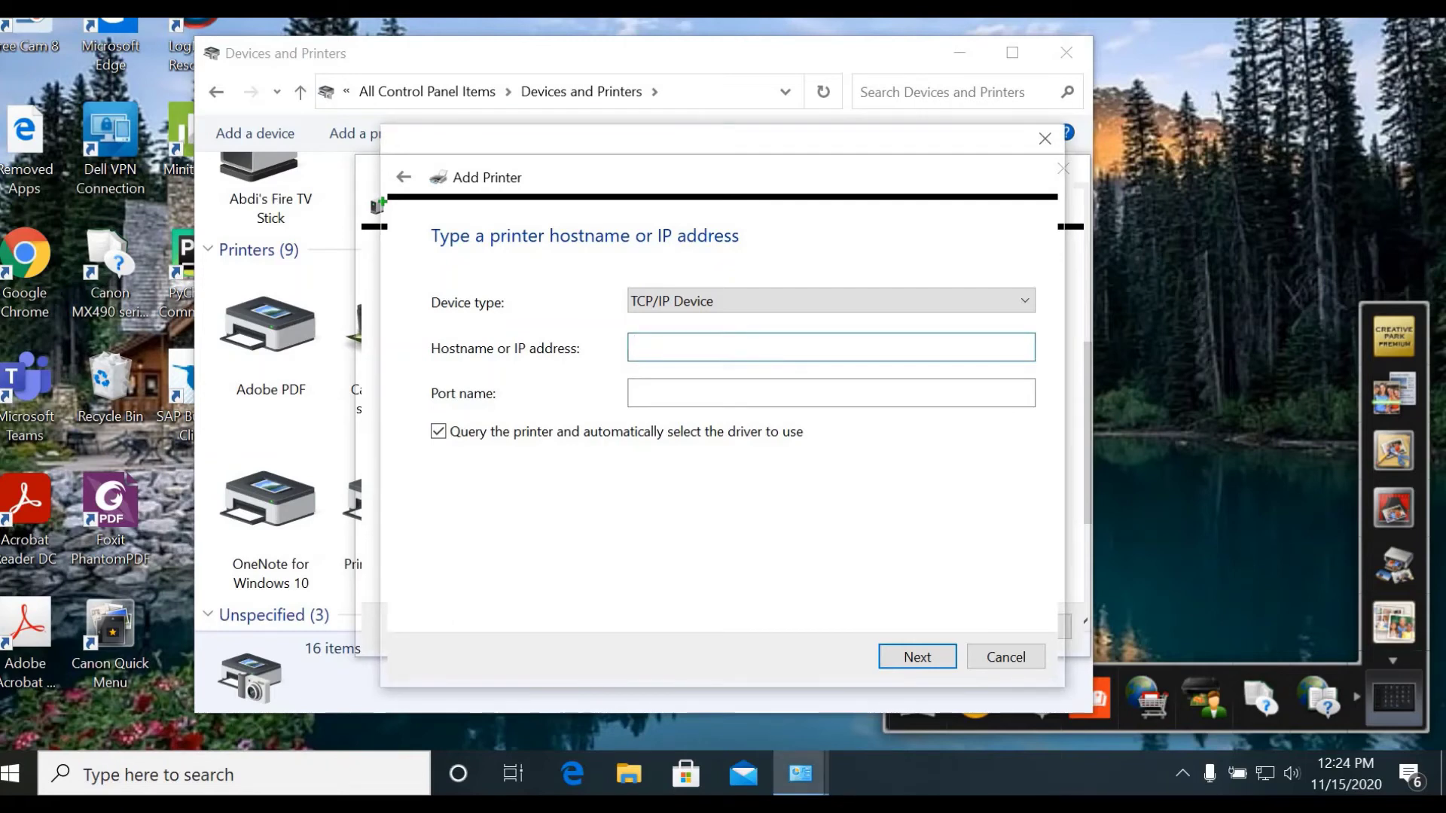
pyautogui.write('10.2.1.131')
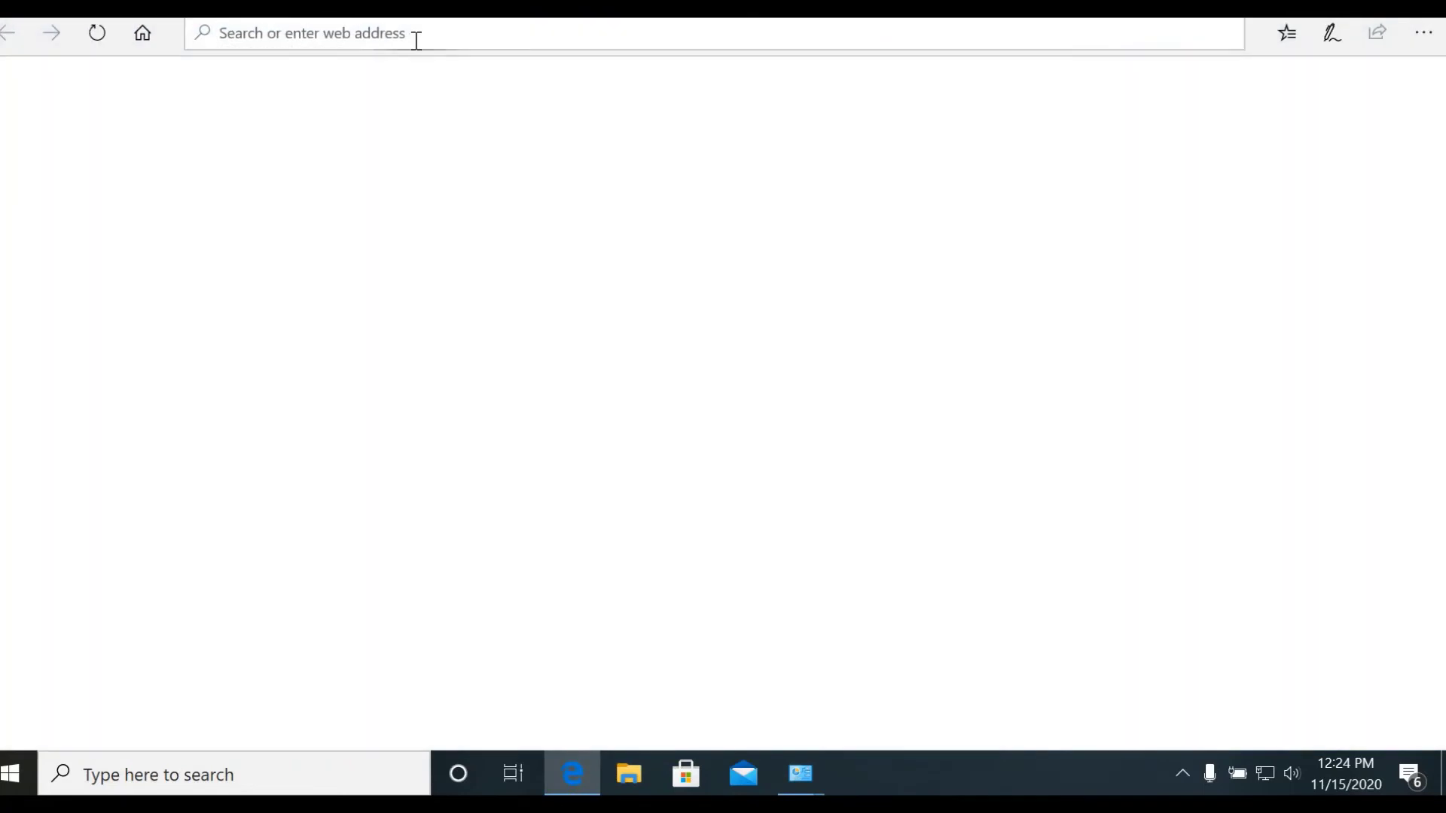
# - Switch to Microsoft Edge and load the printer's web interface at 10.2.1.131
pyautogui.click(419, 30)
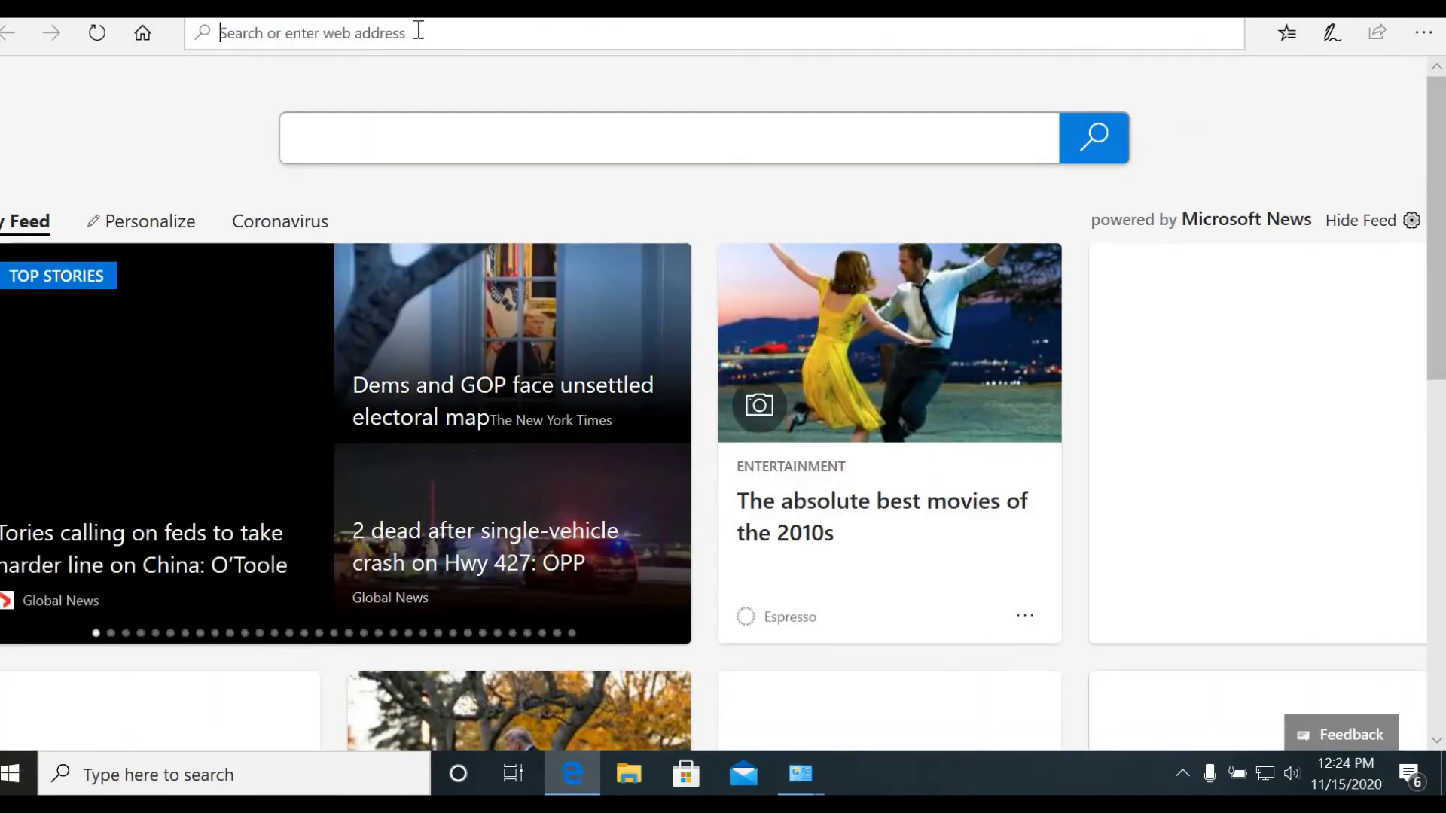
pyautogui.write('10.')
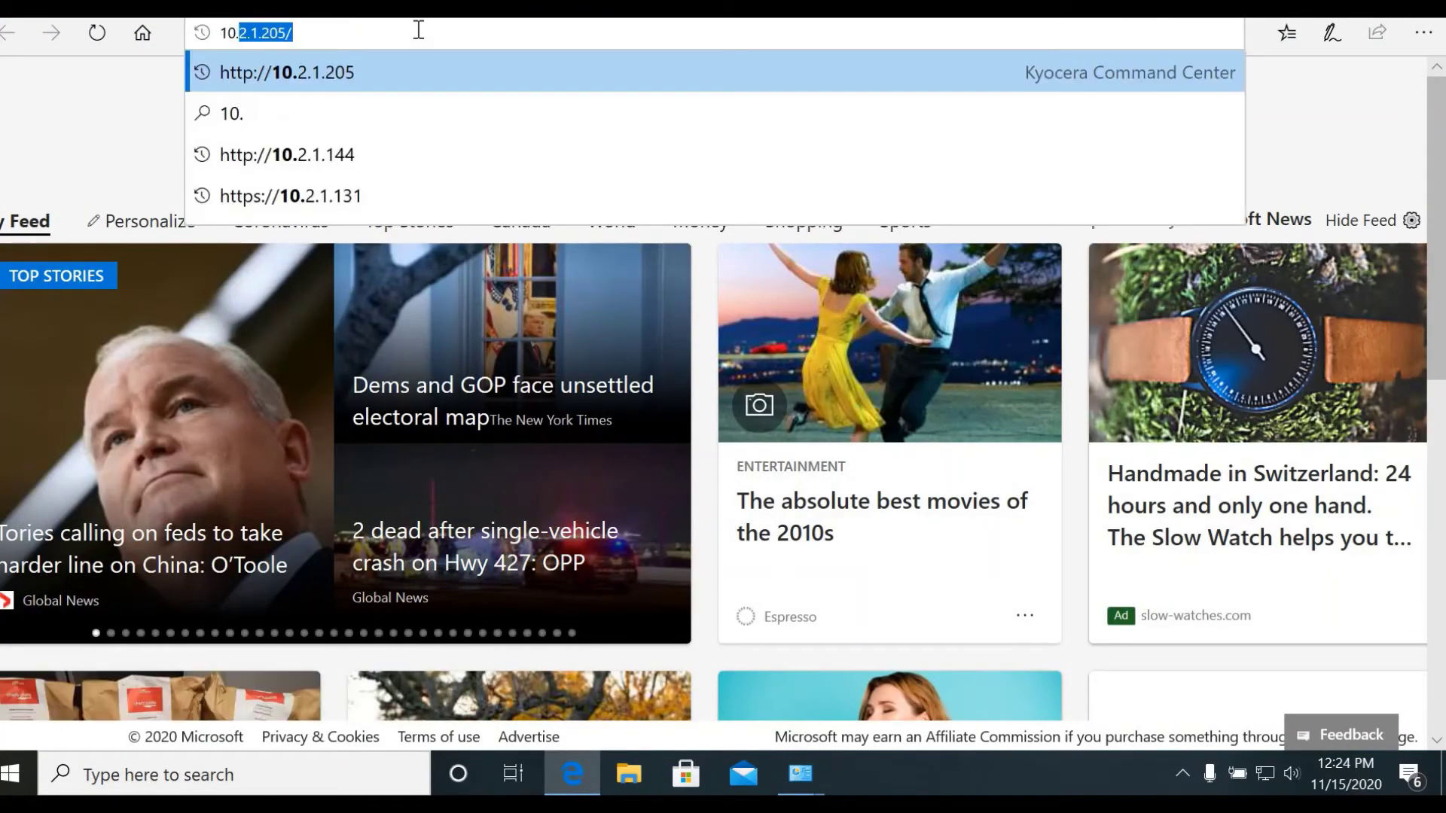
pyautogui.write('2.1.')
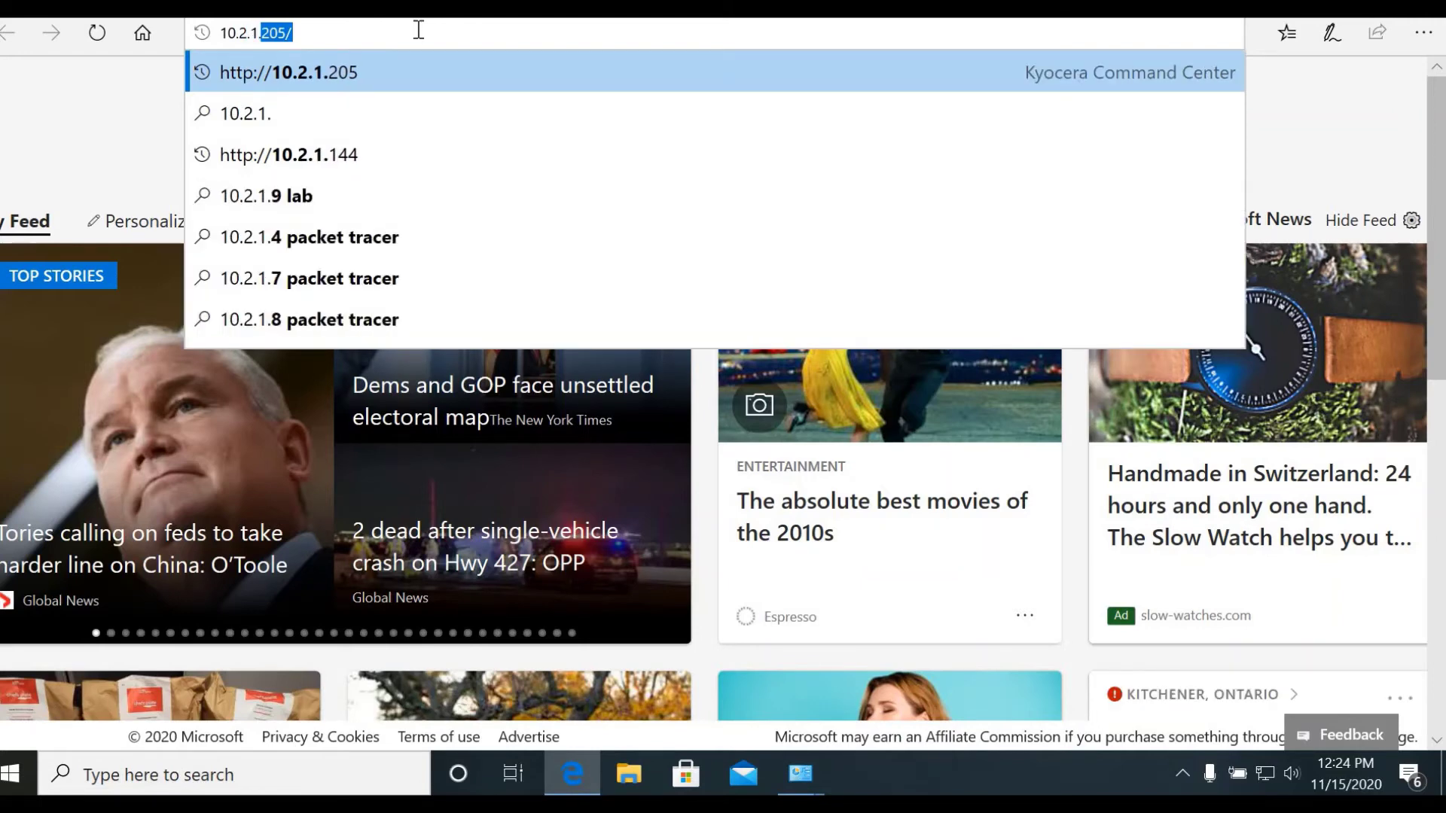
pyautogui.write('131')
pyautogui.press('Return')
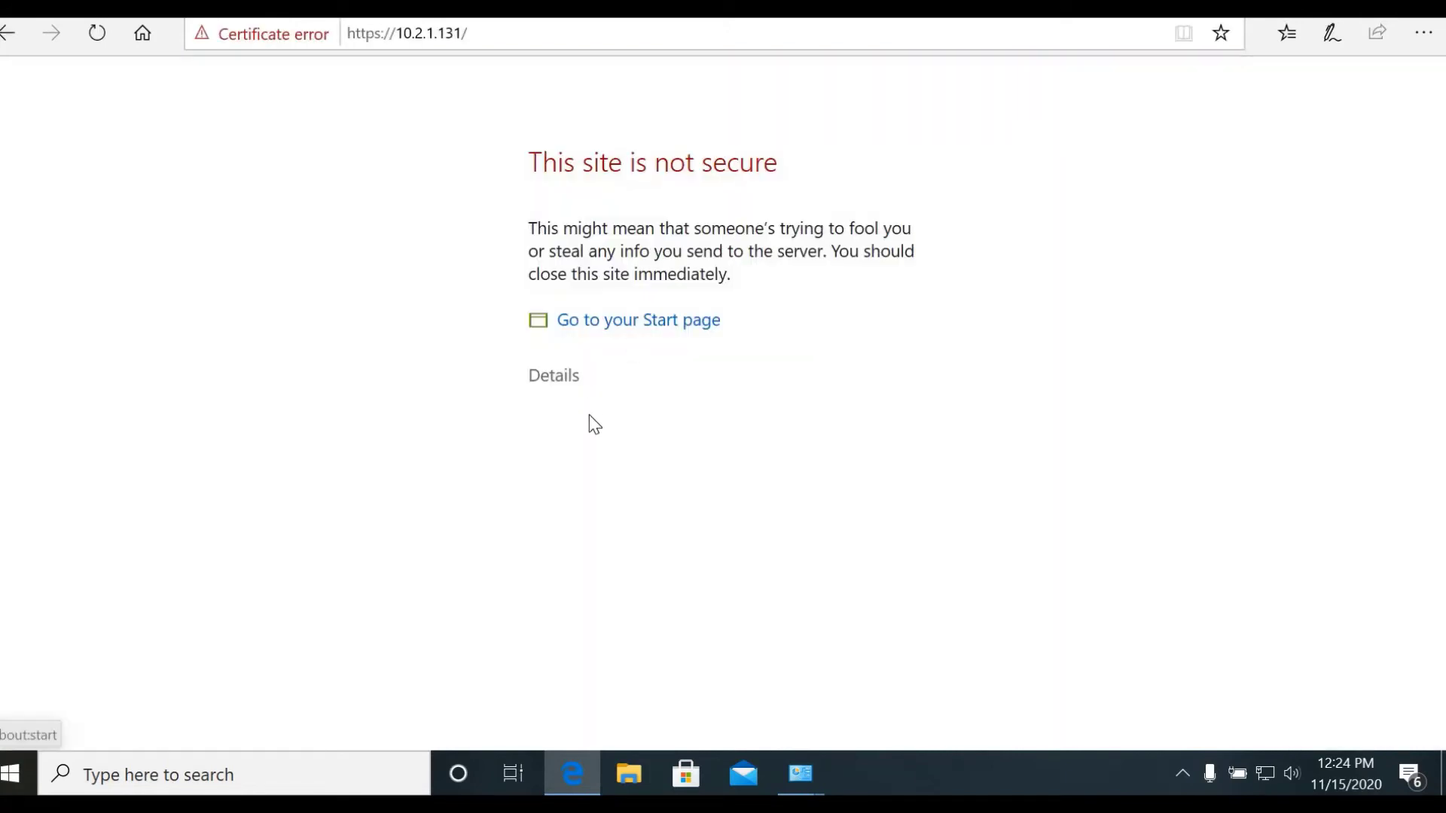
# - Continue past the certificate warning and look over the printer's device, paper and toner status on its home page
pyautogui.click(544, 386)
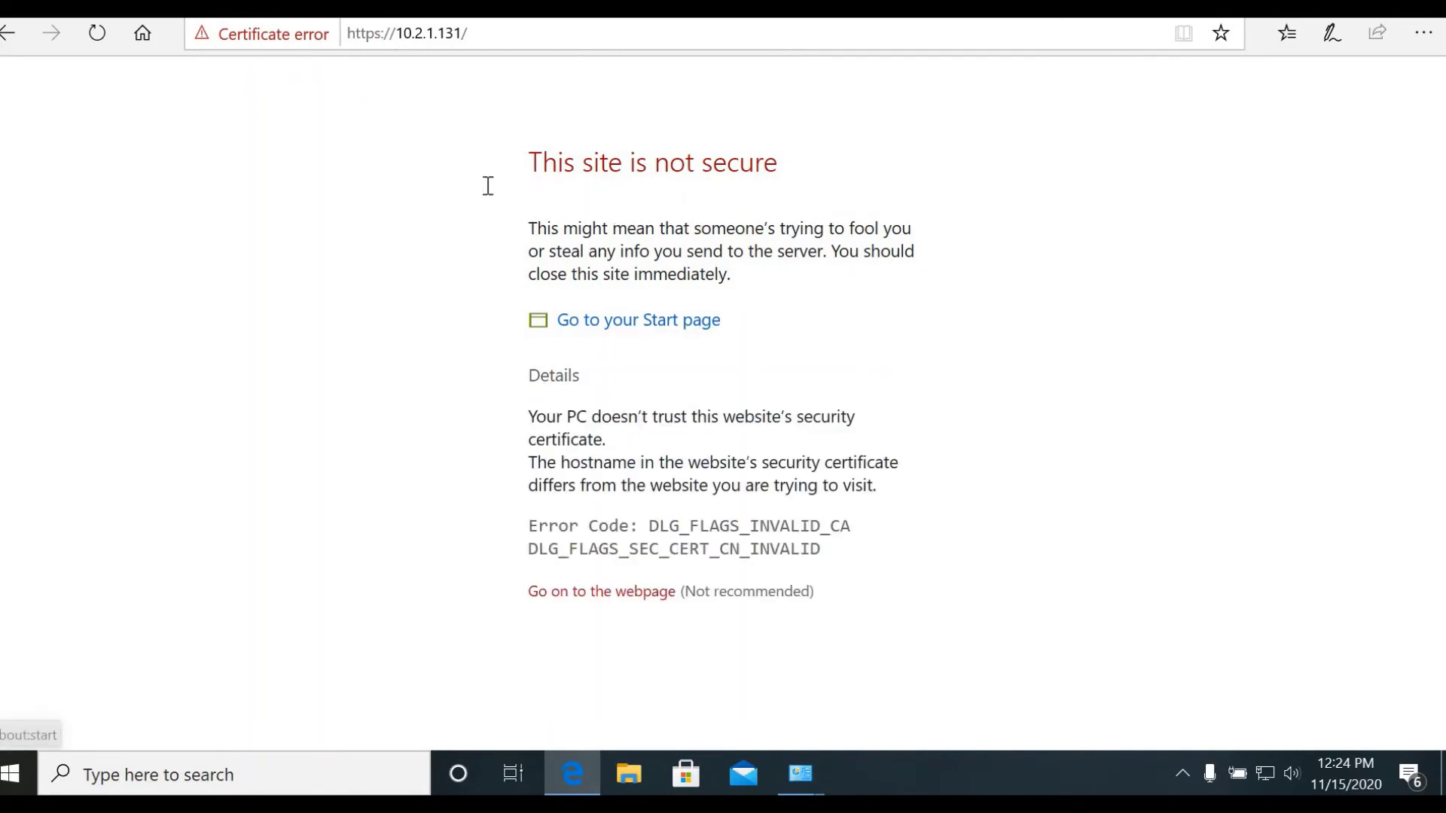
pyautogui.click(572, 592)
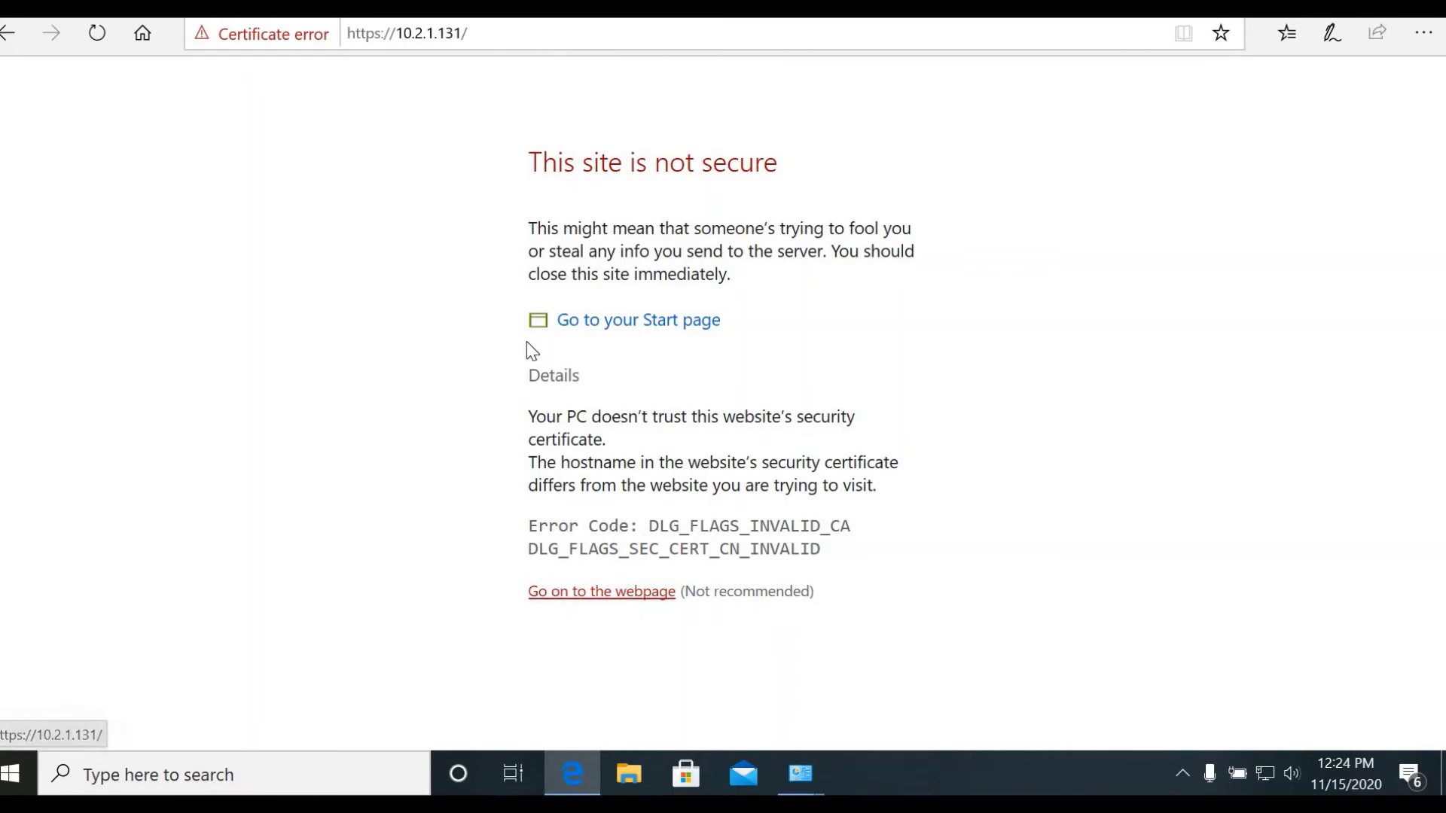
pyautogui.click(584, 597)
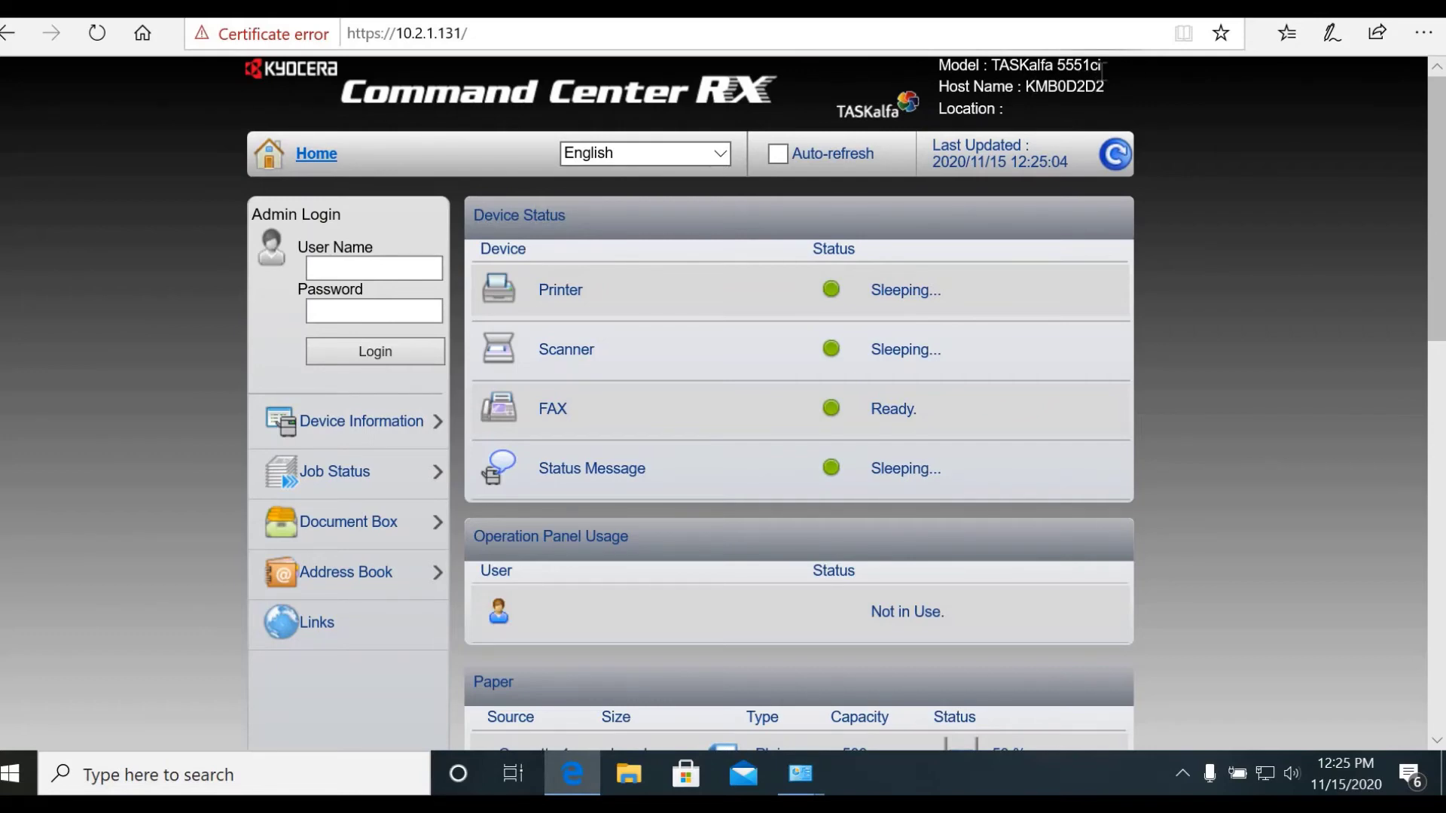
pyautogui.scroll(-5, 1336, 341)
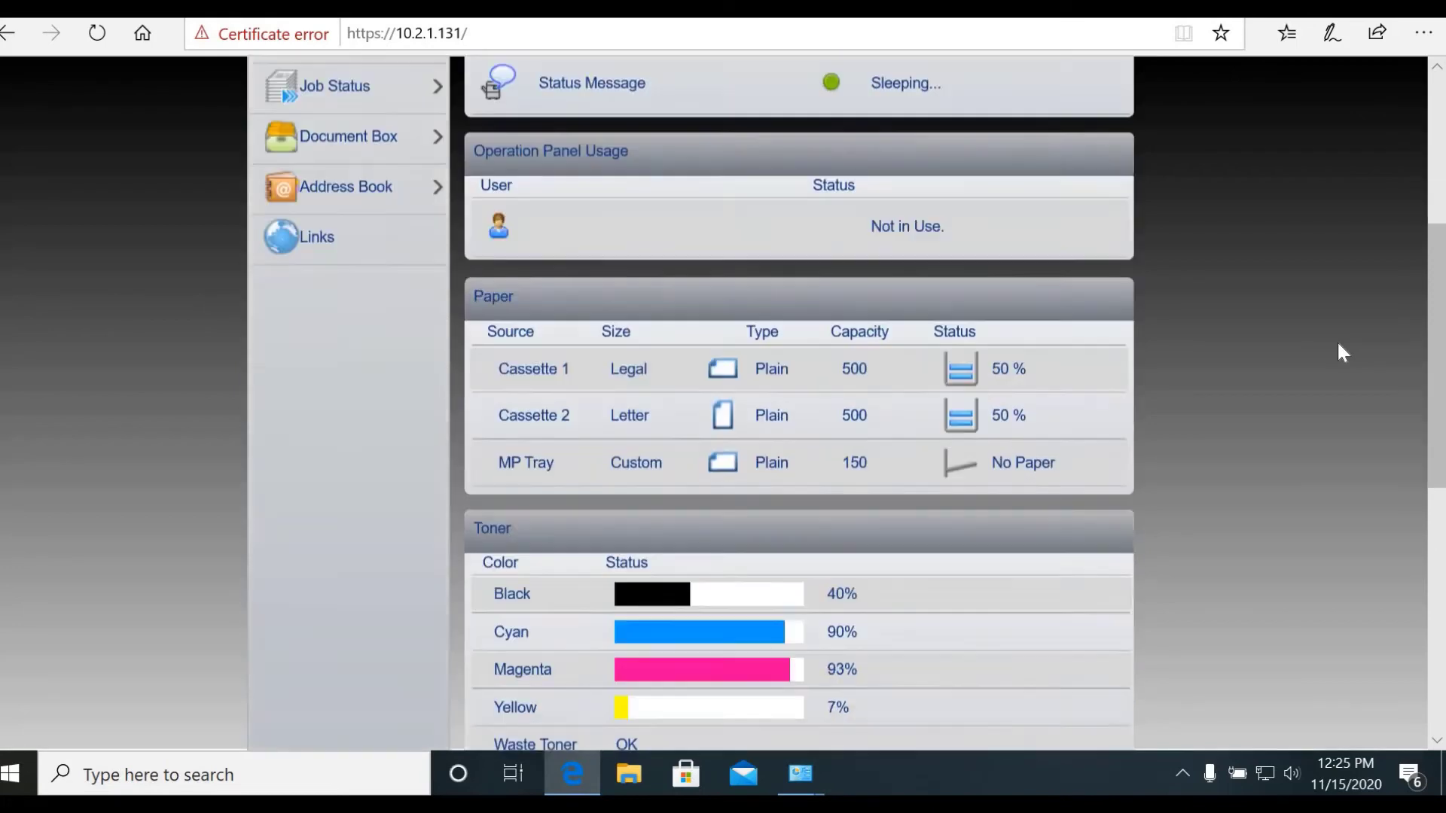
pyautogui.scroll(5, 1337, 340)
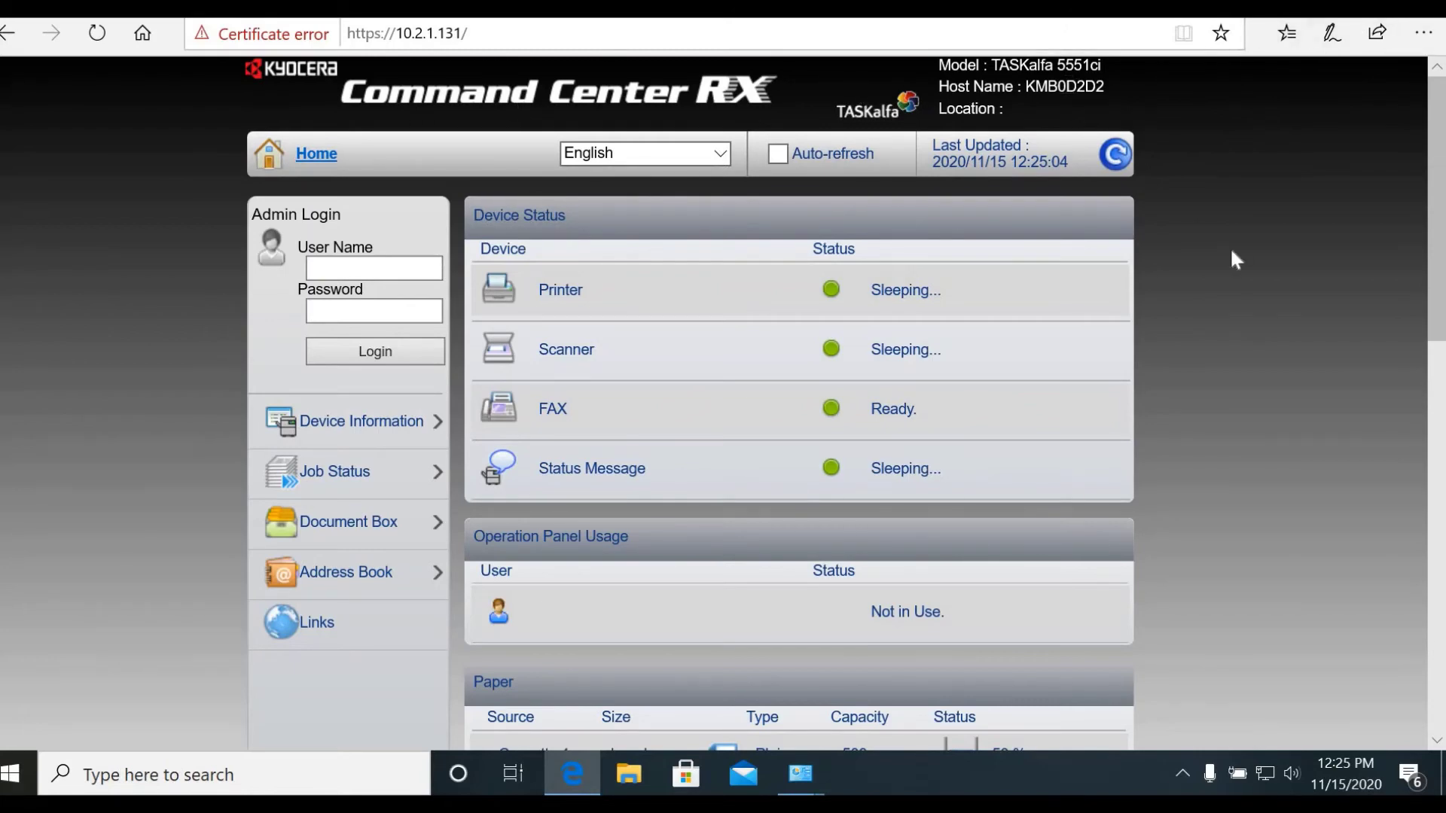
# - Return to the Add Printer wizard, submit the TCP/IP details and choose Kyocera as the driver manufacturer
pyautogui.hotkey('alt', 'Tab')
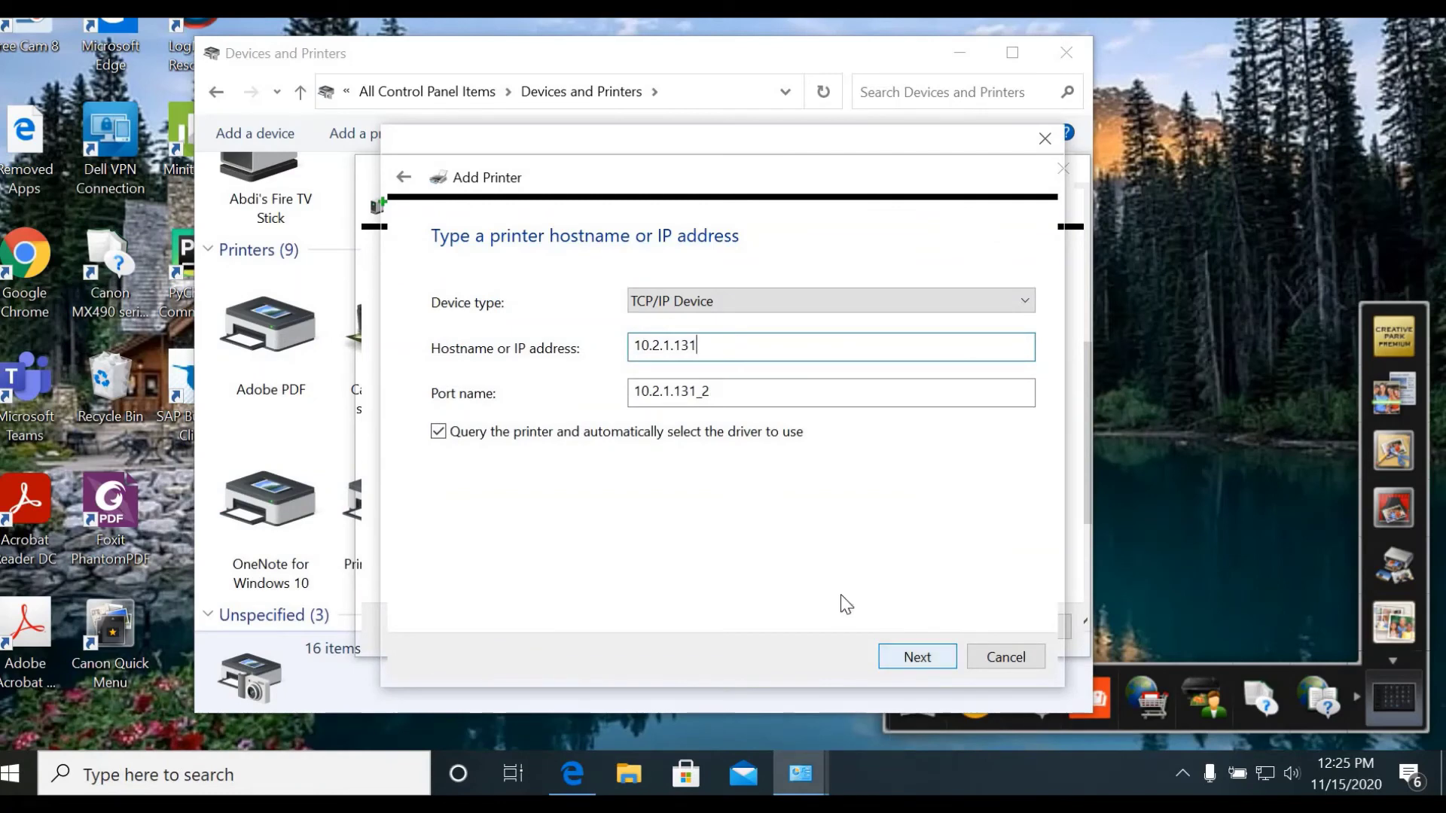
pyautogui.click(926, 663)
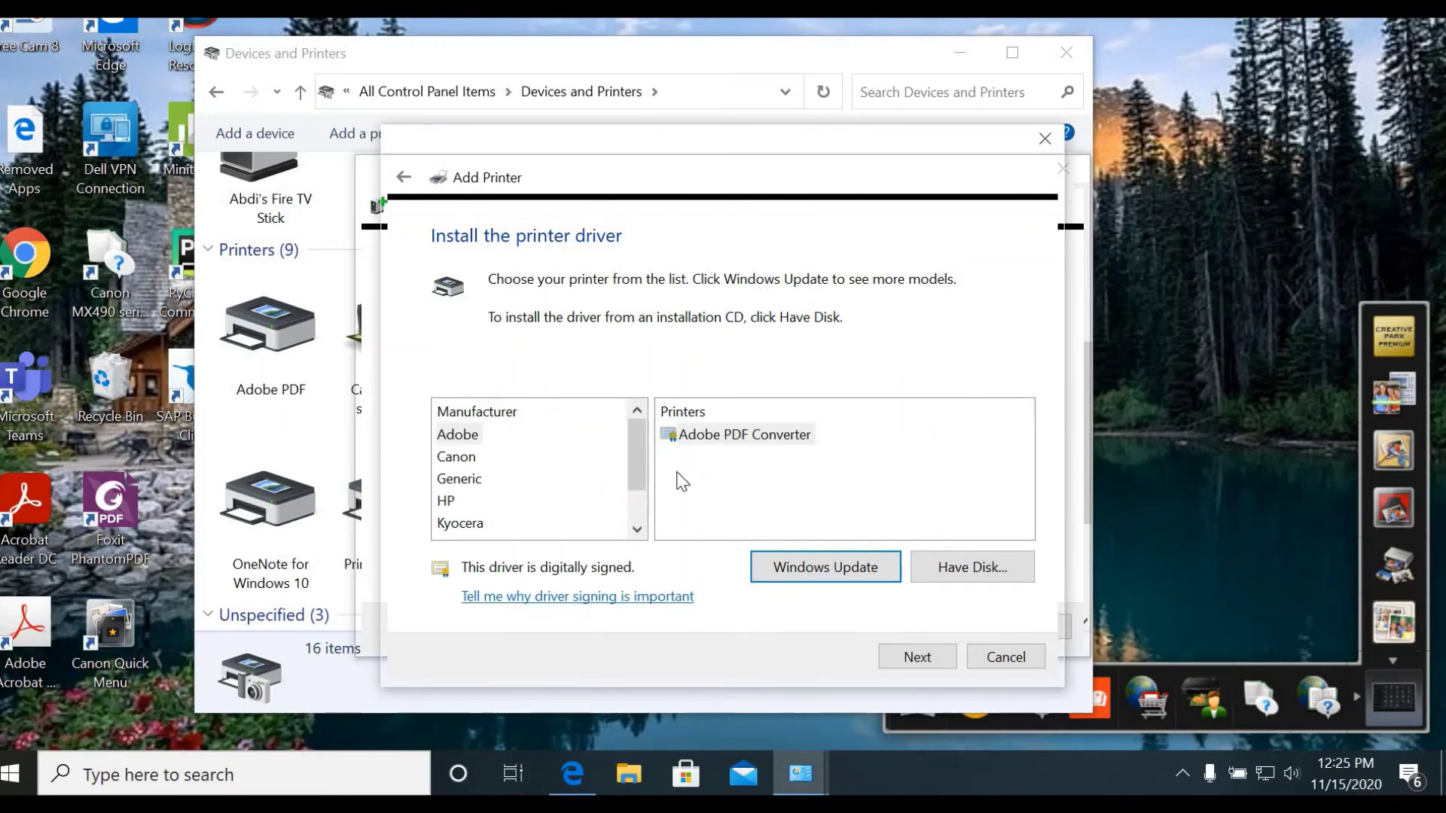
pyautogui.scroll(-1, 625, 523)
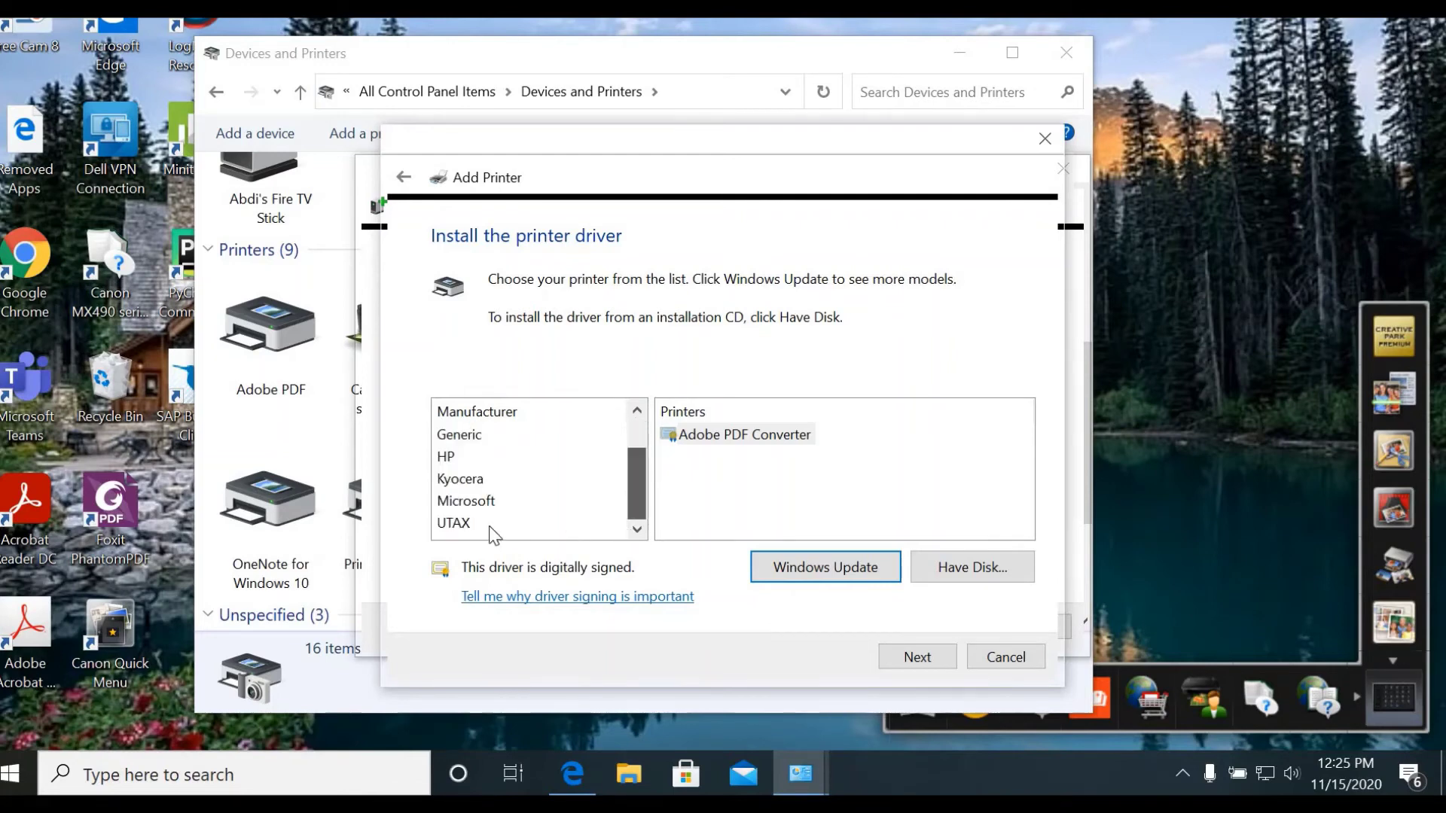
pyautogui.click(459, 478)
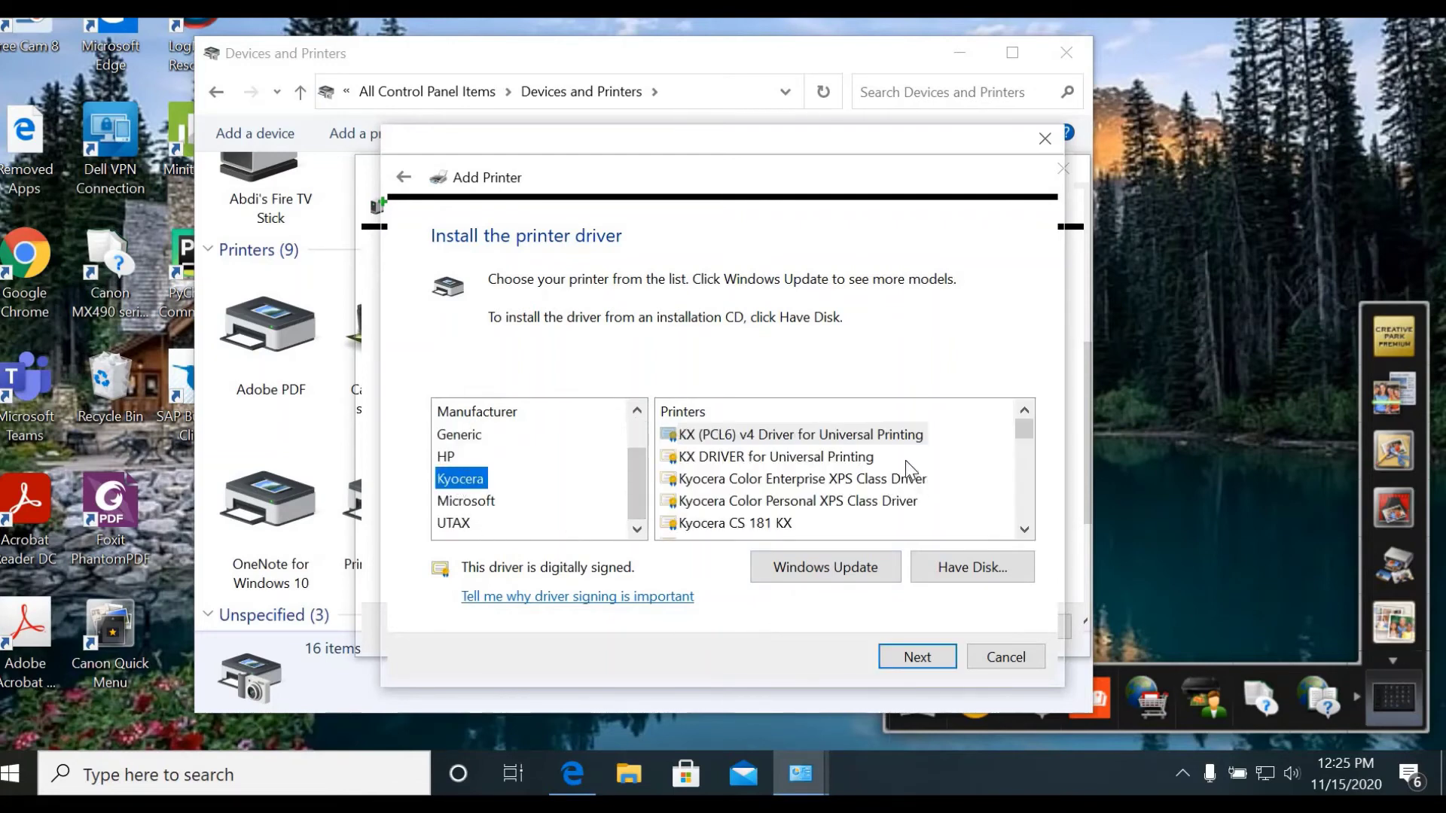
# - Select the Kyocera TASKalfa 5551ci KX driver among the Kyocera printers
pyautogui.click(1018, 476)
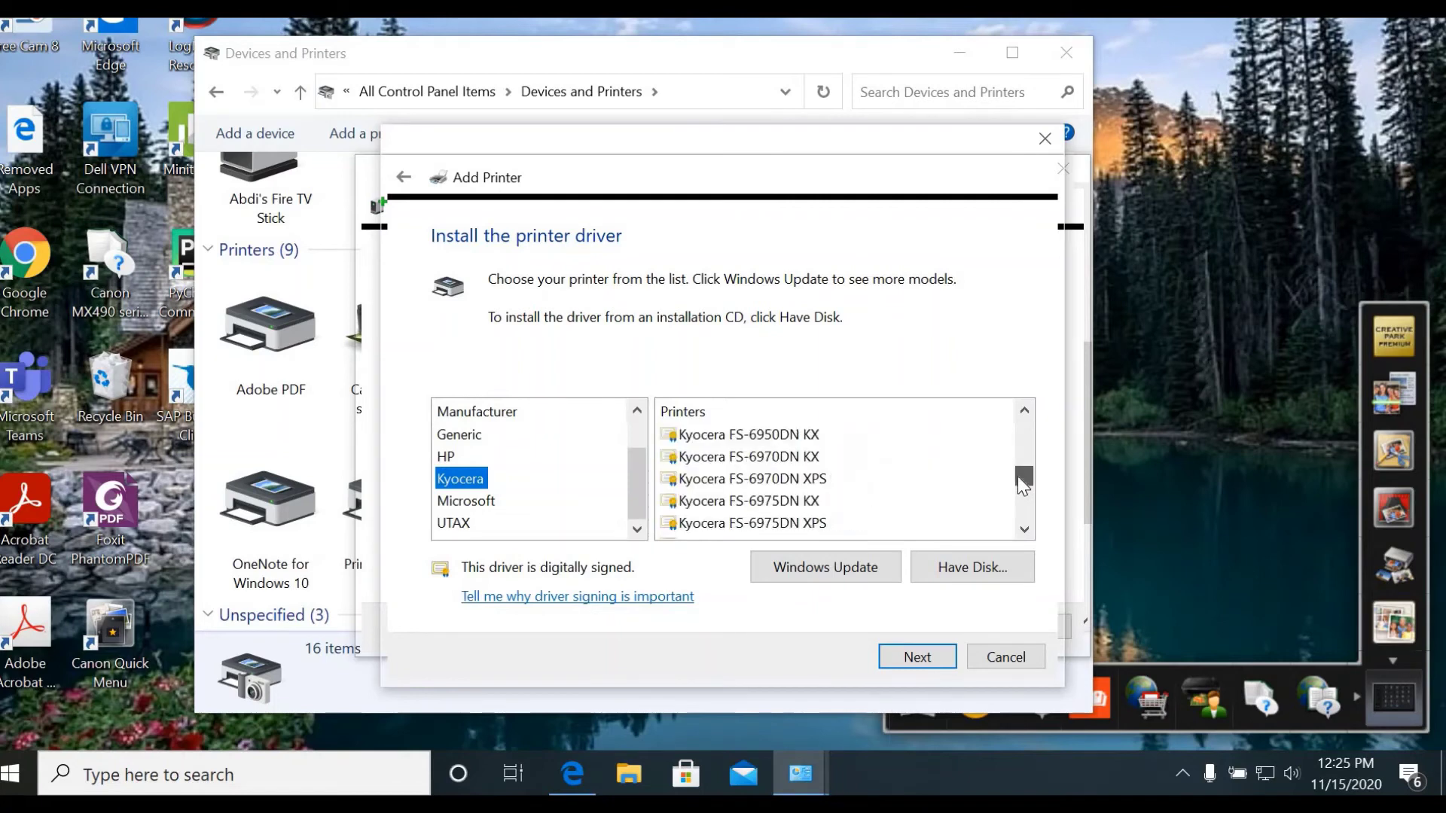
pyautogui.click(1023, 501)
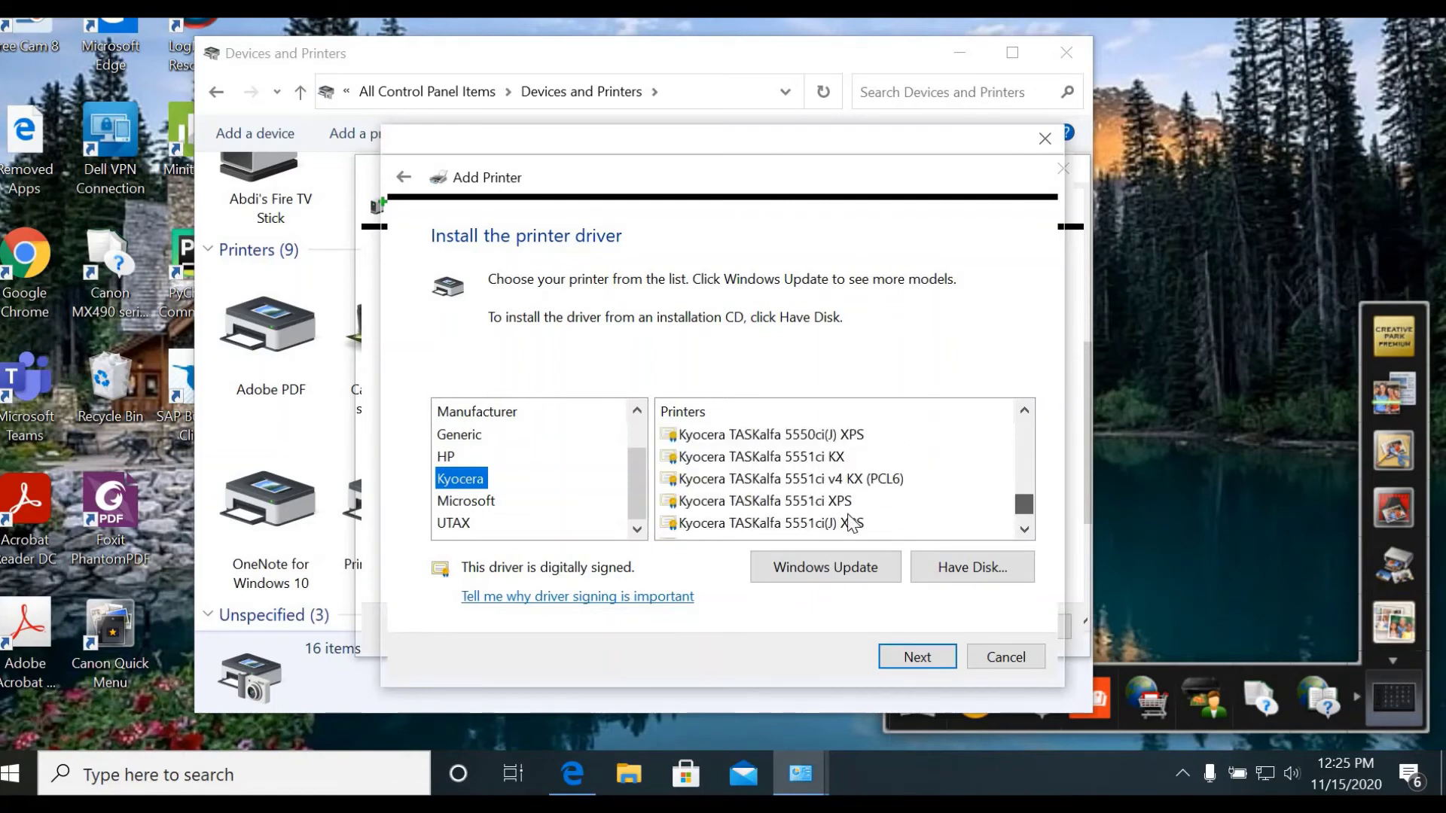
pyautogui.click(728, 458)
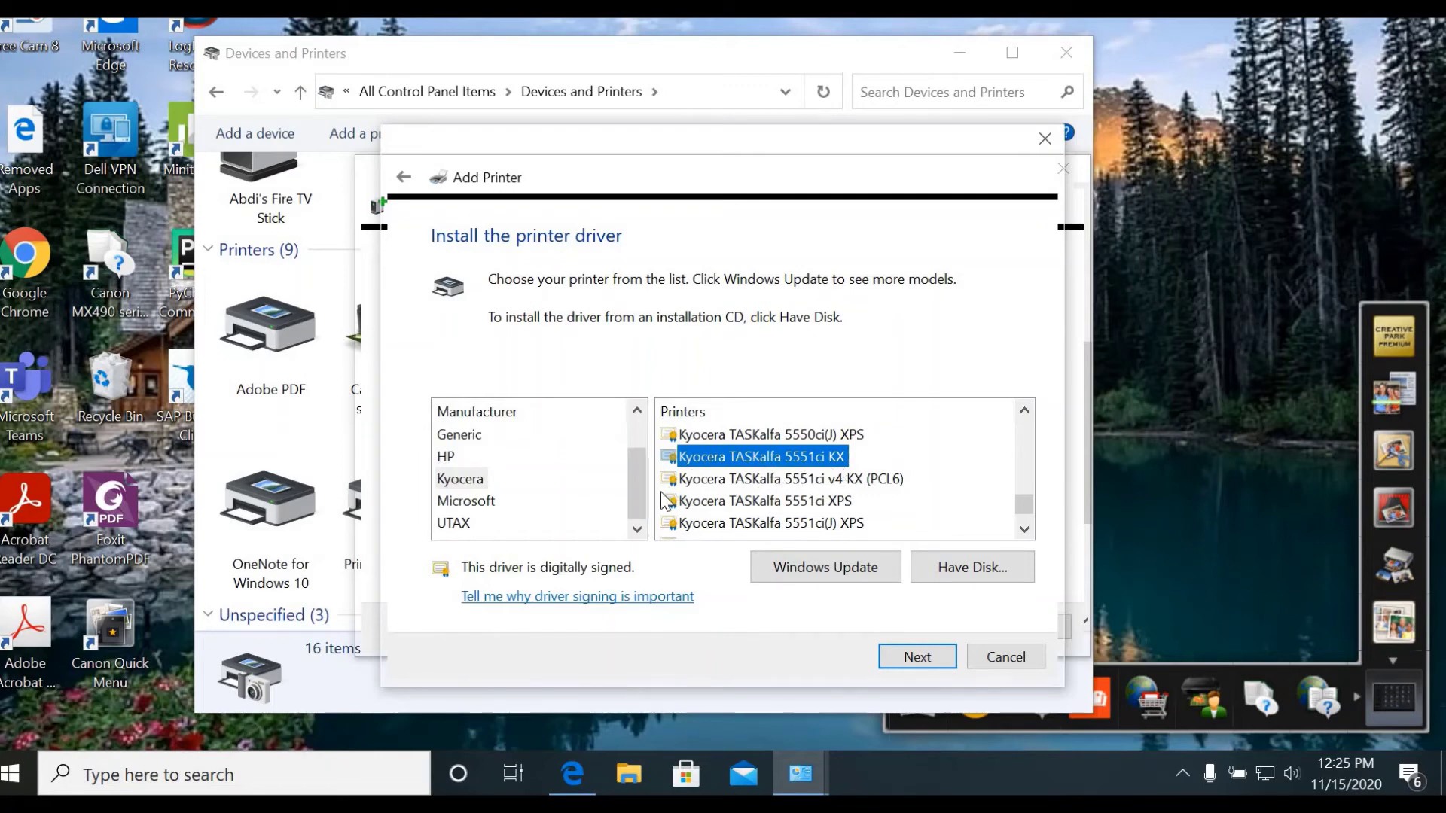
pyautogui.click(463, 480)
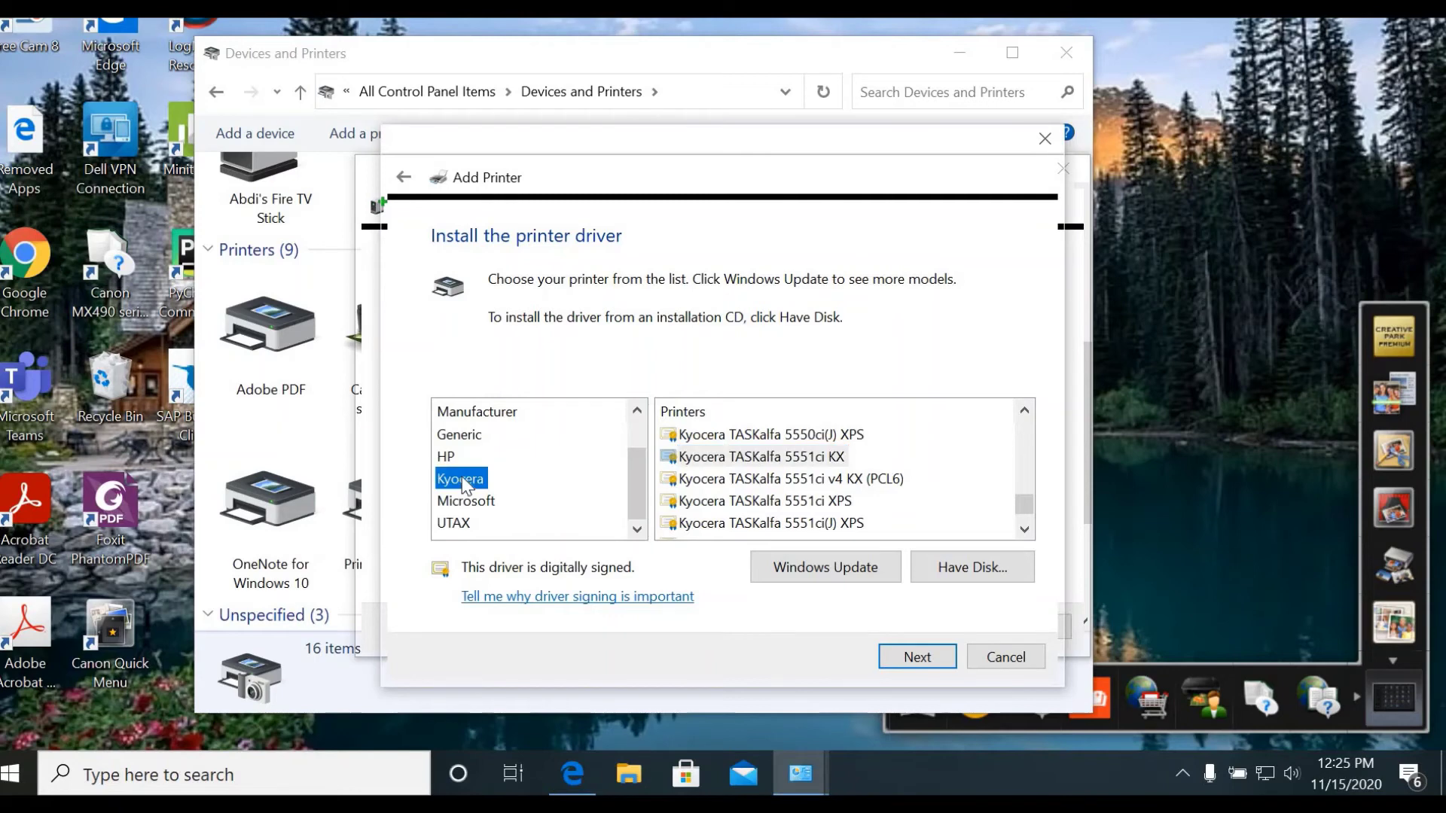
pyautogui.click(799, 460)
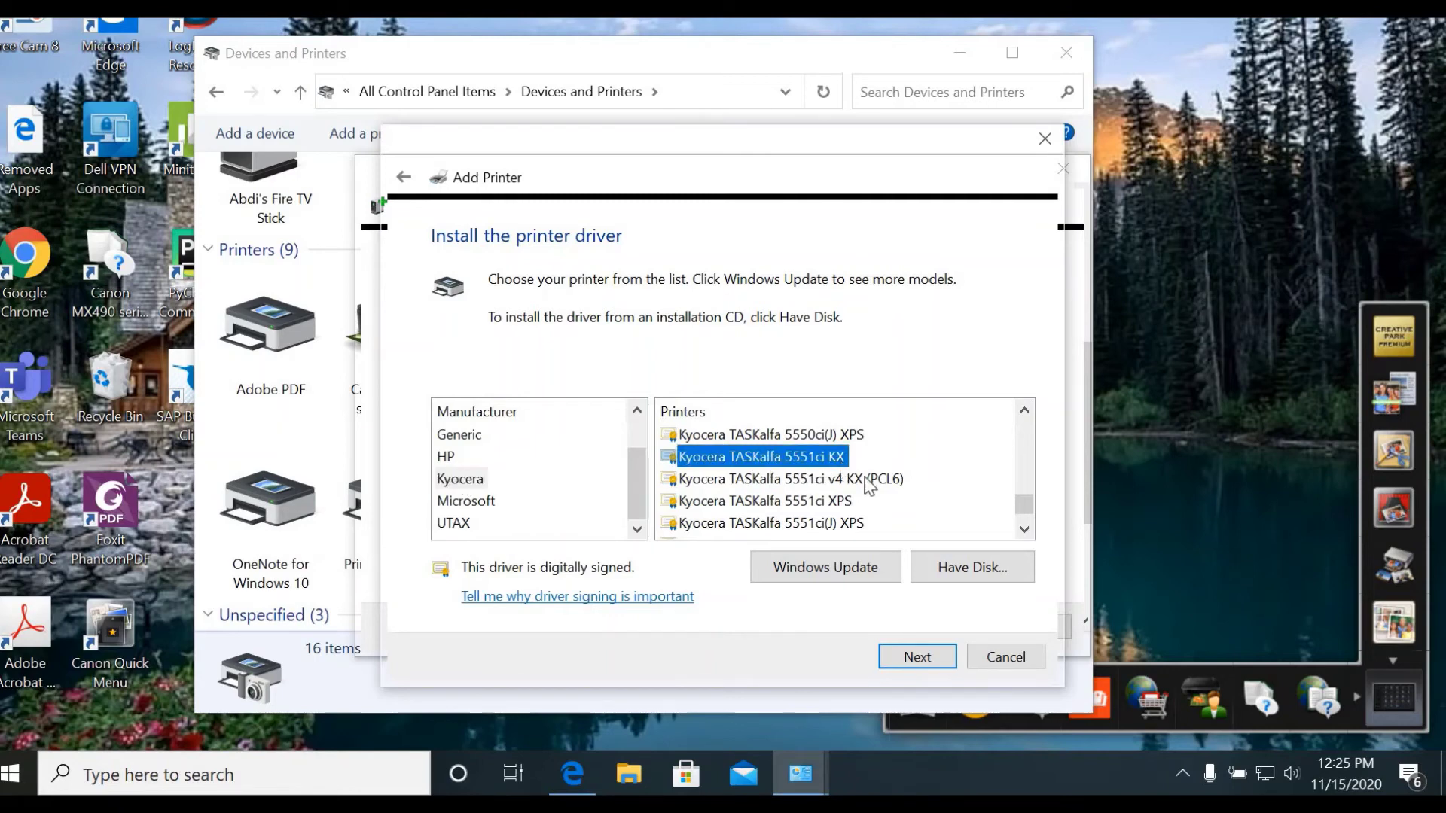
# - Select the Kyocera TASKalfa 3551ci KX driver among the Kyocera printers instead
pyautogui.scroll(1, 888, 483)
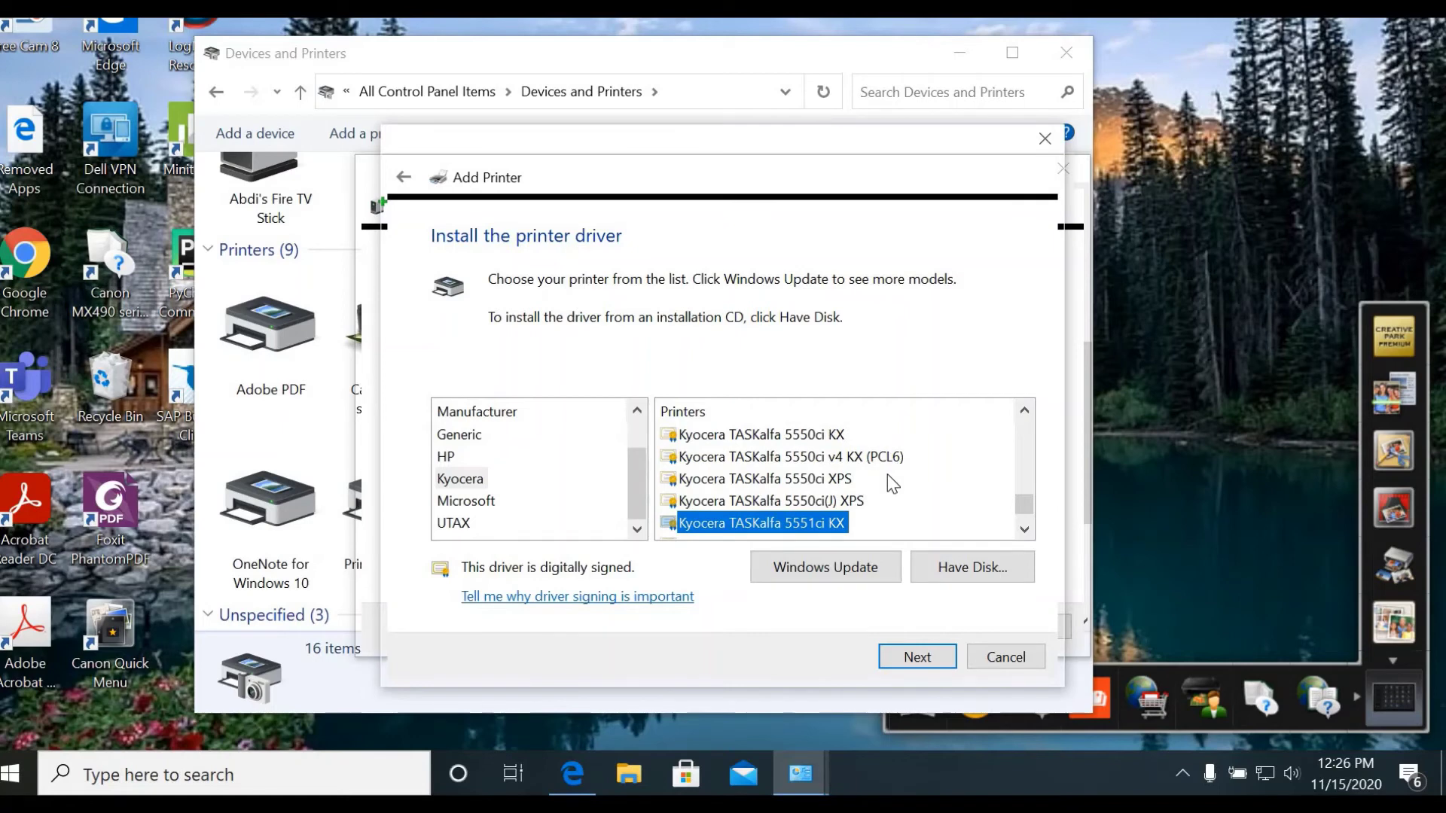
pyautogui.scroll(4, 892, 484)
pyautogui.scroll(4, 893, 474)
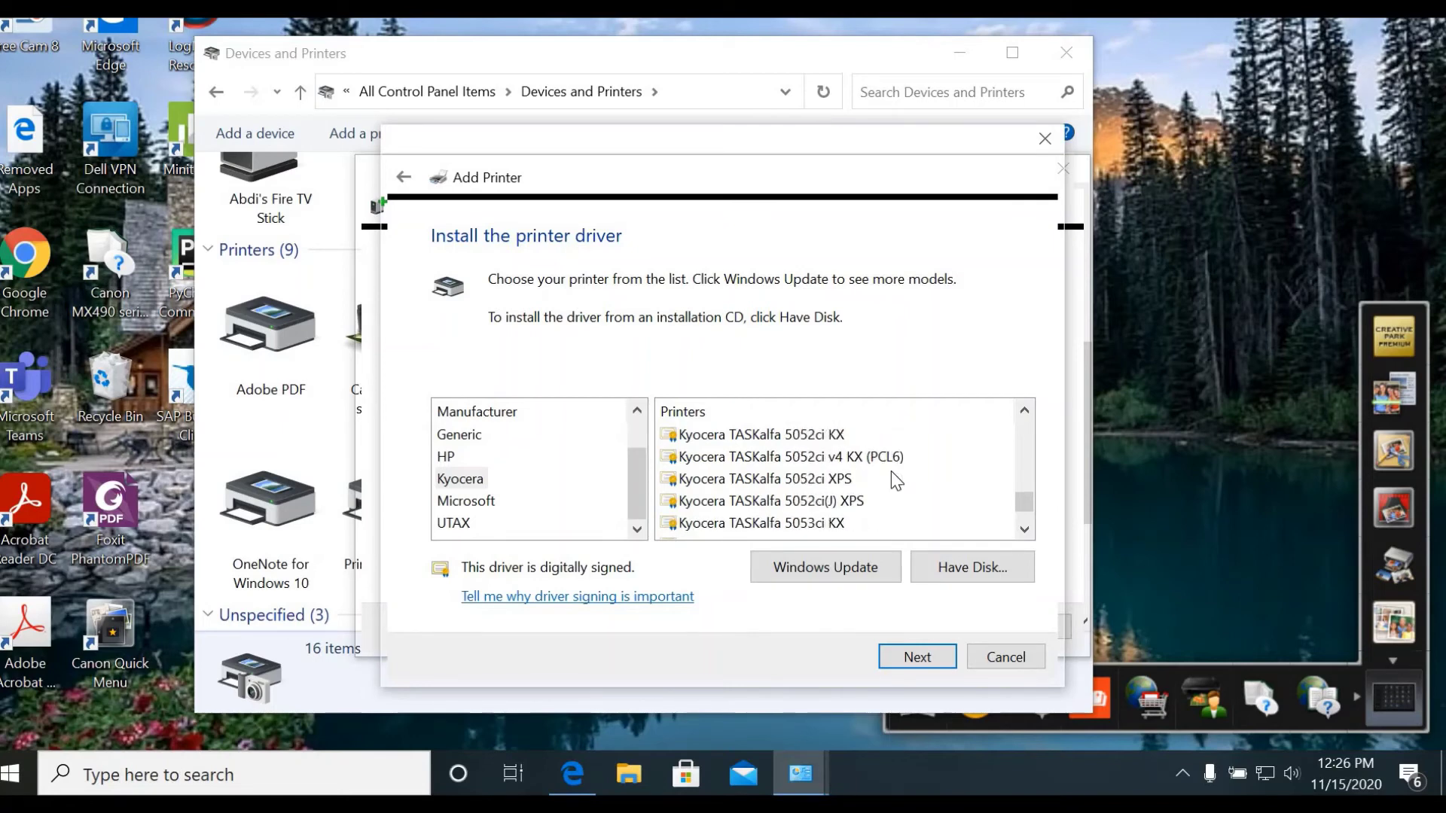
pyautogui.scroll(5, 900, 473)
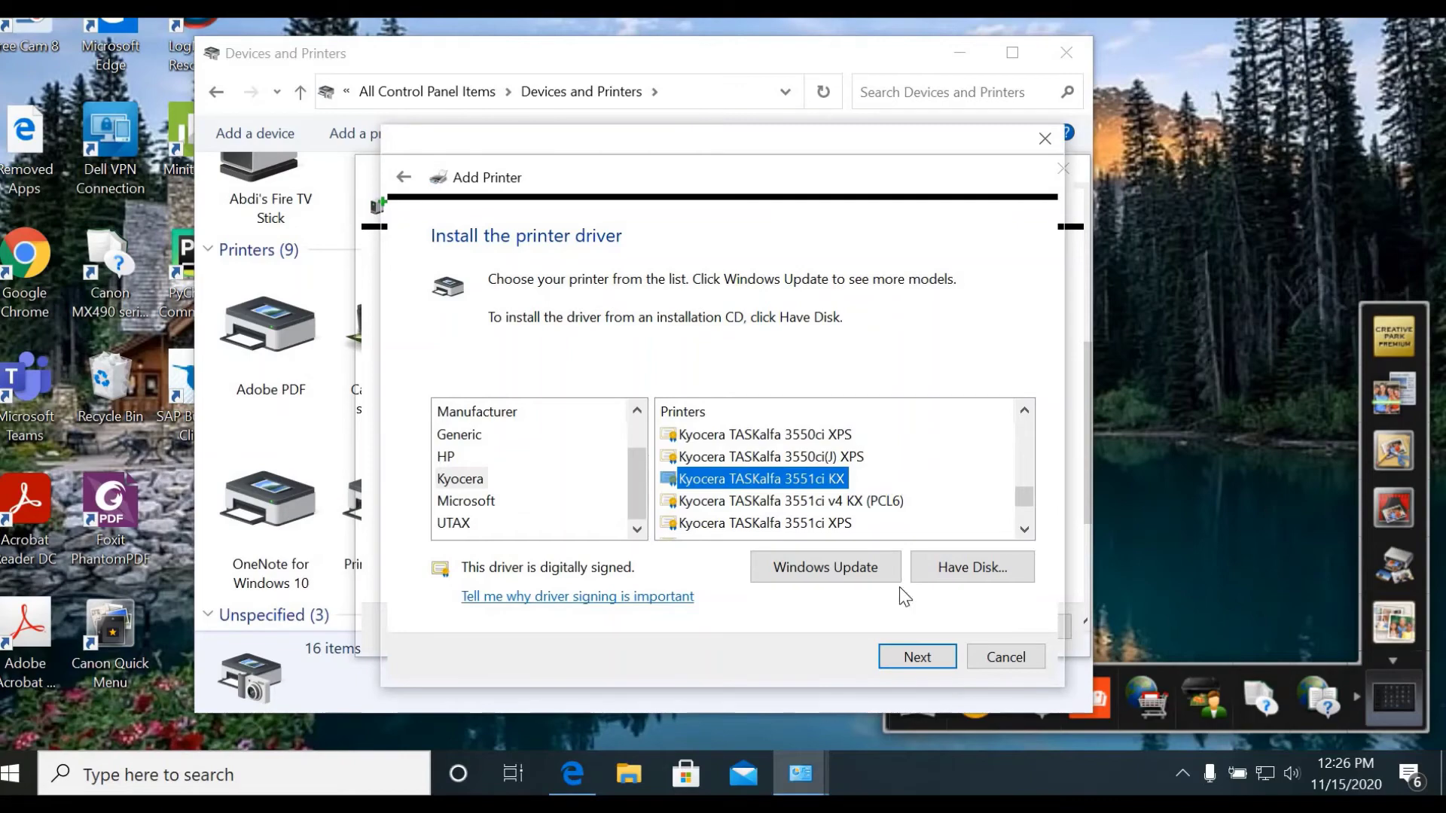
# - Switch back to Microsoft Edge and go to google.com
pyautogui.click(574, 774)
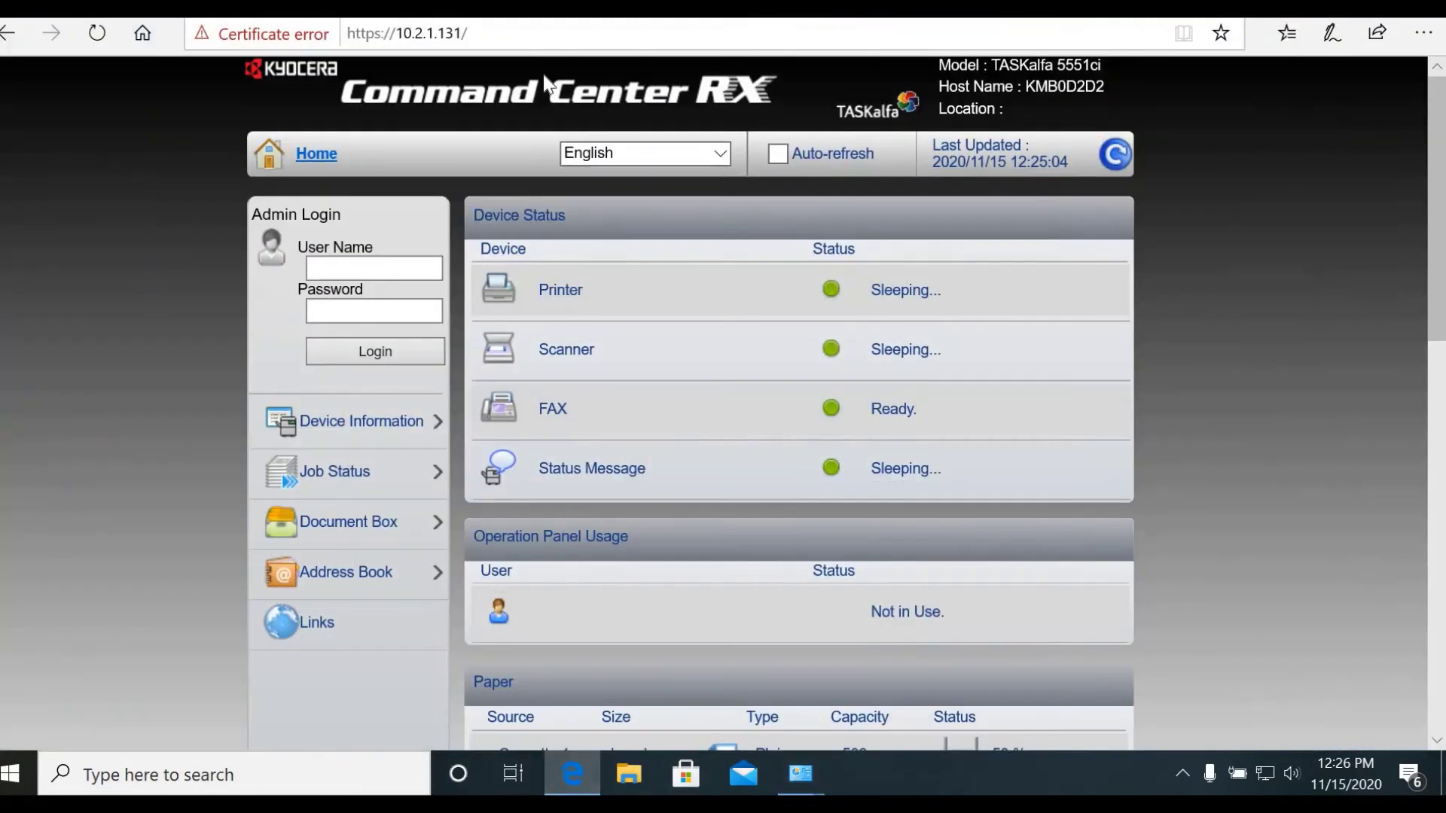
pyautogui.click(515, 47)
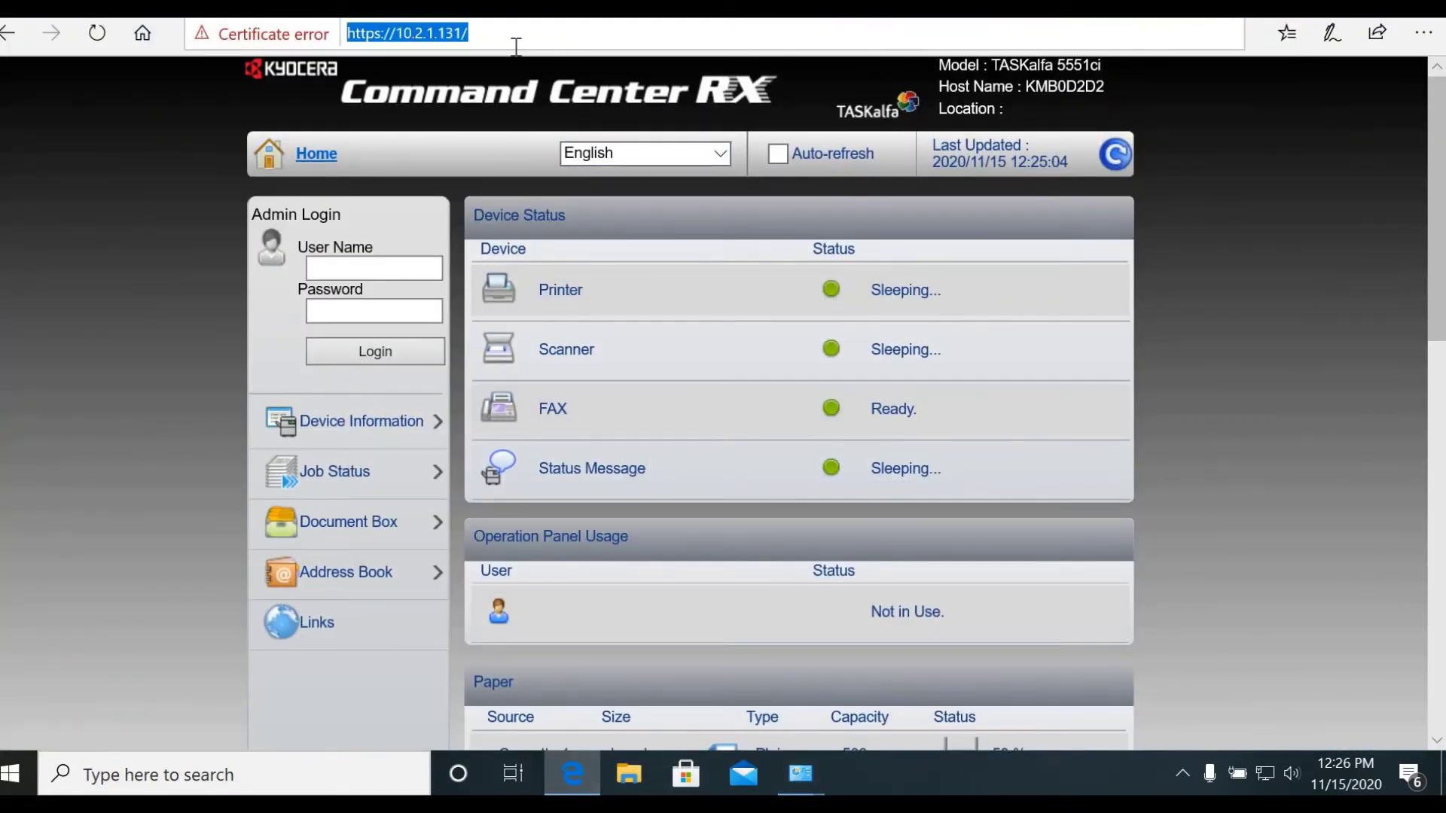
pyautogui.write('google.co')
pyautogui.press('Return')
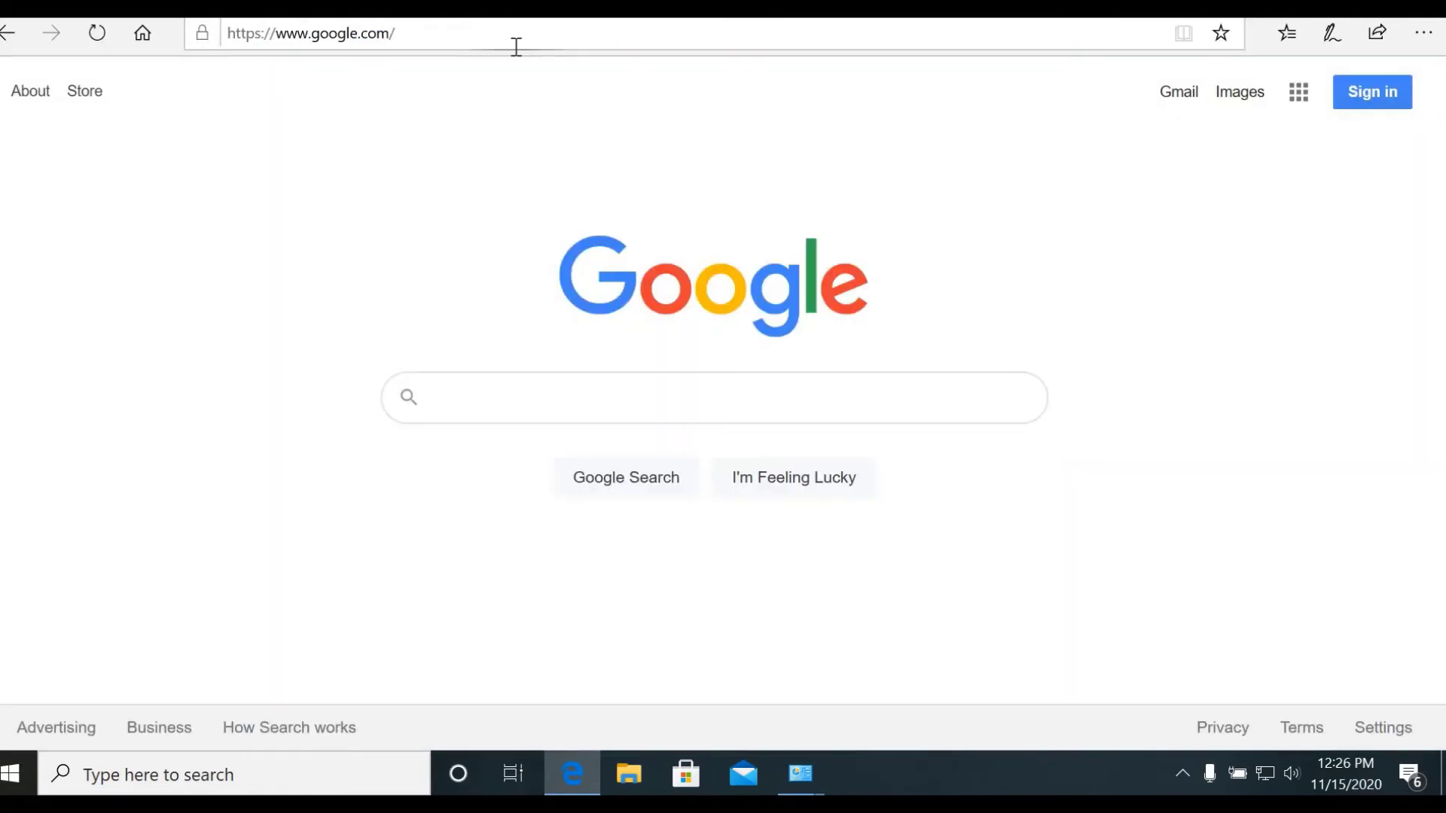
# - Search Google for "kysocera taskalfa 3551ci driver" and open the TASKalfa 3551ci Driver Download Center result
pyautogui.write('kysoc')
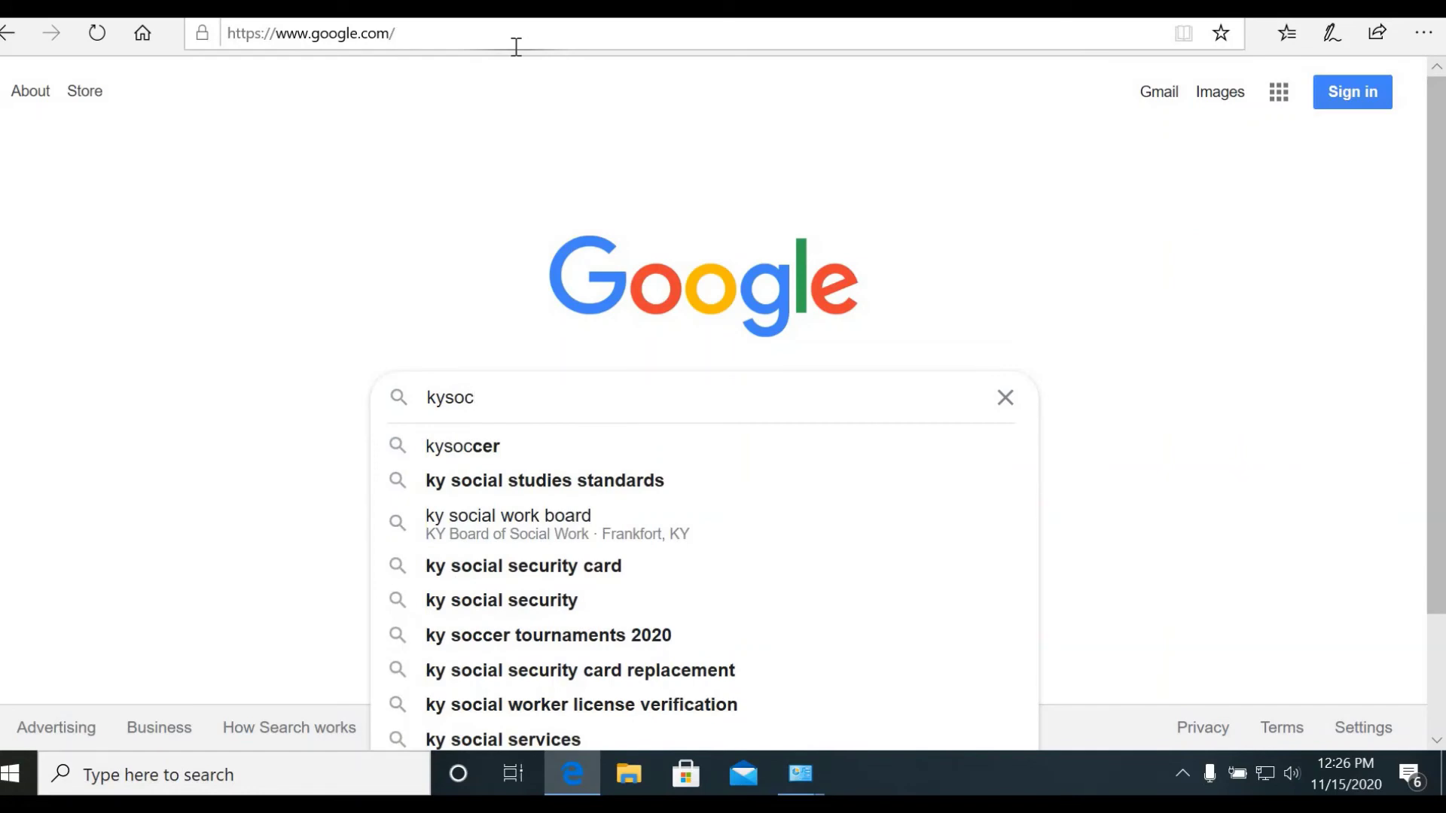
pyautogui.write('era task')
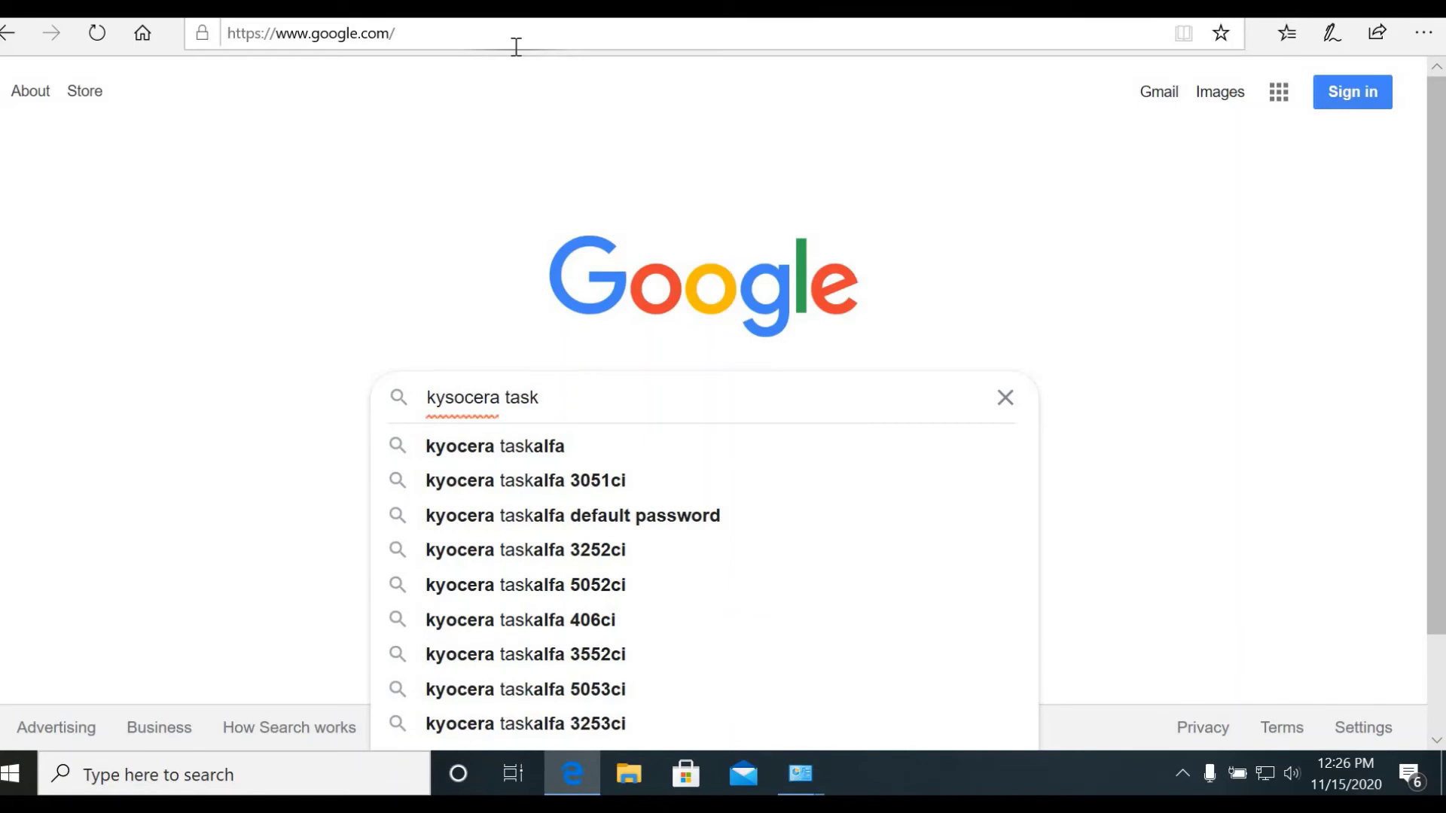
pyautogui.write('alfa')
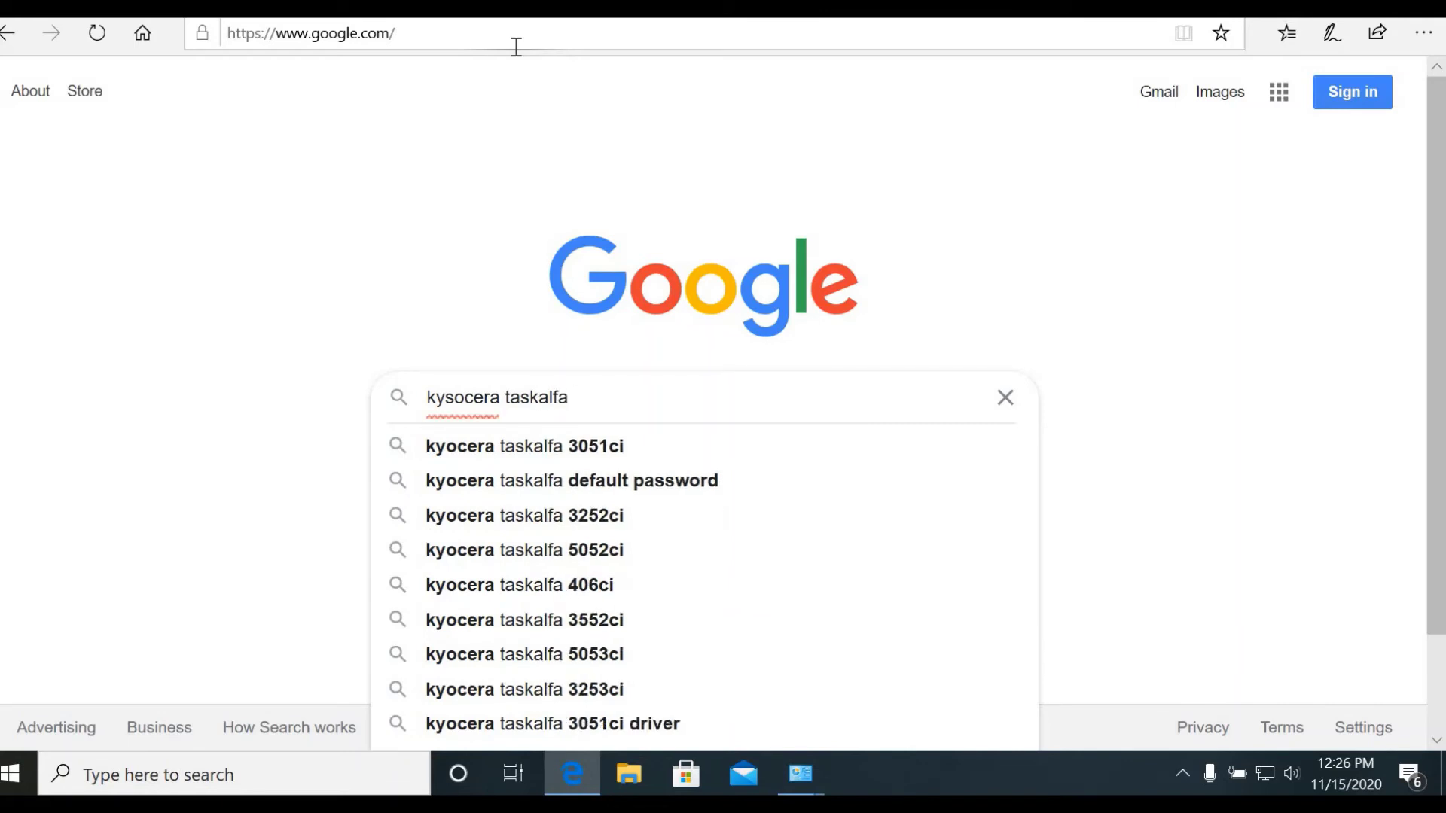
pyautogui.write(' 355')
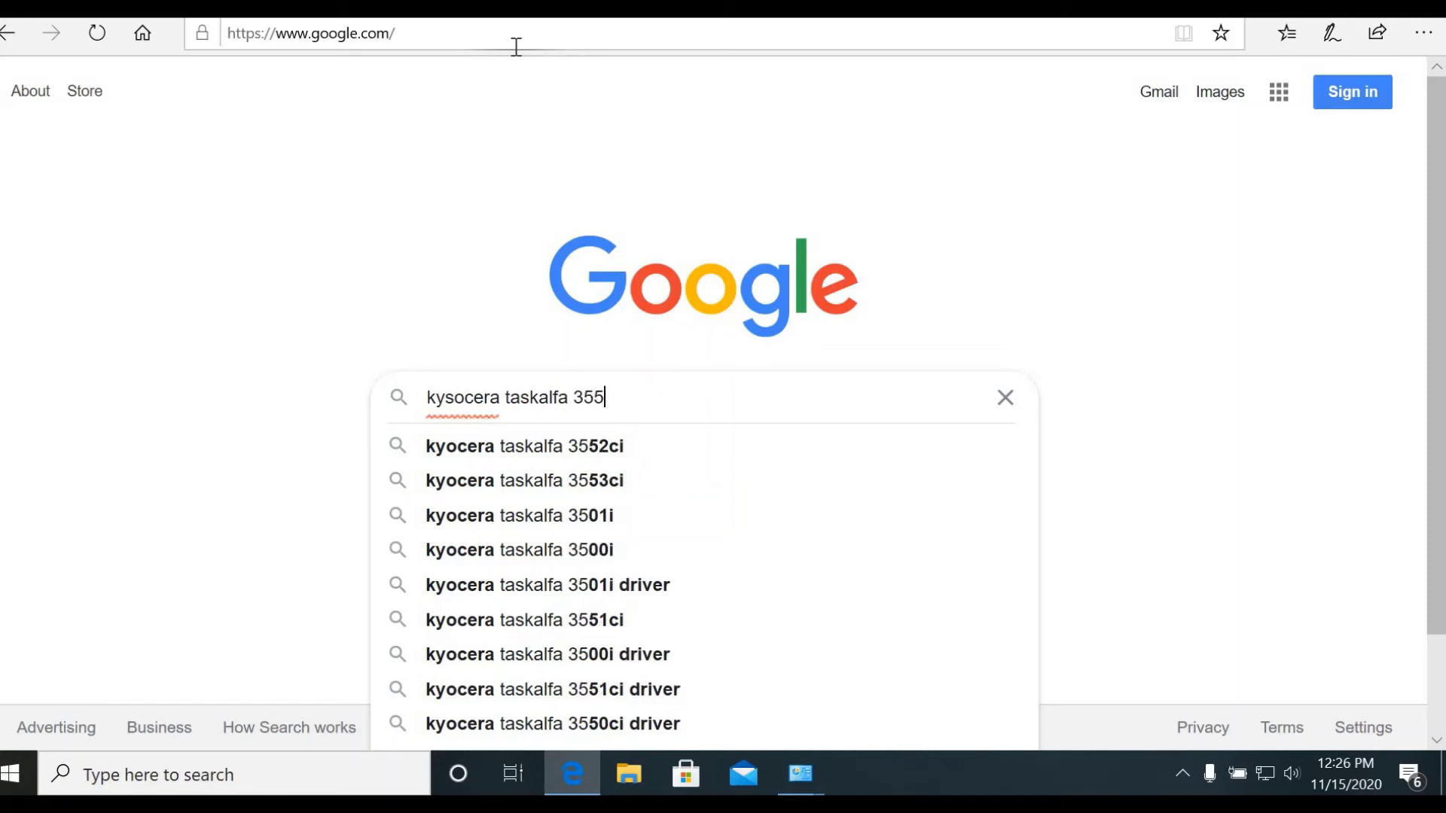
pyautogui.write('1ci driver')
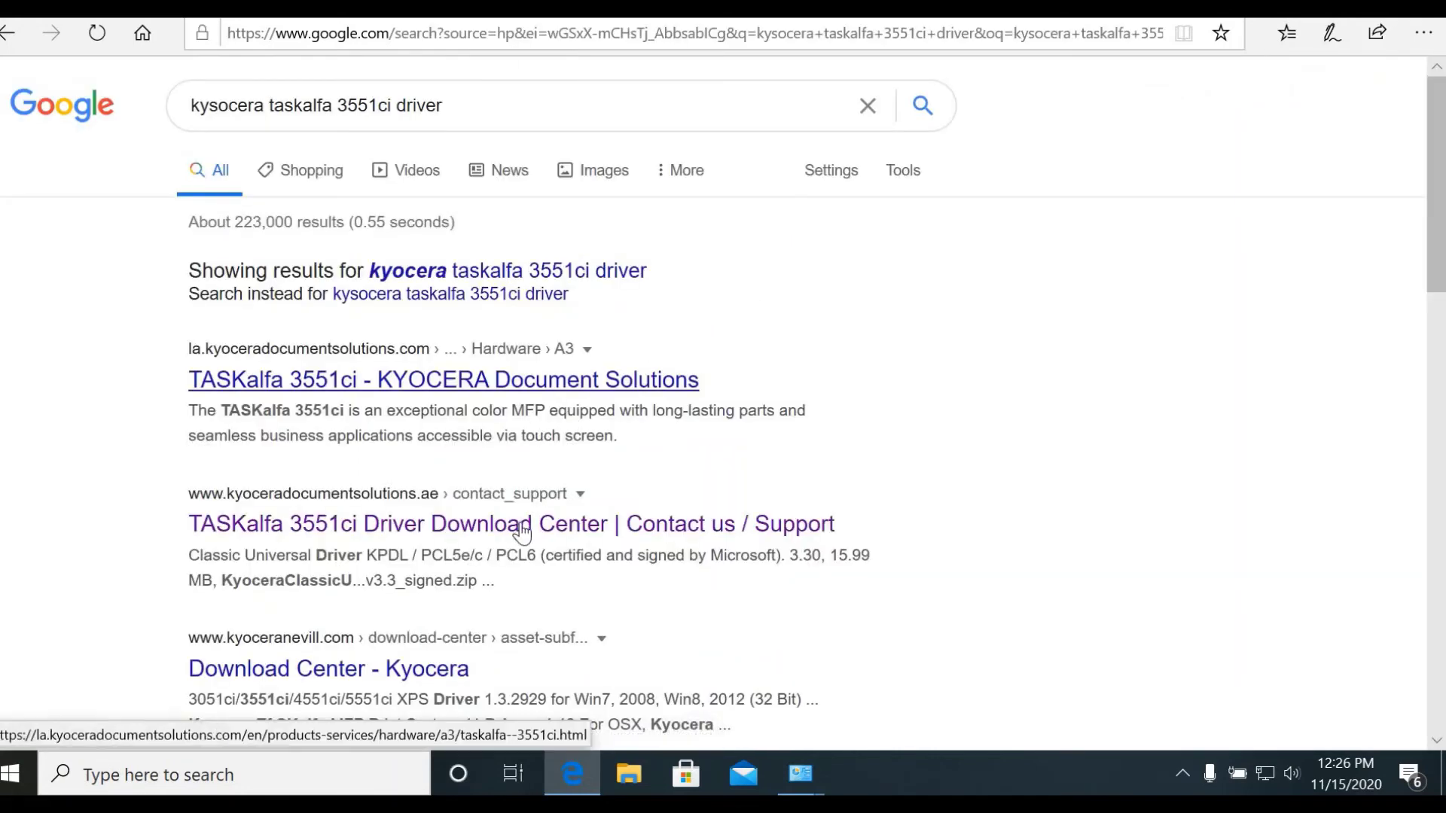
pyautogui.click(411, 528)
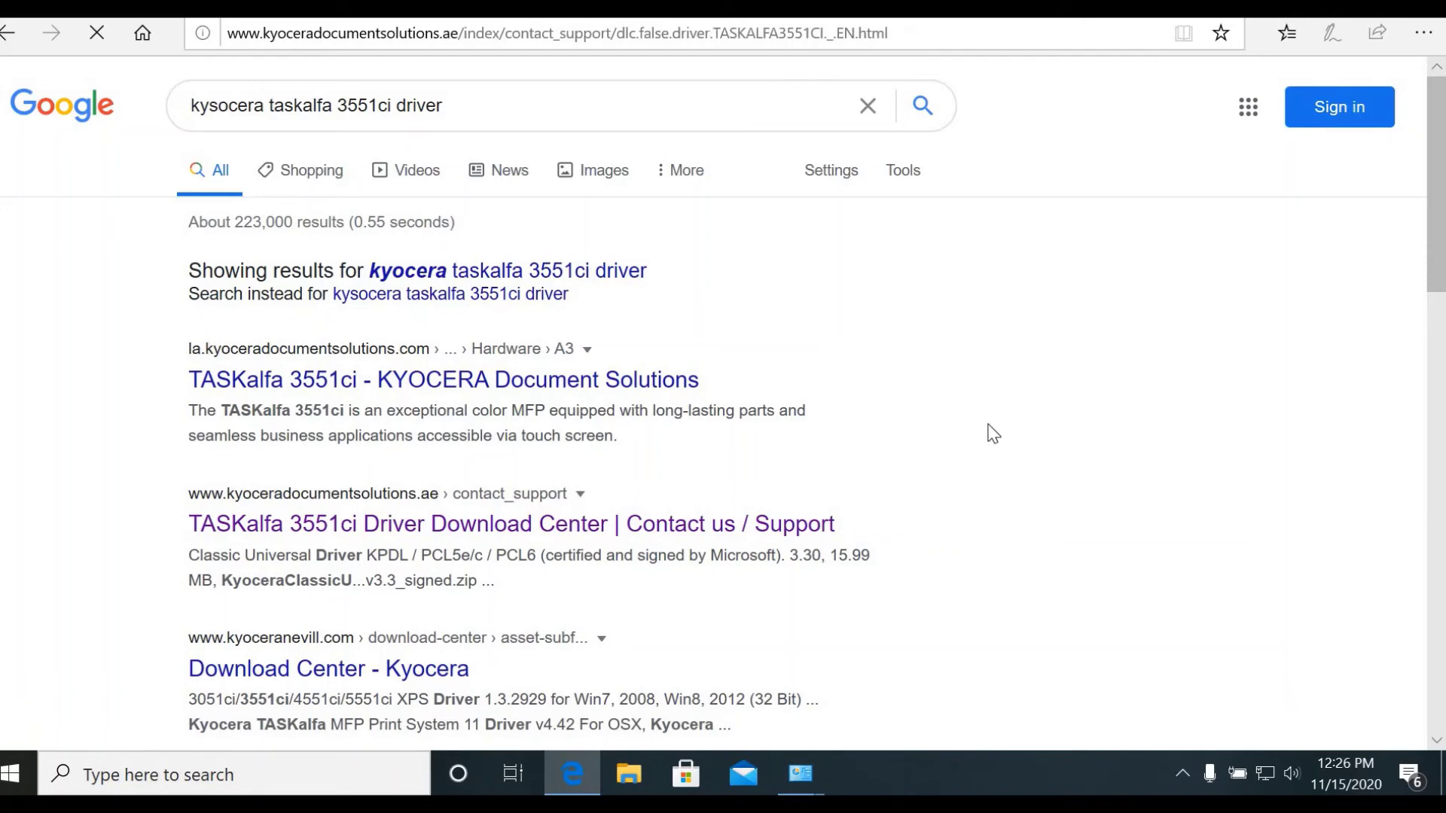
# - Request the Kxv4_v6.0.1527_signed.zip download from the Windows 10 (32 & 64 bit) driver list and look through its licence agreement
pyautogui.scroll(-5, 1019, 424)
pyautogui.scroll(-7, 1021, 423)
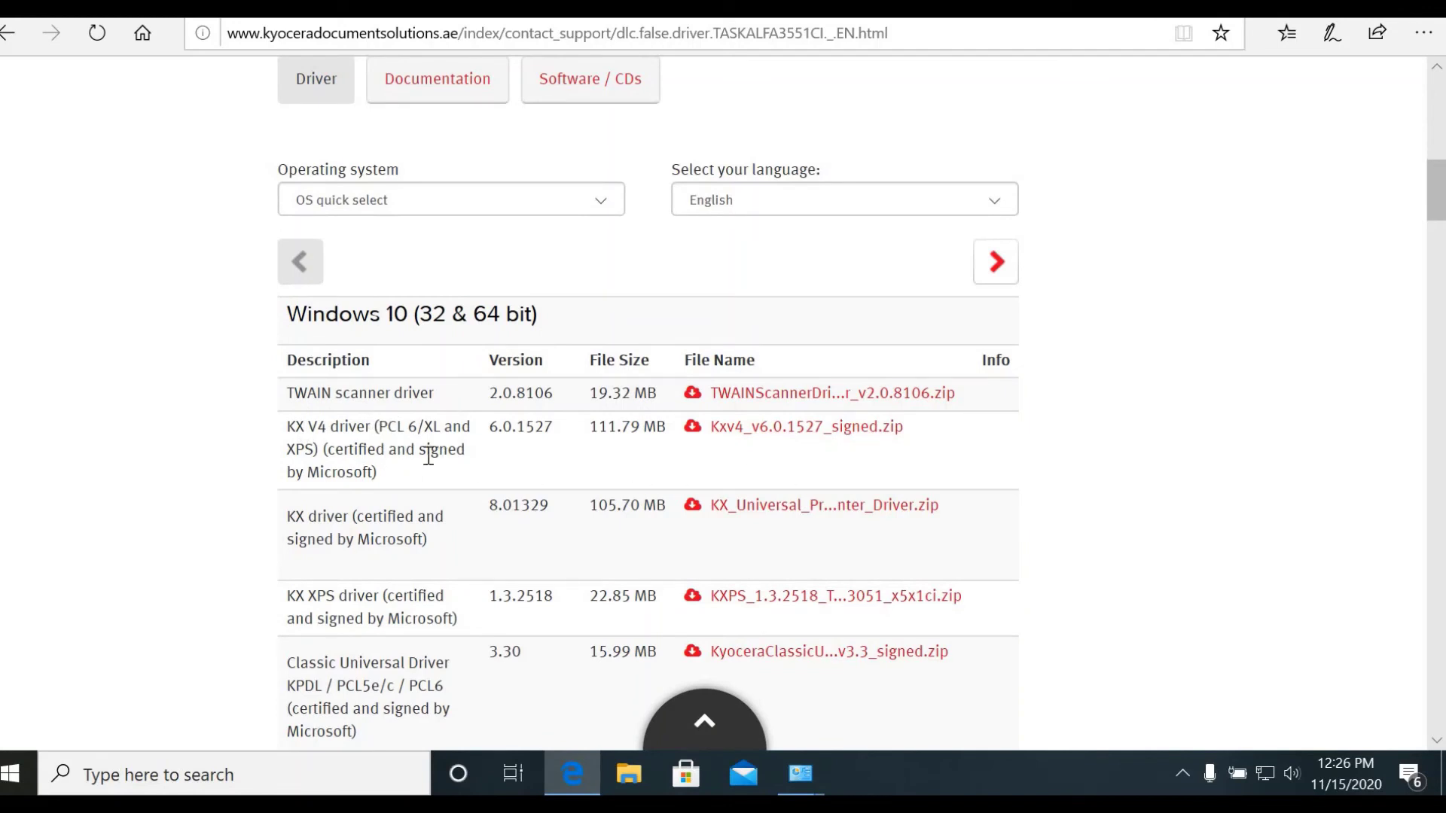
pyautogui.scroll(-1, 391, 407)
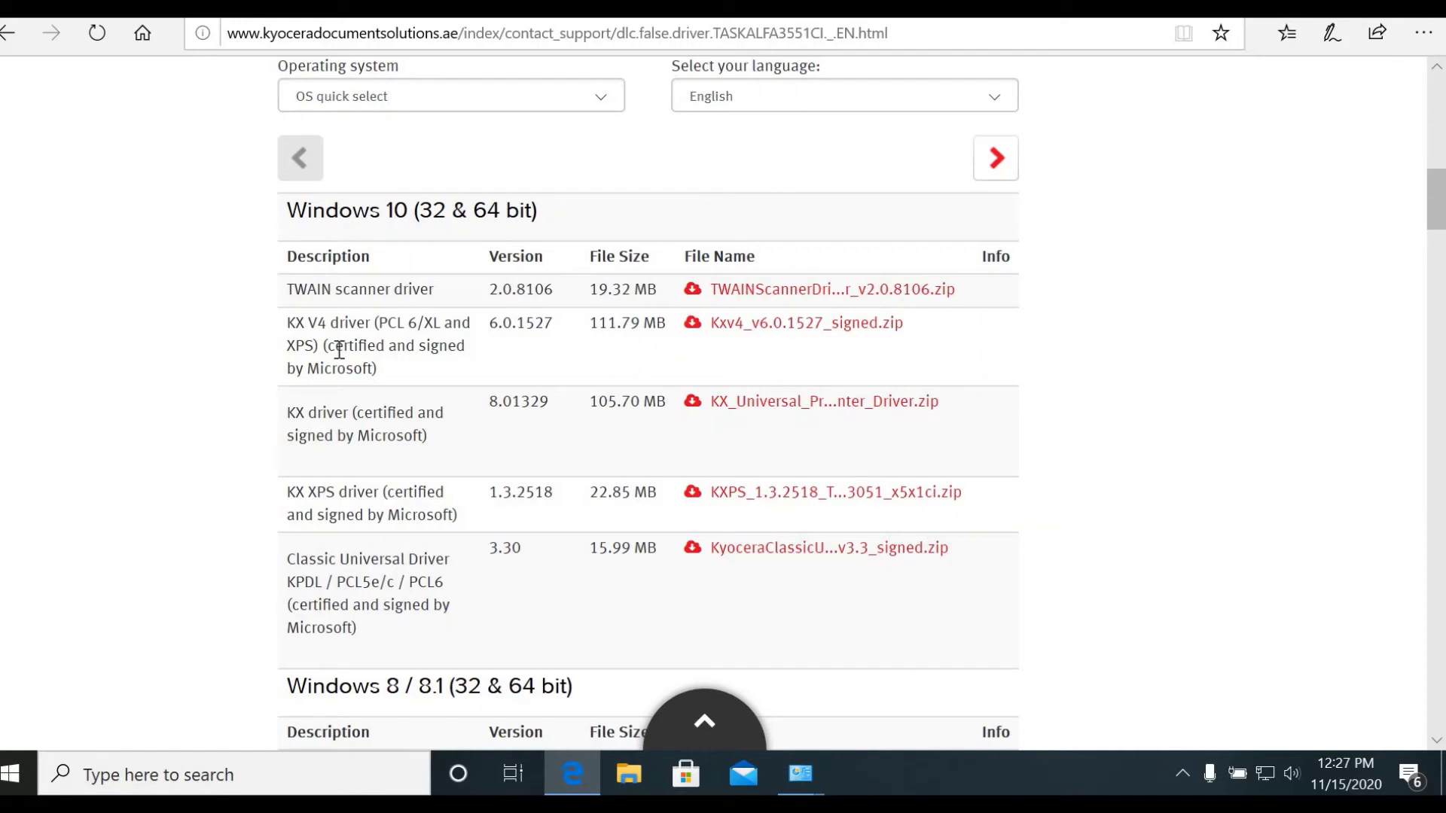
pyautogui.moveTo(336, 347)
pyautogui.mouseDown()
pyautogui.moveTo(464, 346)
pyautogui.moveTo(326, 348)
pyautogui.mouseUp()
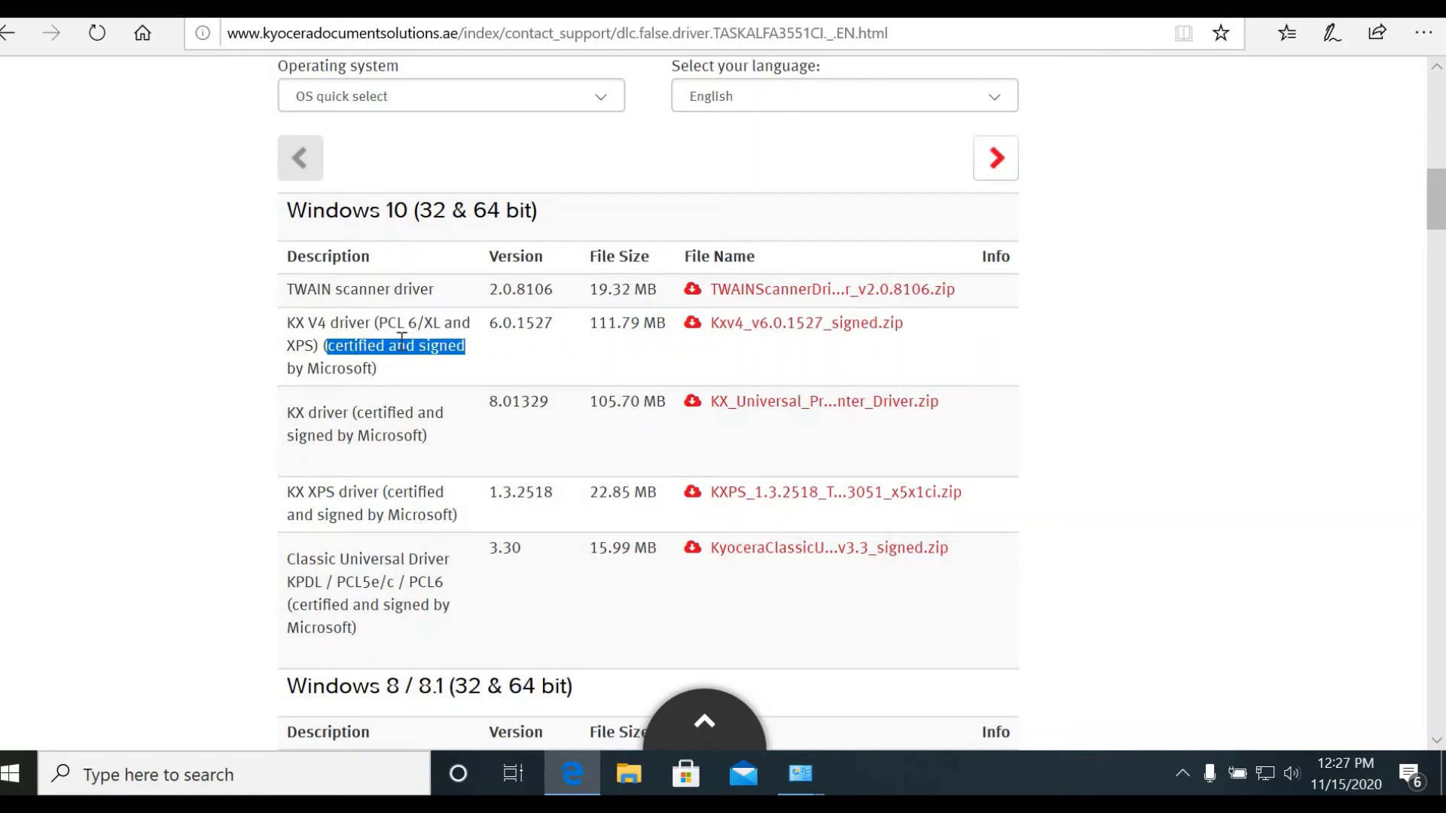
pyautogui.click(410, 320)
pyautogui.doubleClick(410, 320)
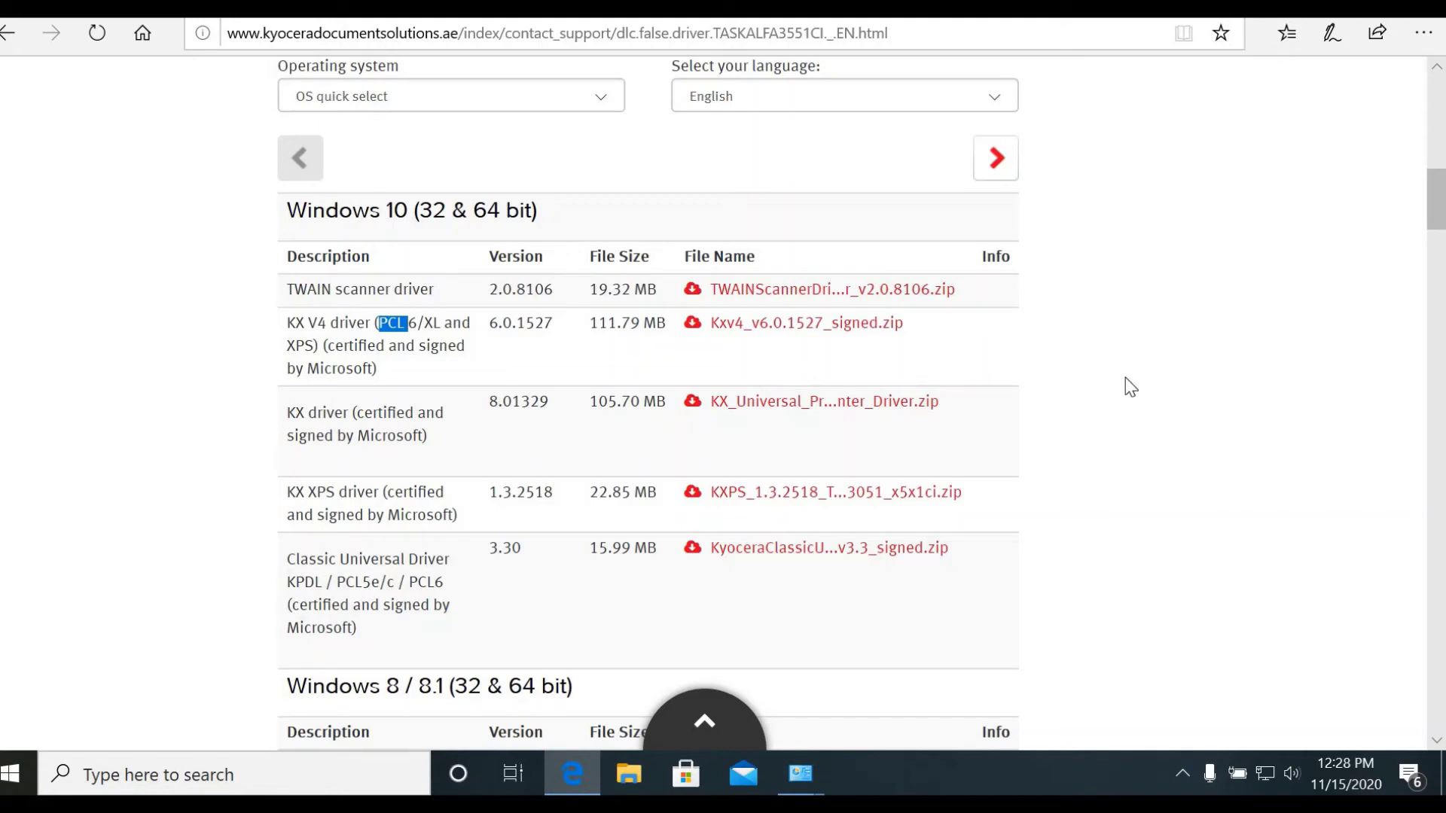
pyautogui.click(844, 323)
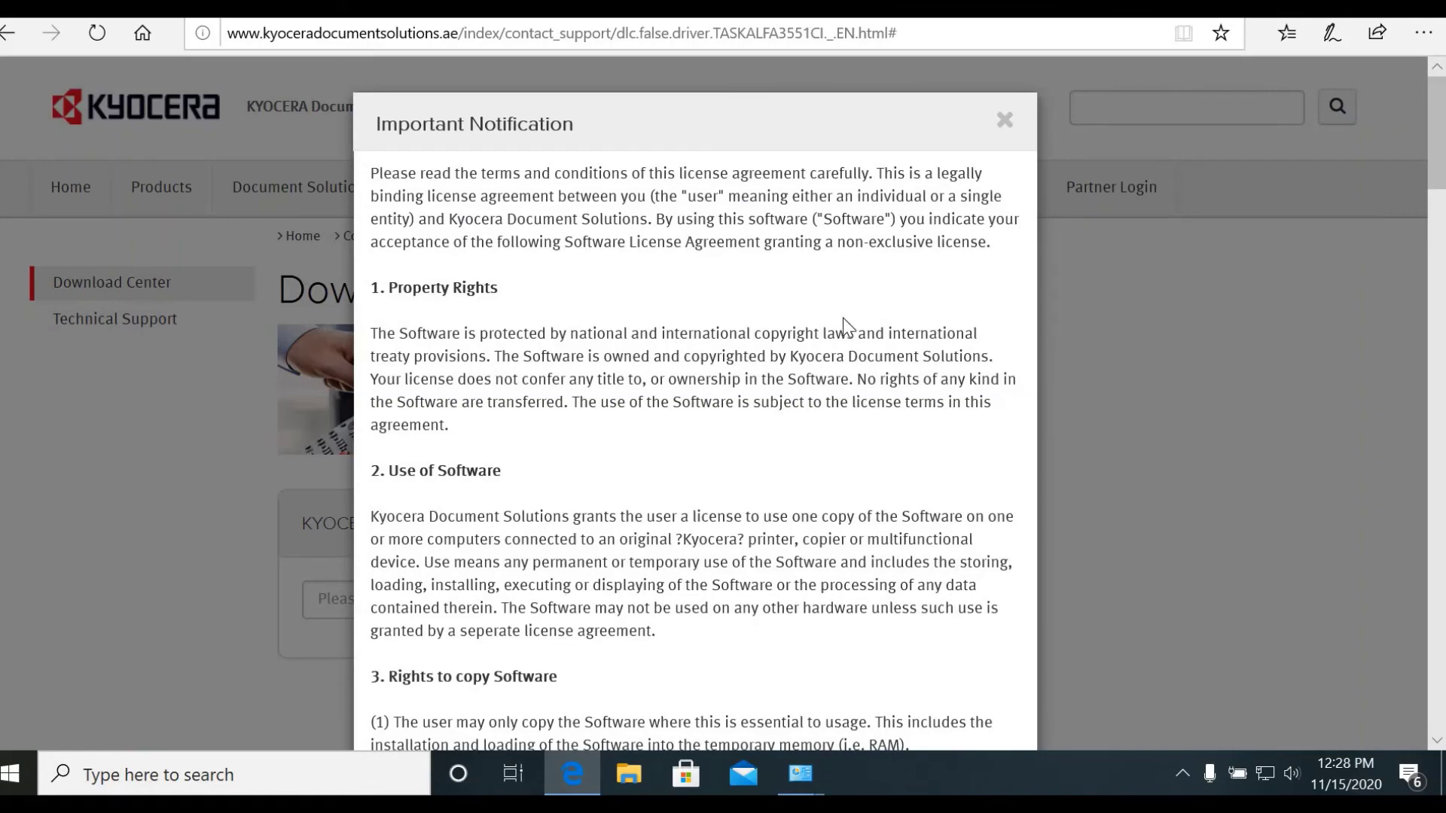
pyautogui.scroll(-5, 843, 318)
pyautogui.scroll(4, 866, 286)
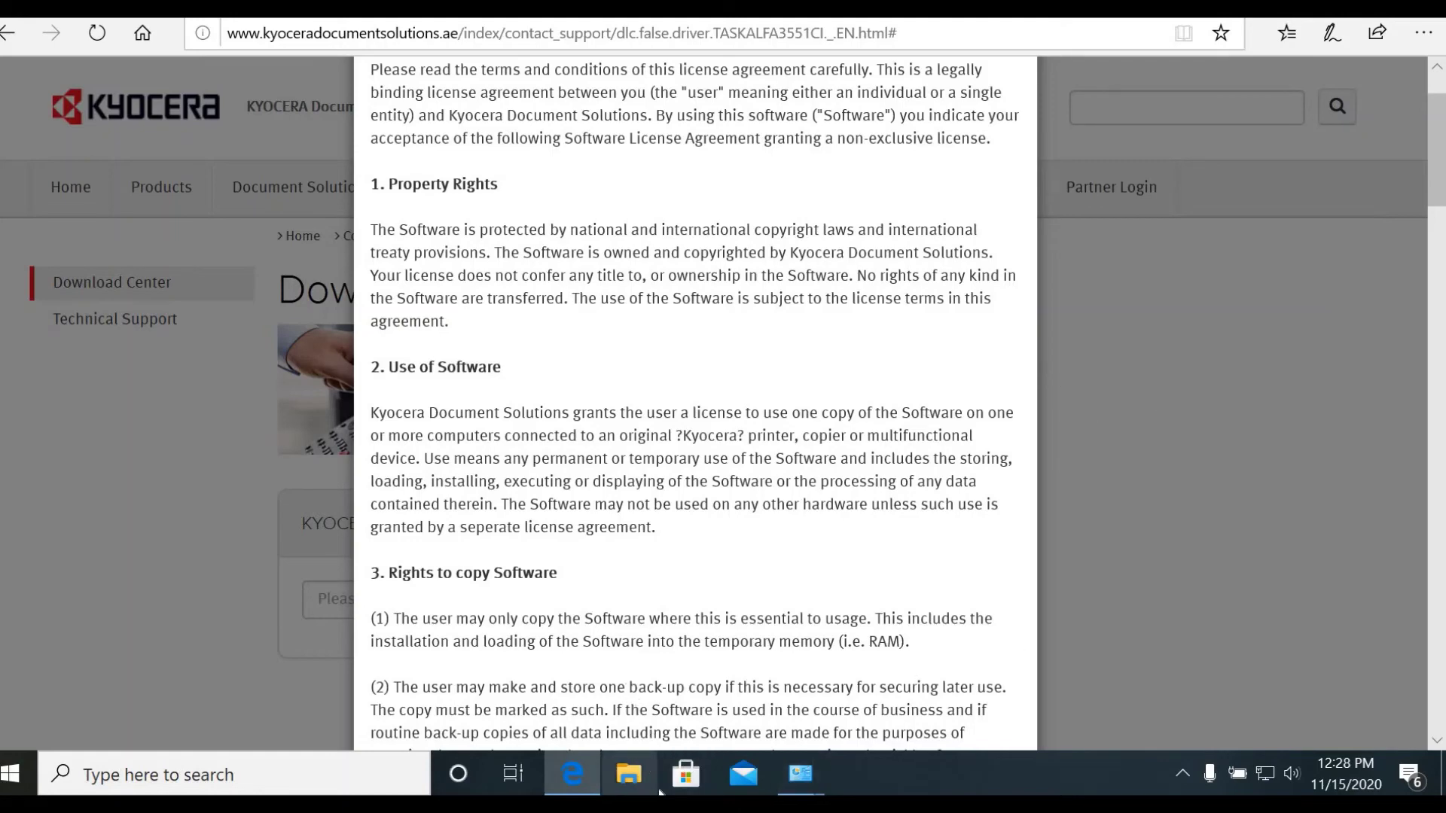
# - Switch to File Explorer and open the en folder inside Kxv4Driver in Downloads
pyautogui.click(630, 773)
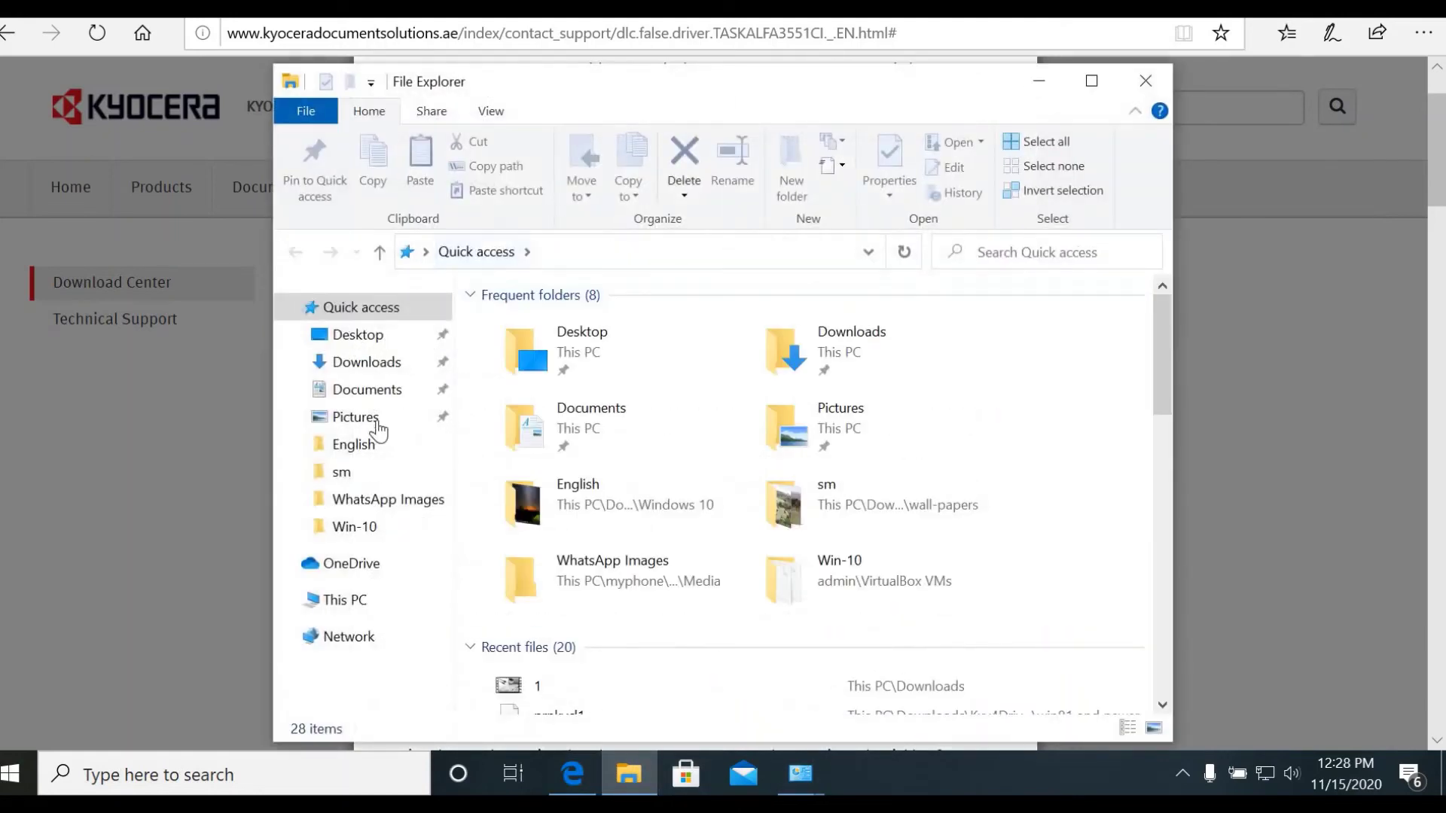
pyautogui.click(376, 362)
pyautogui.doubleClick(535, 381)
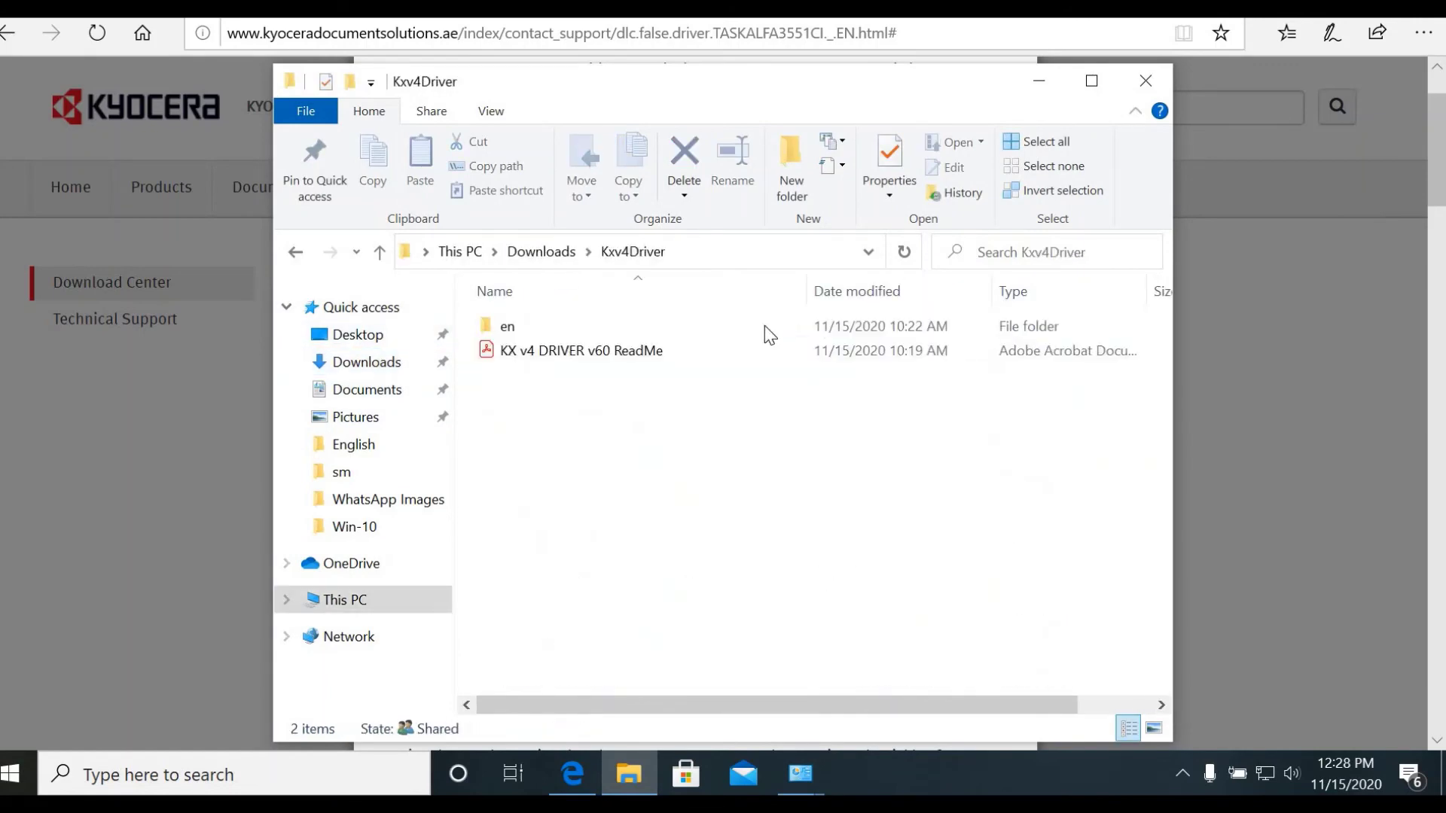
pyautogui.click(517, 333)
pyautogui.doubleClick(516, 332)
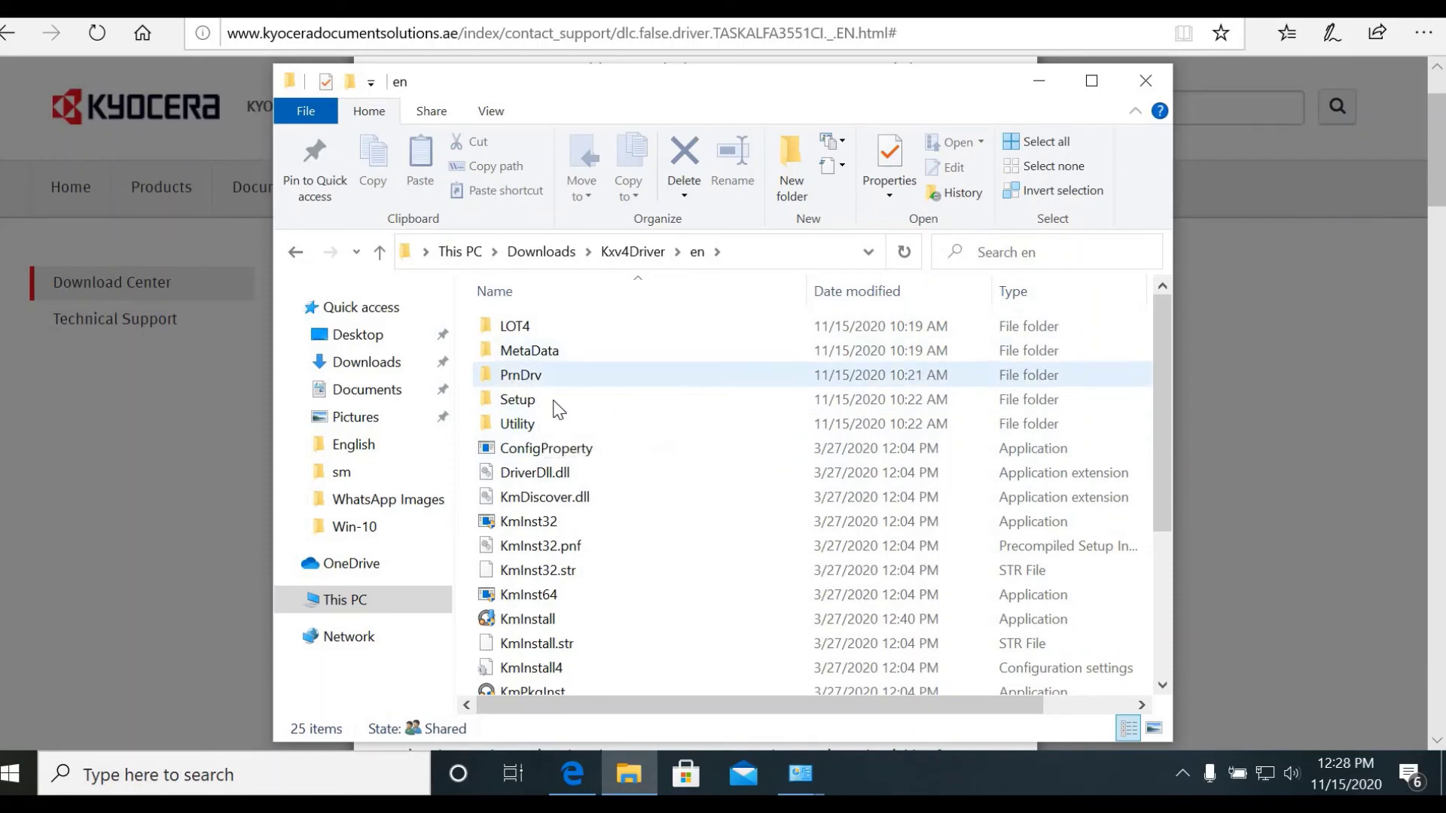
# - Go through PrnDrv, PCL Driver and 64bit to the "win81 and newer" folder and look through its driver files
pyautogui.click(540, 376)
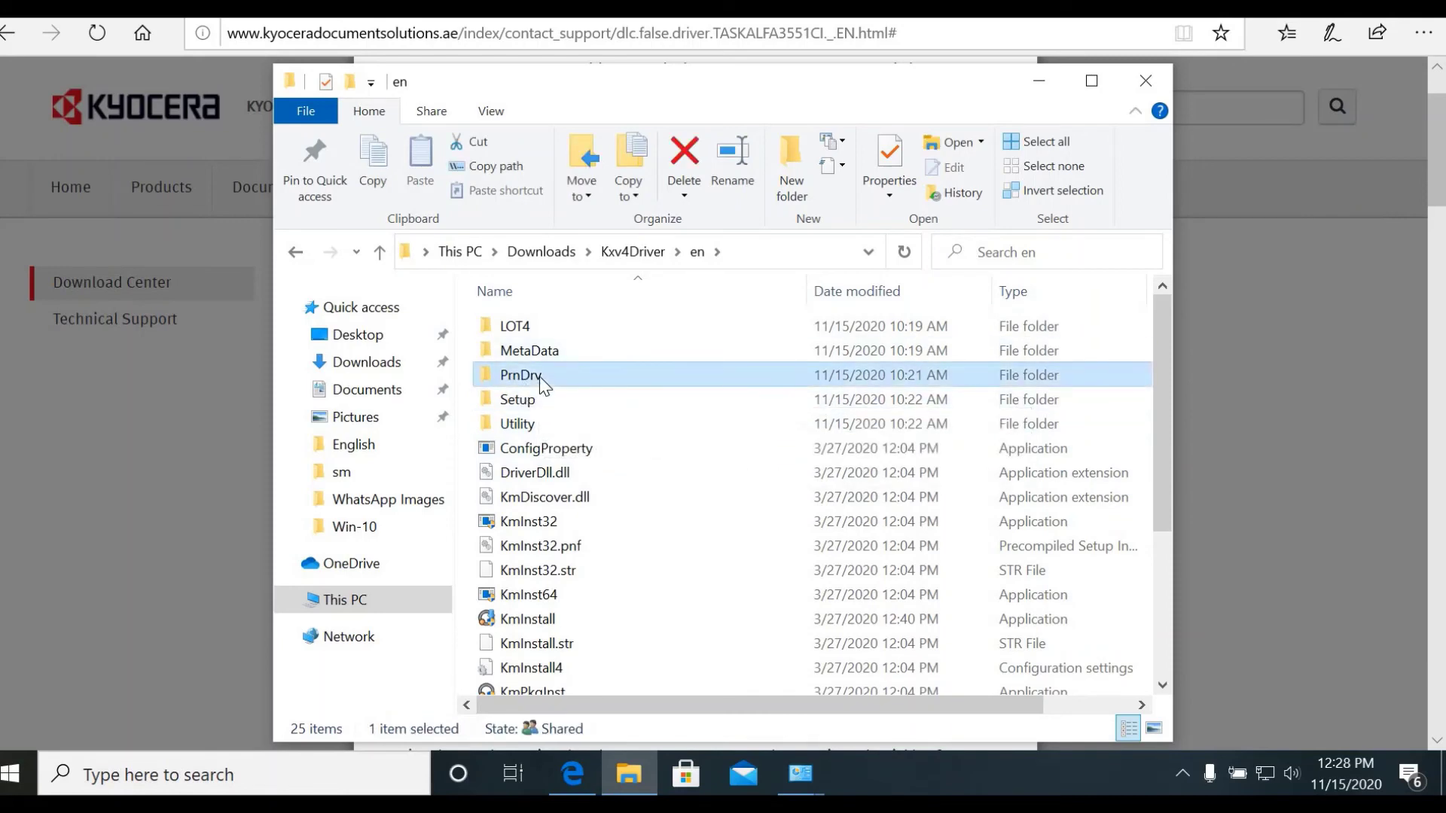
pyautogui.doubleClick(535, 377)
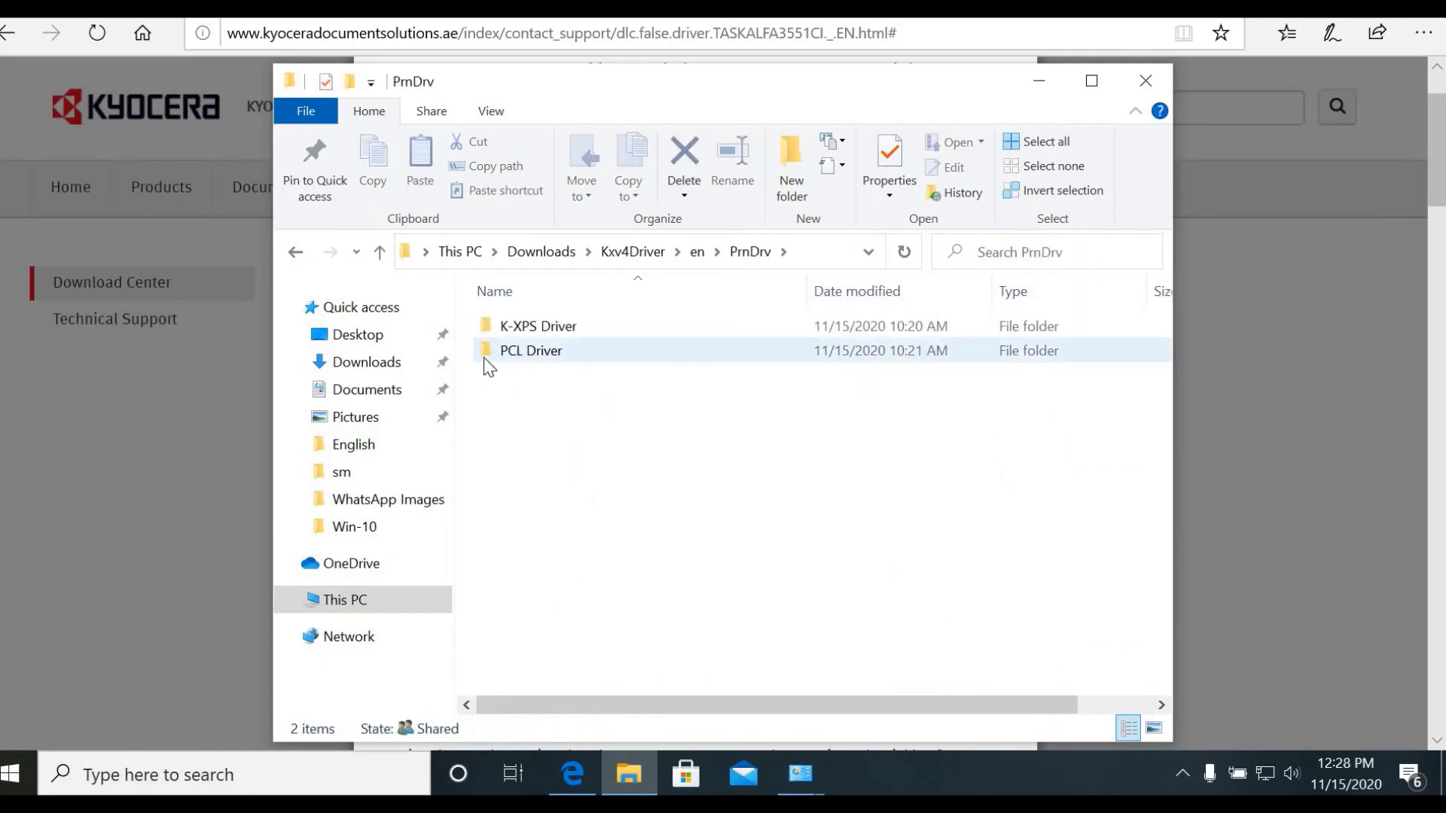
pyautogui.doubleClick(530, 352)
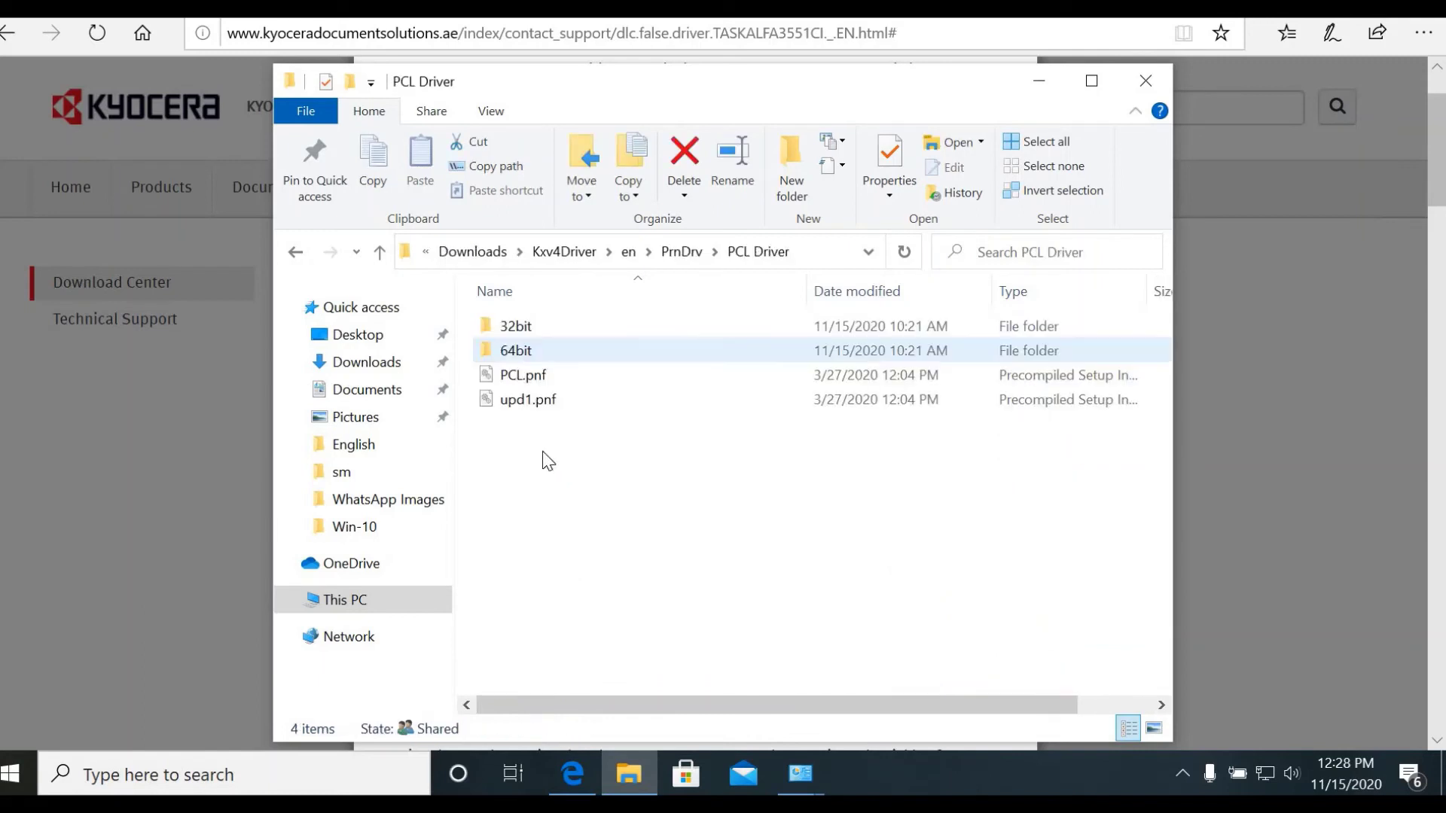
pyautogui.doubleClick(518, 351)
pyautogui.doubleClick(564, 343)
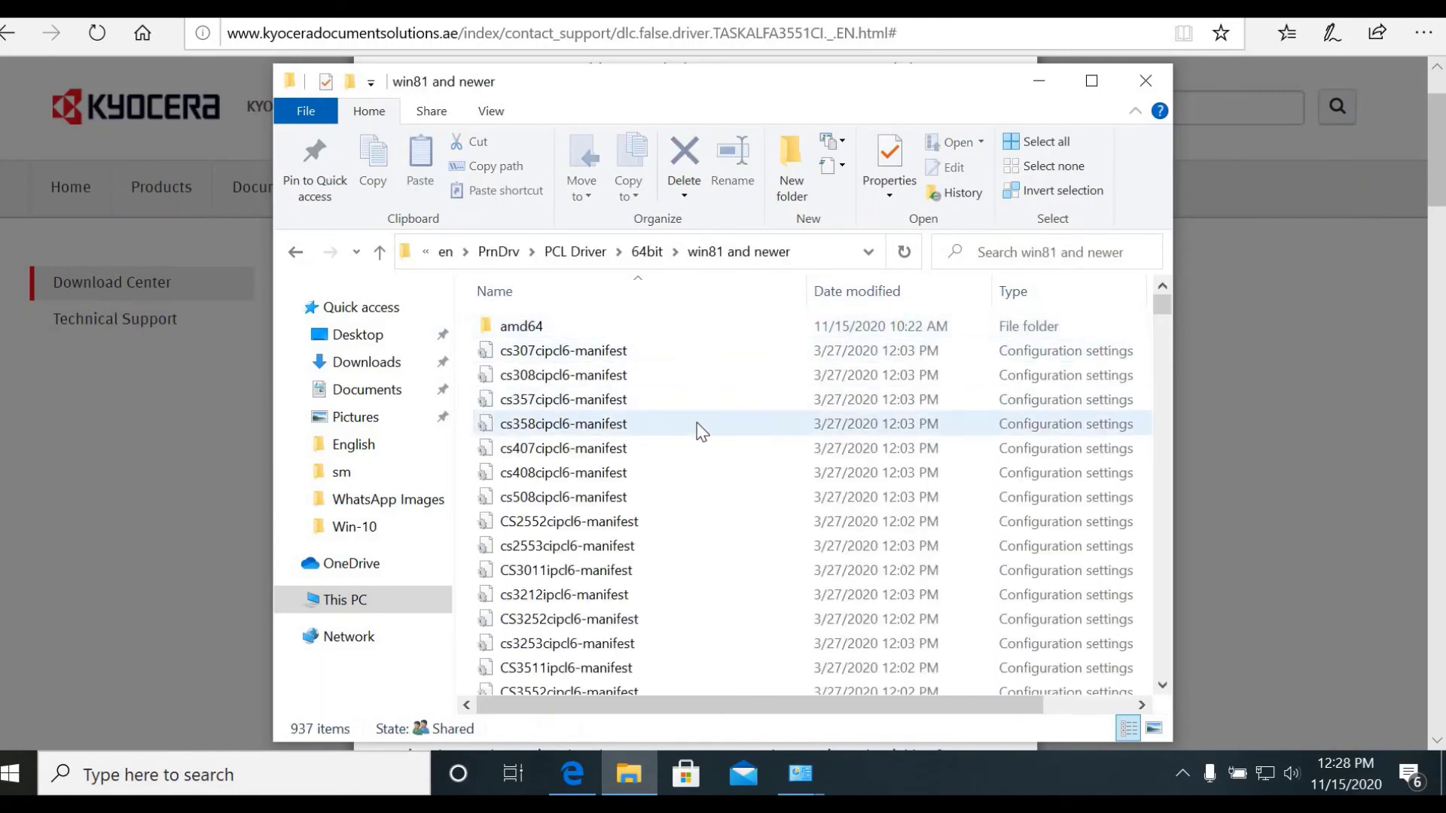
pyautogui.scroll(-5, 702, 433)
pyautogui.scroll(-5, 702, 517)
pyautogui.scroll(10, 704, 521)
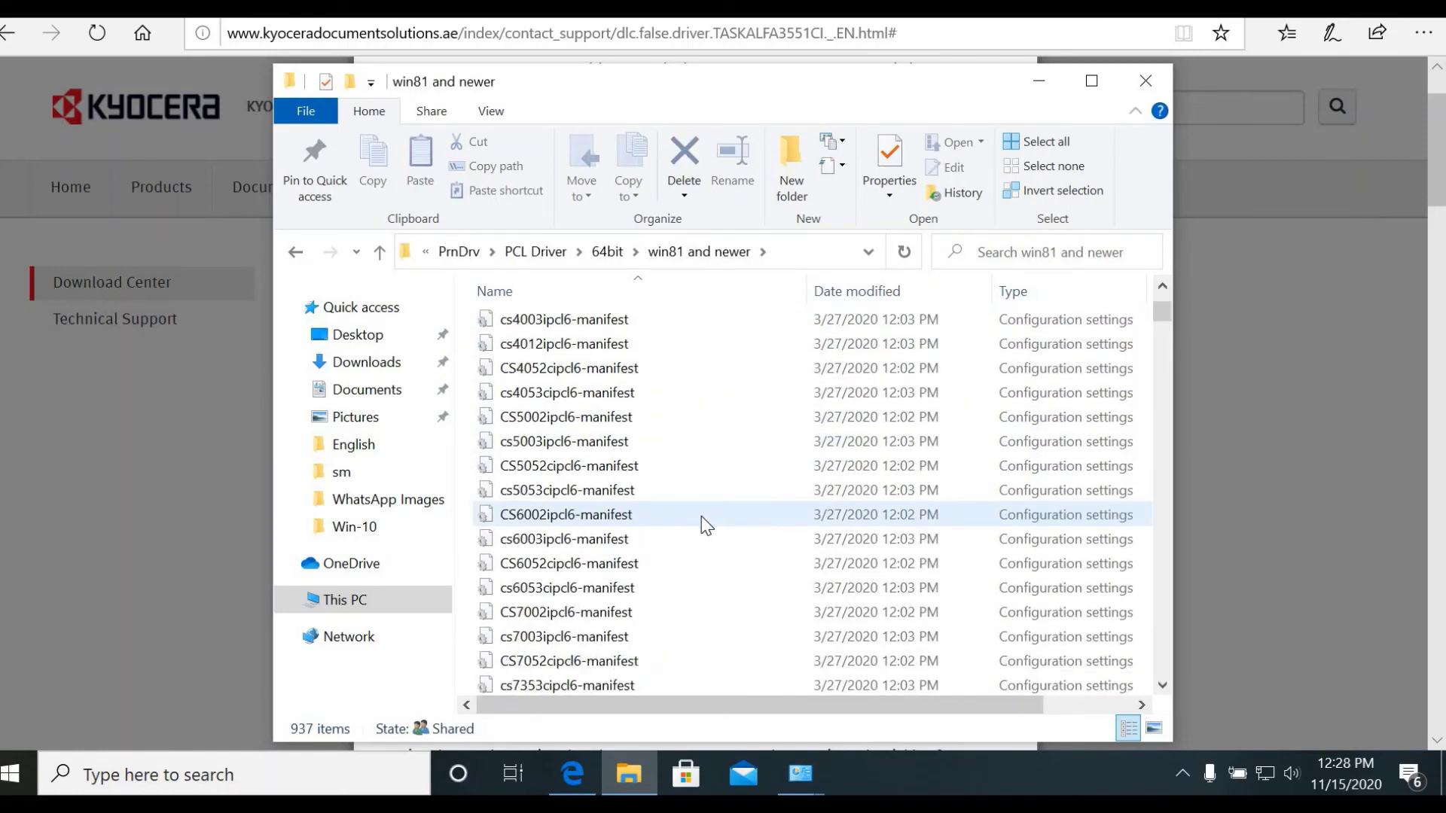
pyautogui.click(792, 251)
# - Switch back to the Add Printer wizard, choose to install the driver from disk and open the browser for its location
pyautogui.moveTo(800, 773)
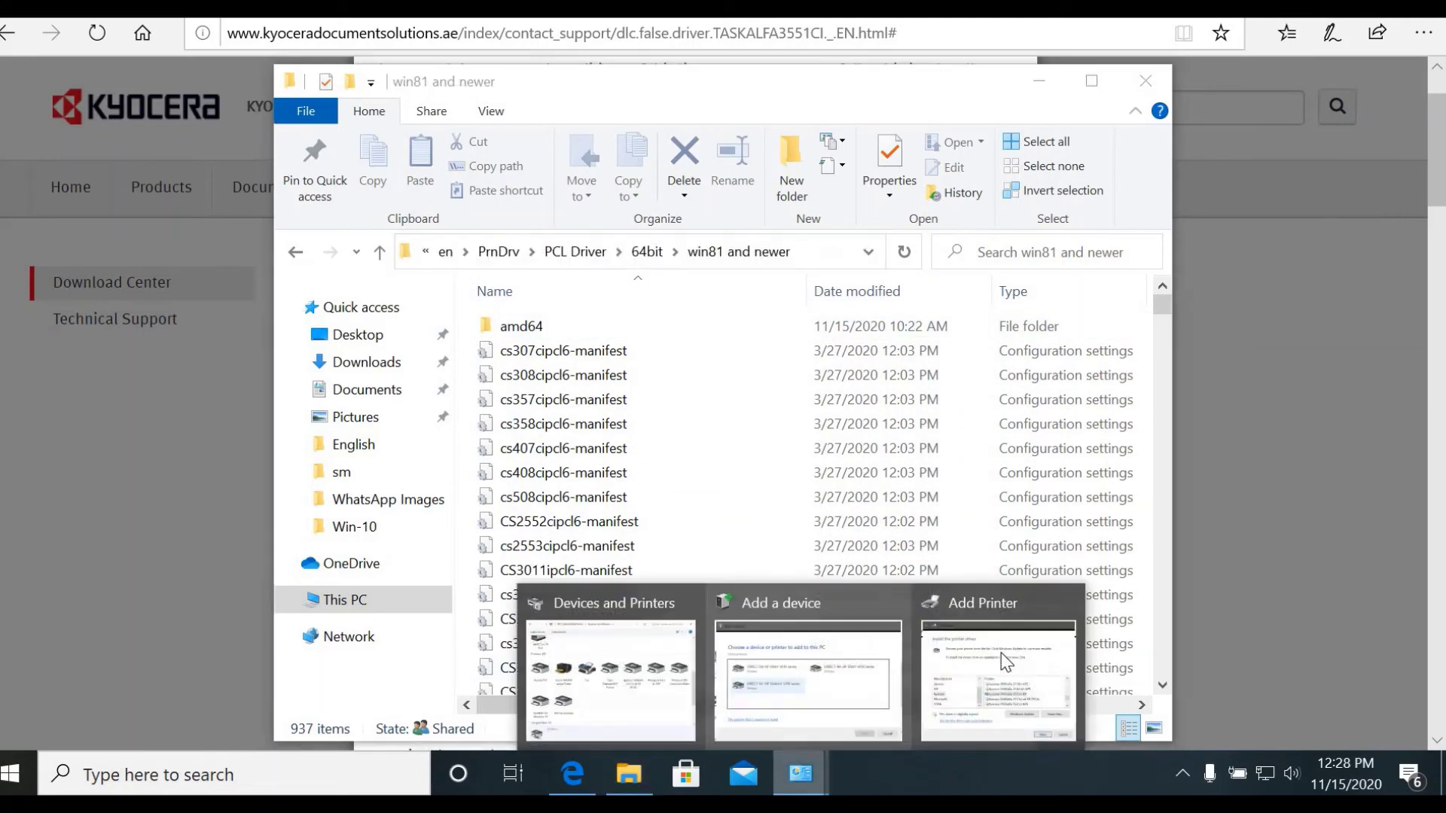
pyautogui.click(985, 625)
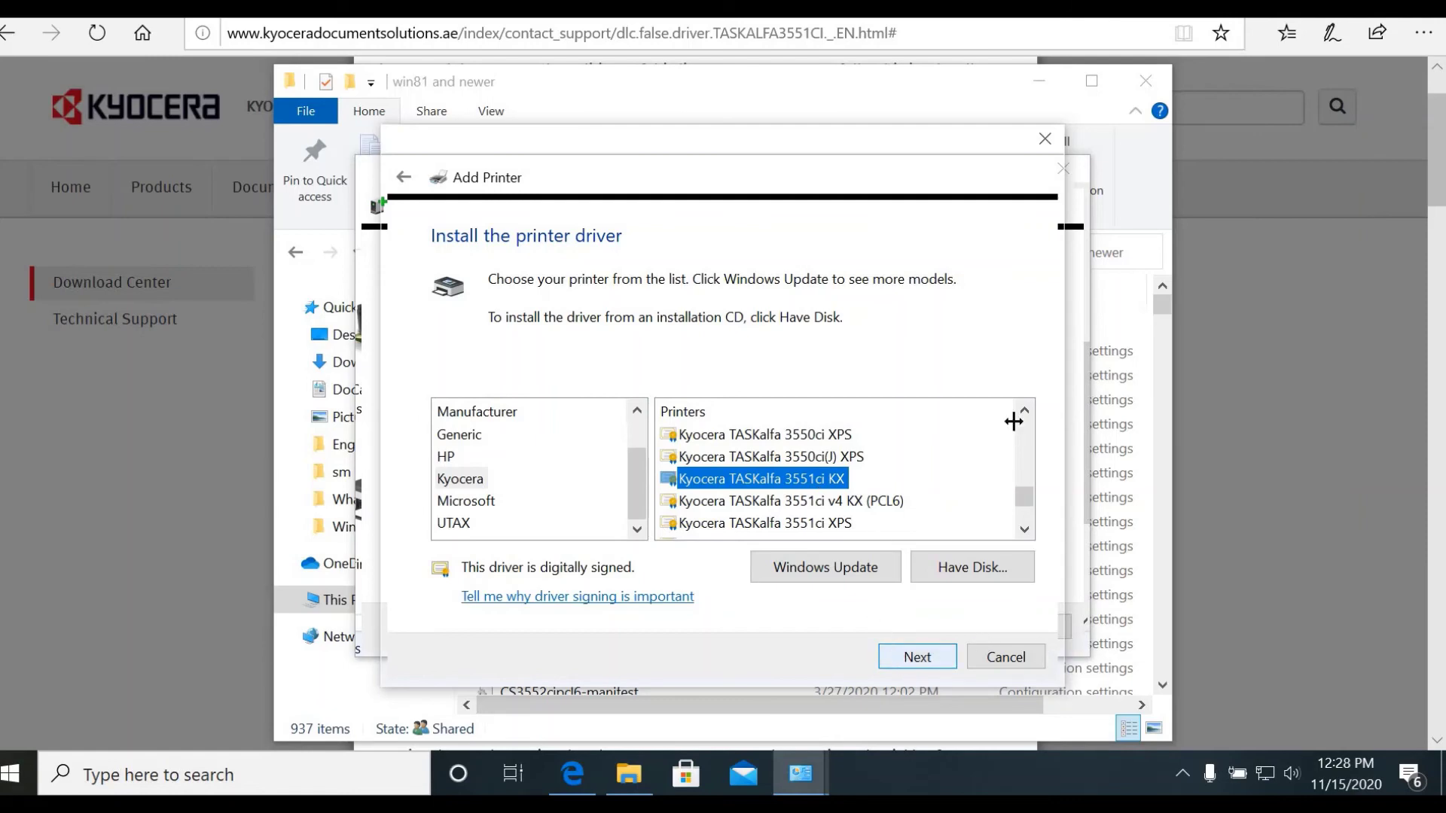
pyautogui.click(951, 572)
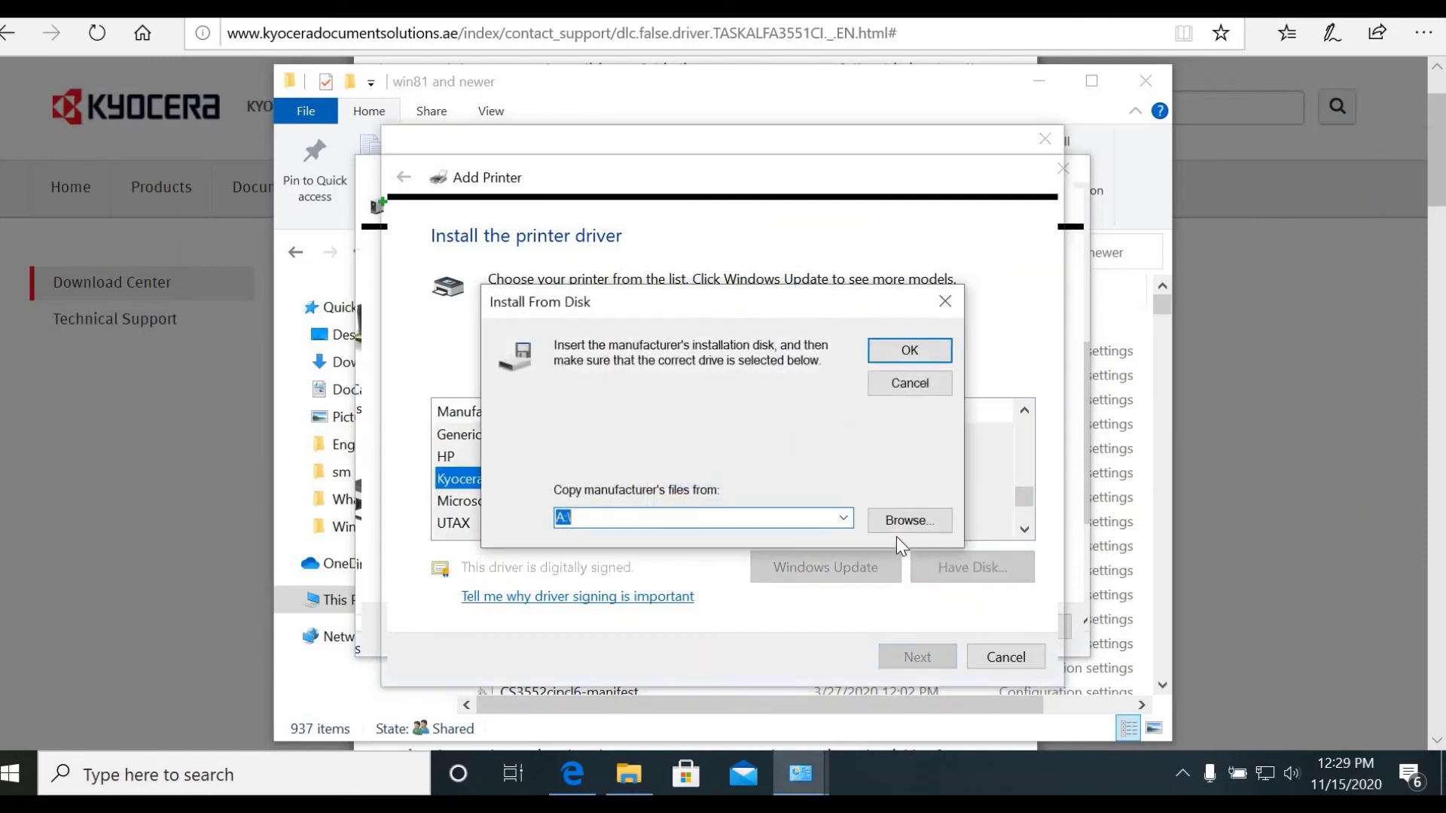
pyautogui.click(901, 517)
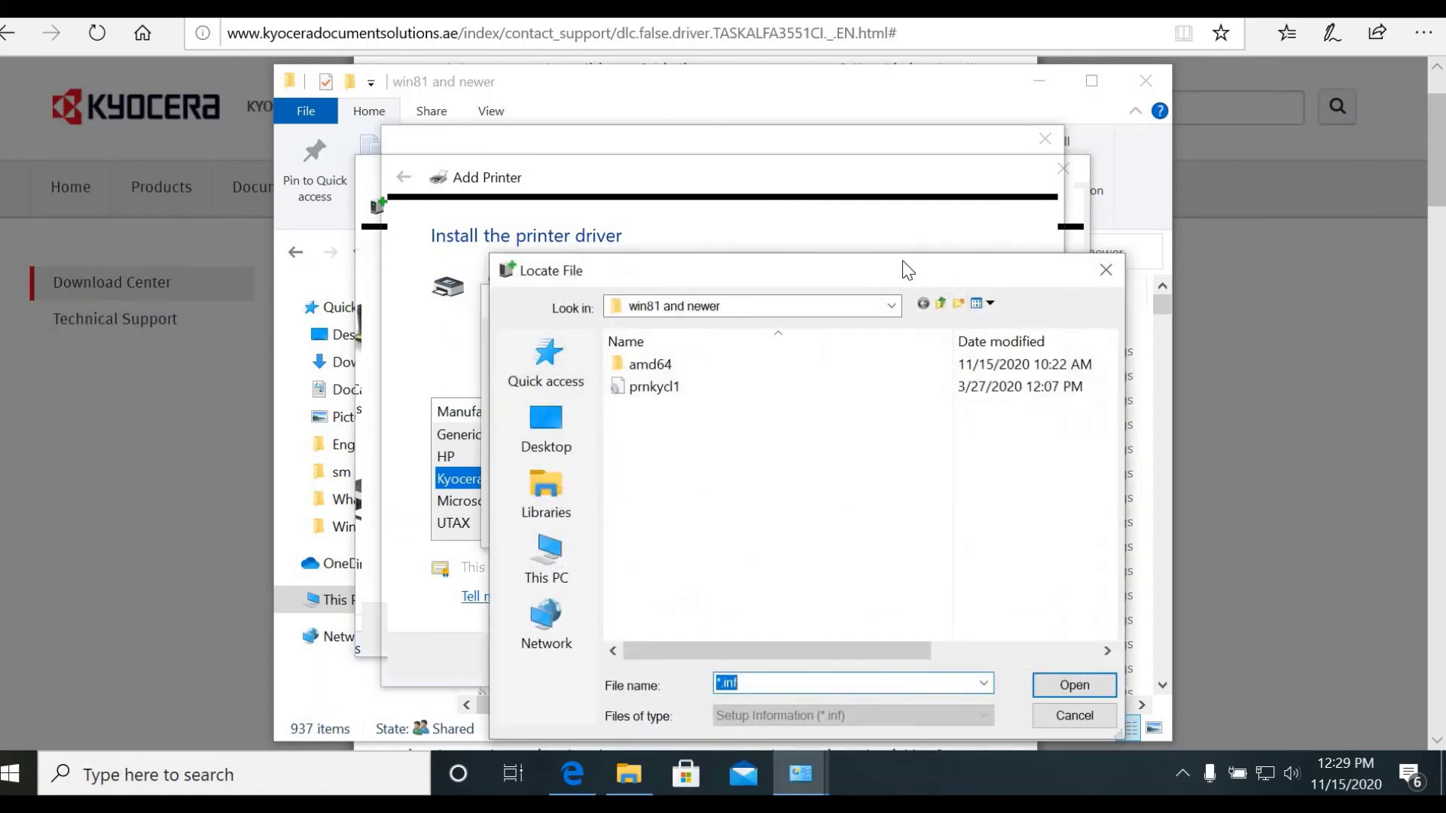
# - Load prnkycl1.inf from Downloads\Kxv4Driver\en\PrnDrv\PCL Driver\64bit\win81 and newer as the driver source
pyautogui.click(552, 441)
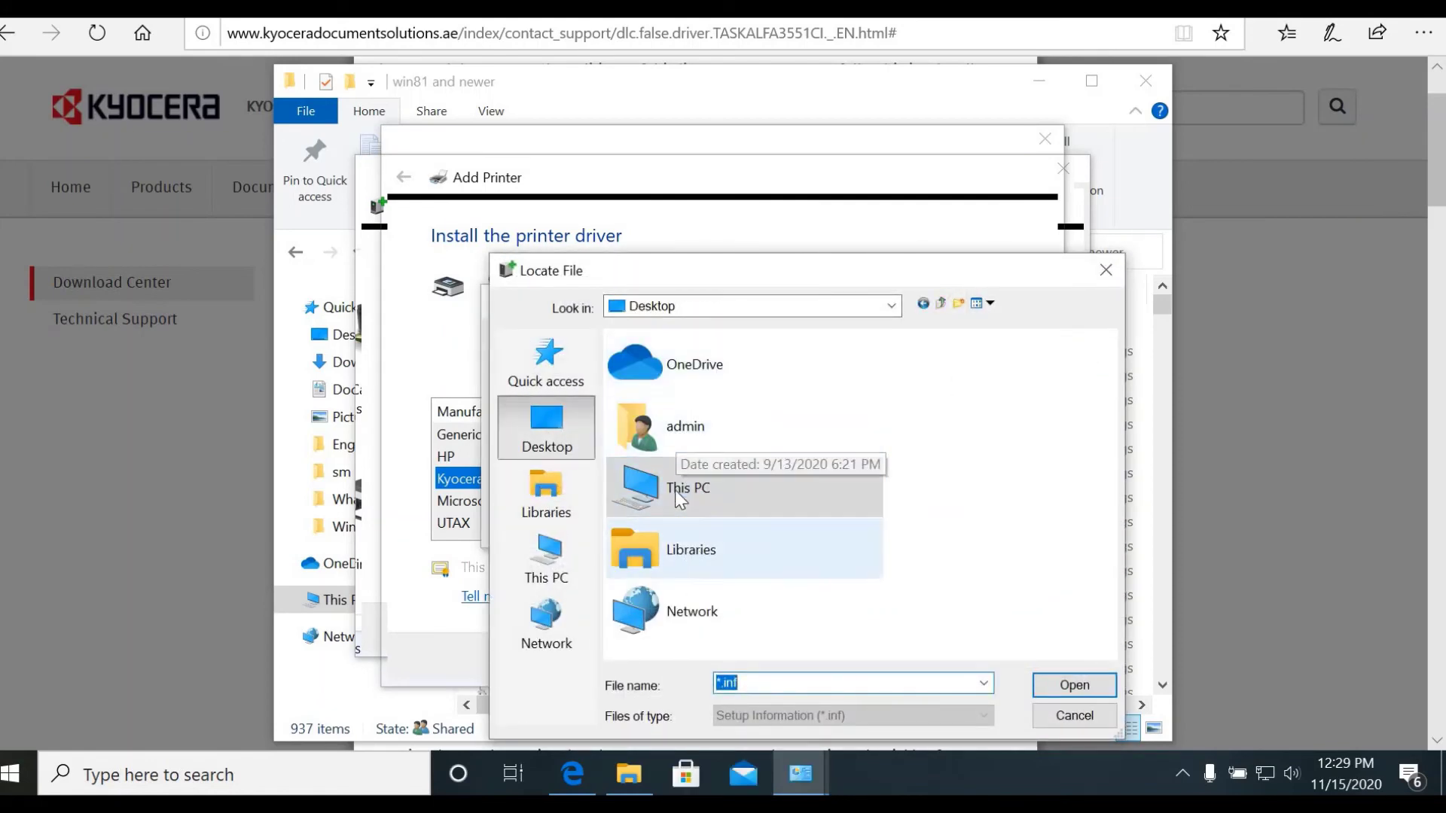
pyautogui.doubleClick(677, 491)
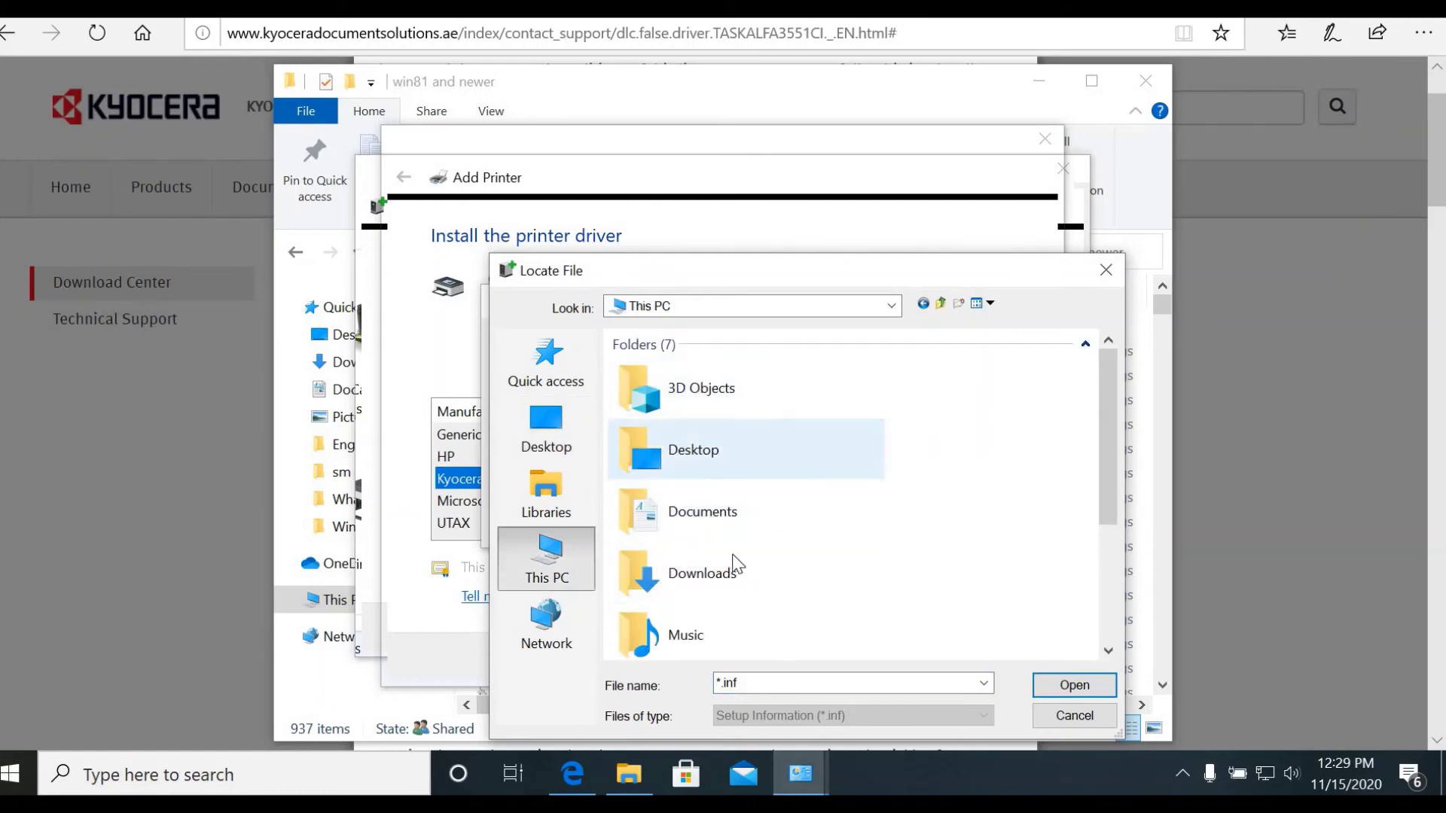
pyautogui.doubleClick(717, 577)
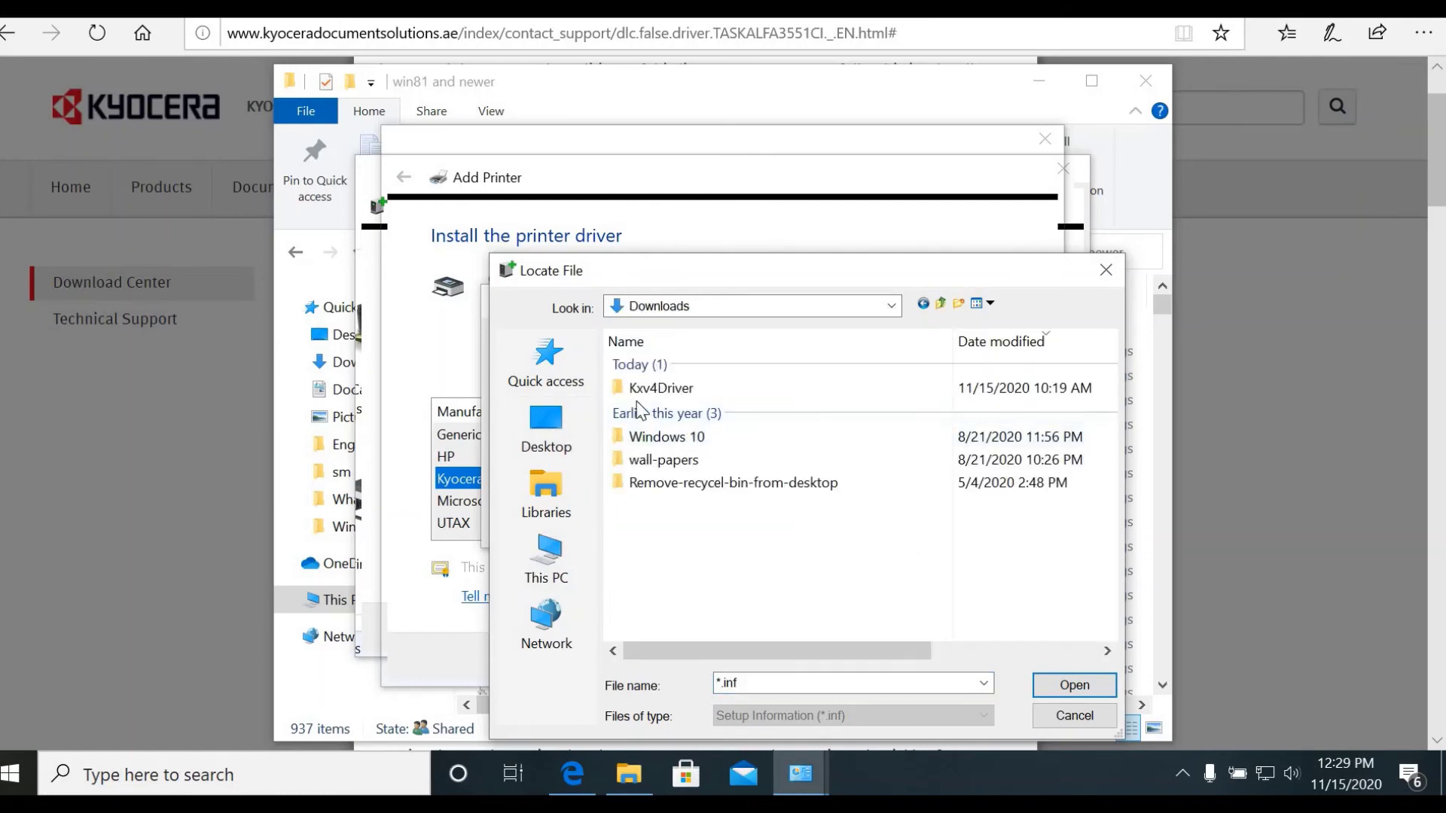
pyautogui.doubleClick(662, 387)
pyautogui.doubleClick(645, 371)
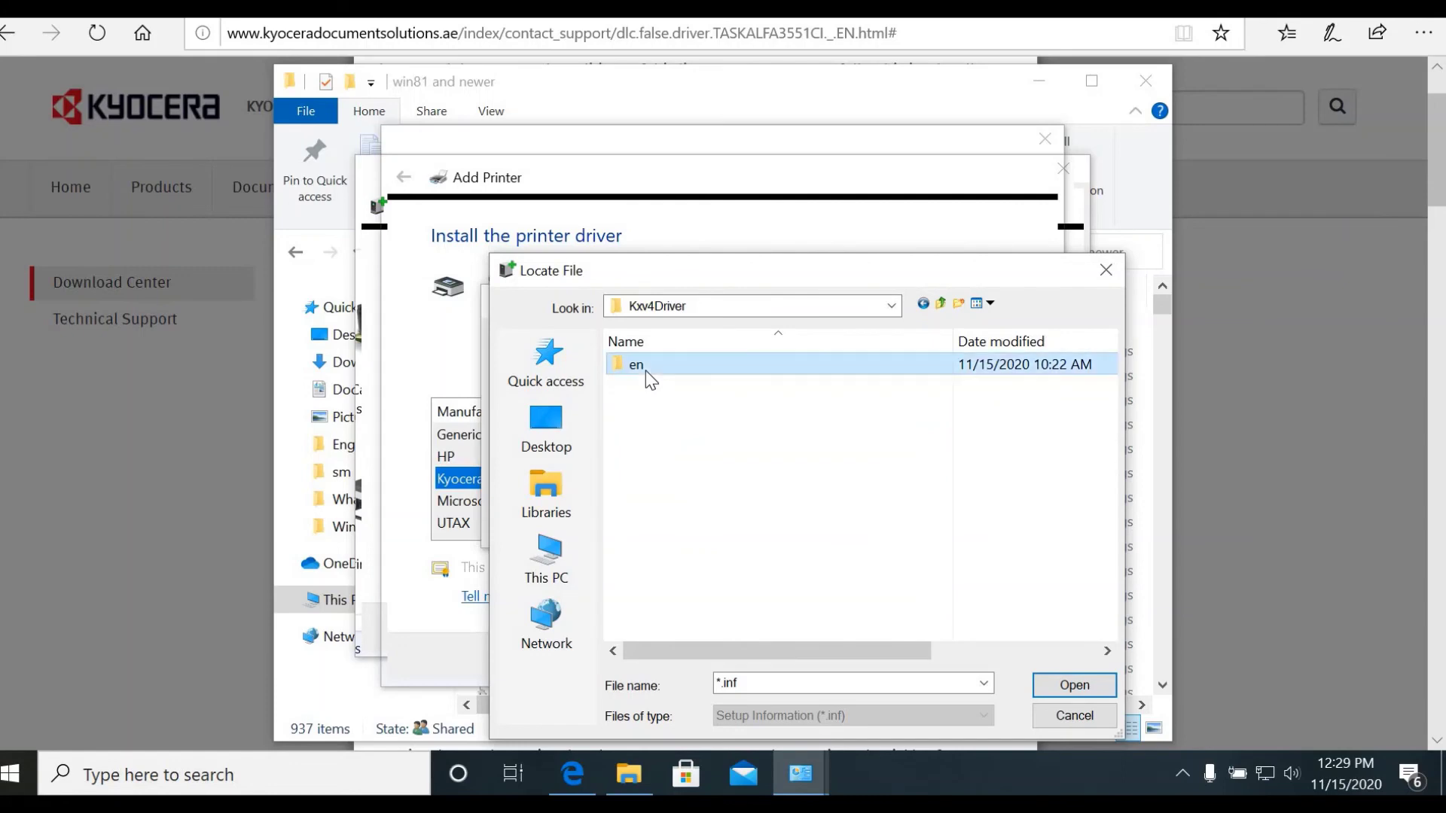
pyautogui.doubleClick(652, 411)
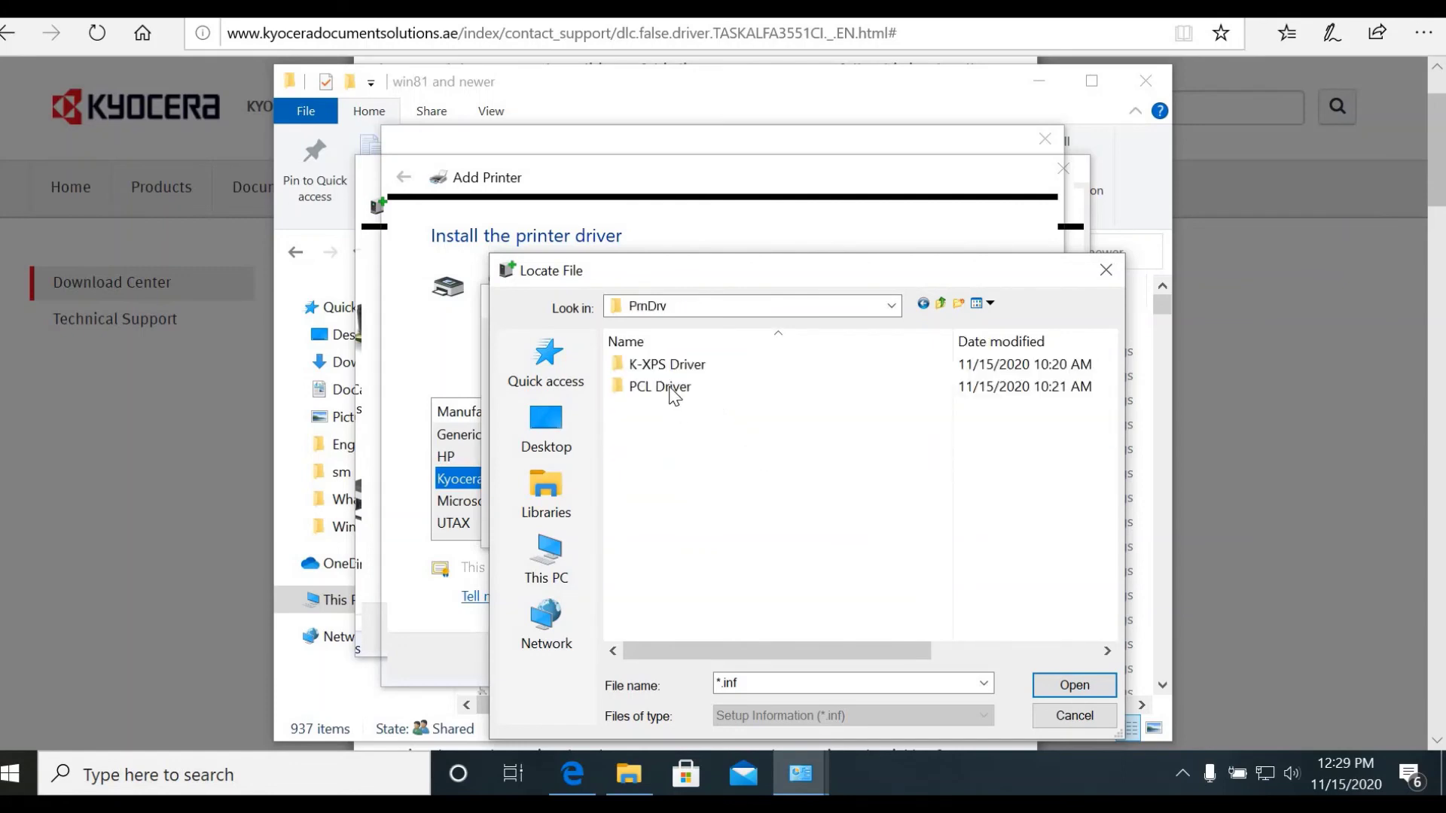
pyautogui.doubleClick(671, 388)
pyautogui.doubleClick(648, 388)
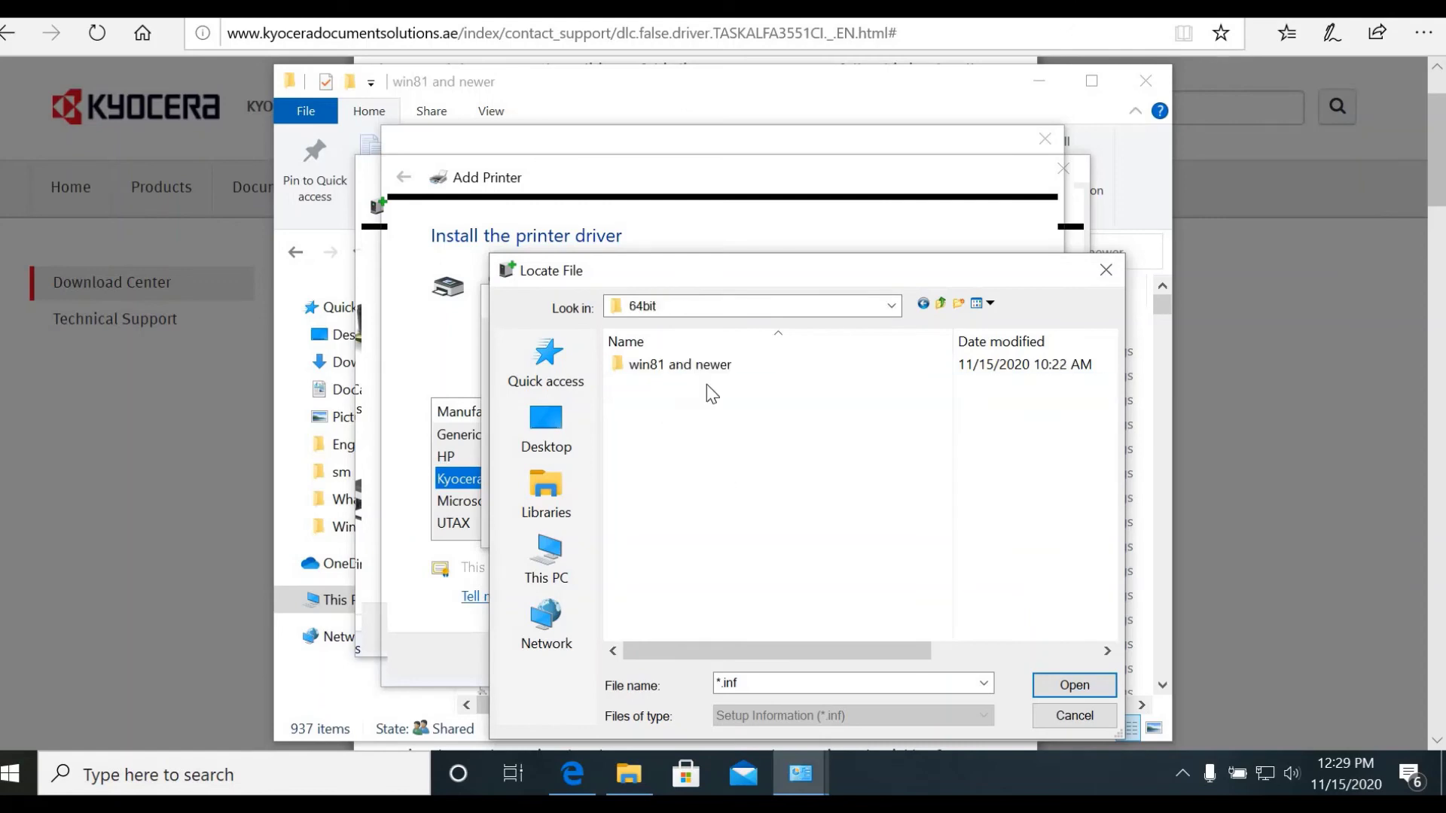
pyautogui.doubleClick(703, 369)
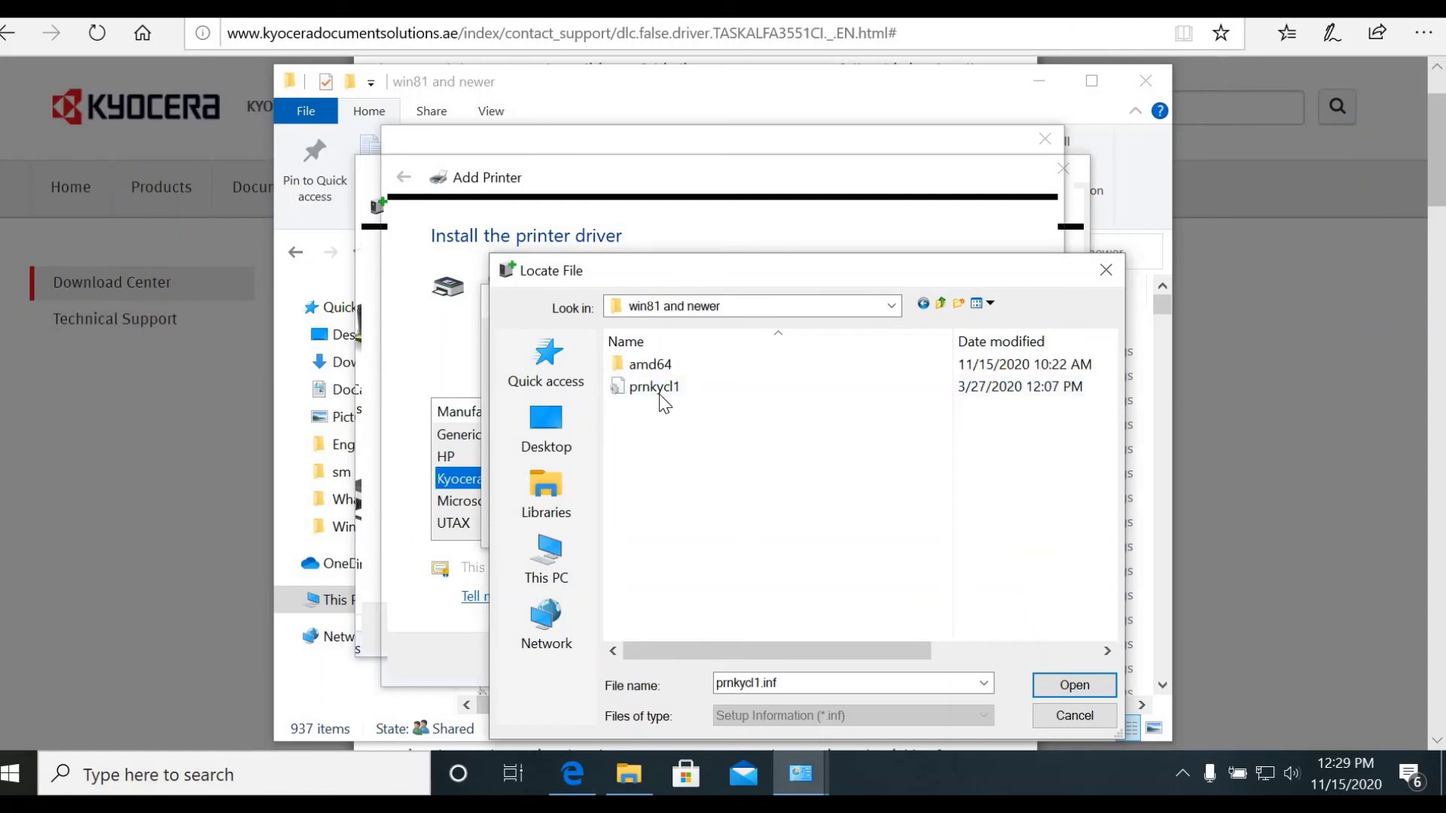
pyautogui.click(1057, 684)
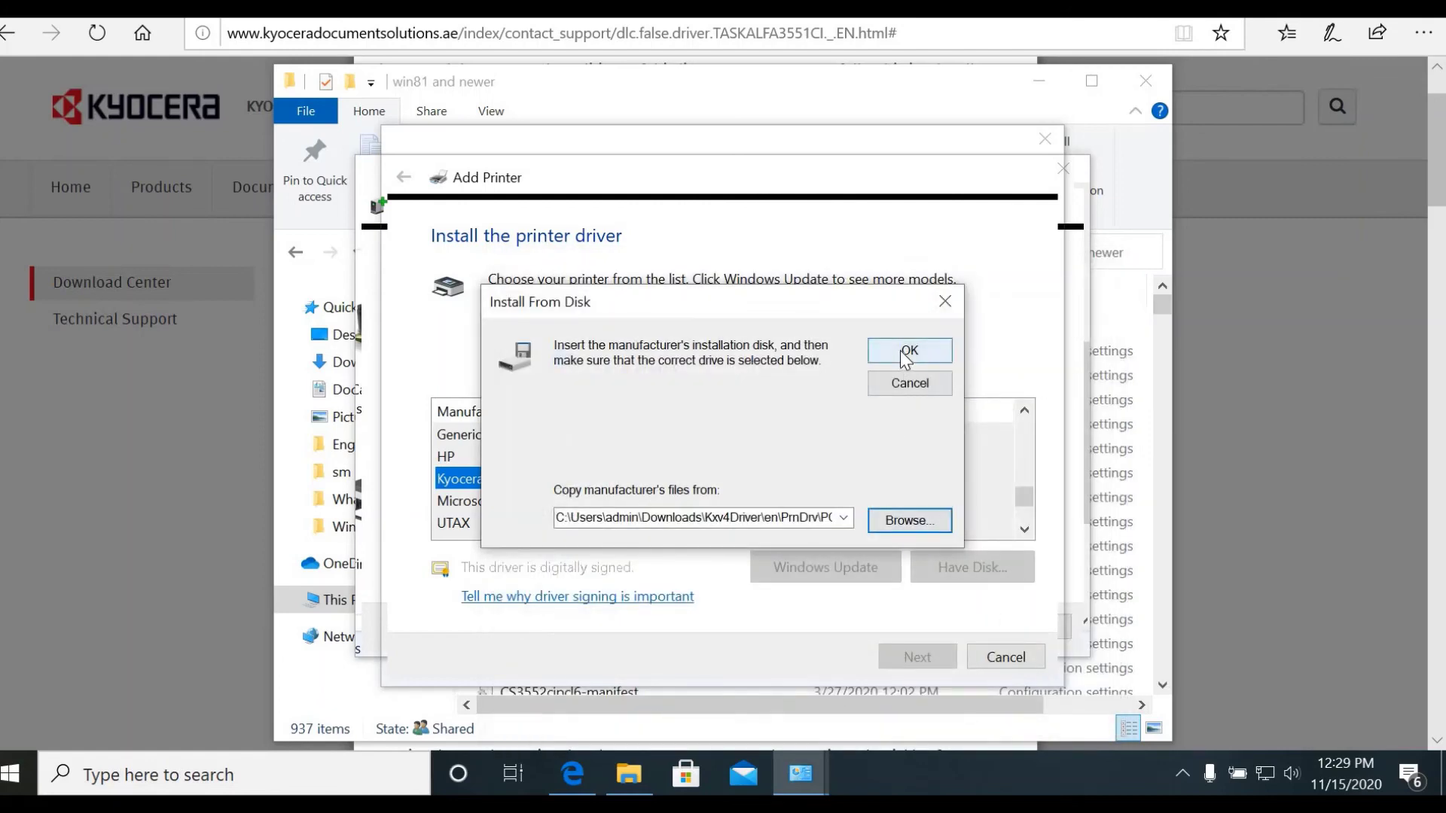
pyautogui.click(909, 354)
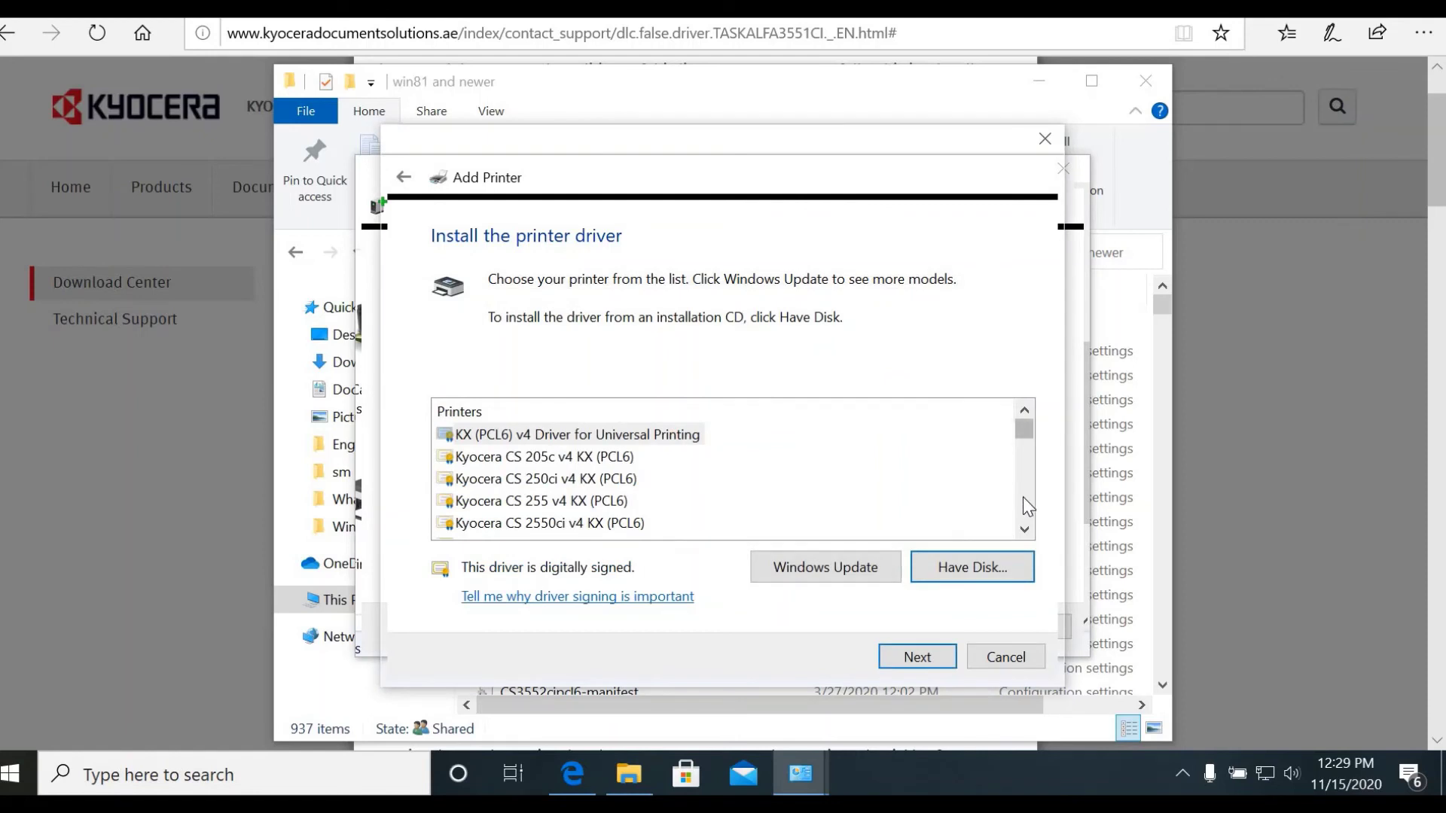
# - Select the Kyocera TASKalfa 3551ci v4 KX (PCL6) driver among the loaded printers
pyautogui.click(1023, 503)
pyautogui.moveTo(1022, 482); pyautogui.dragTo(1025, 513)
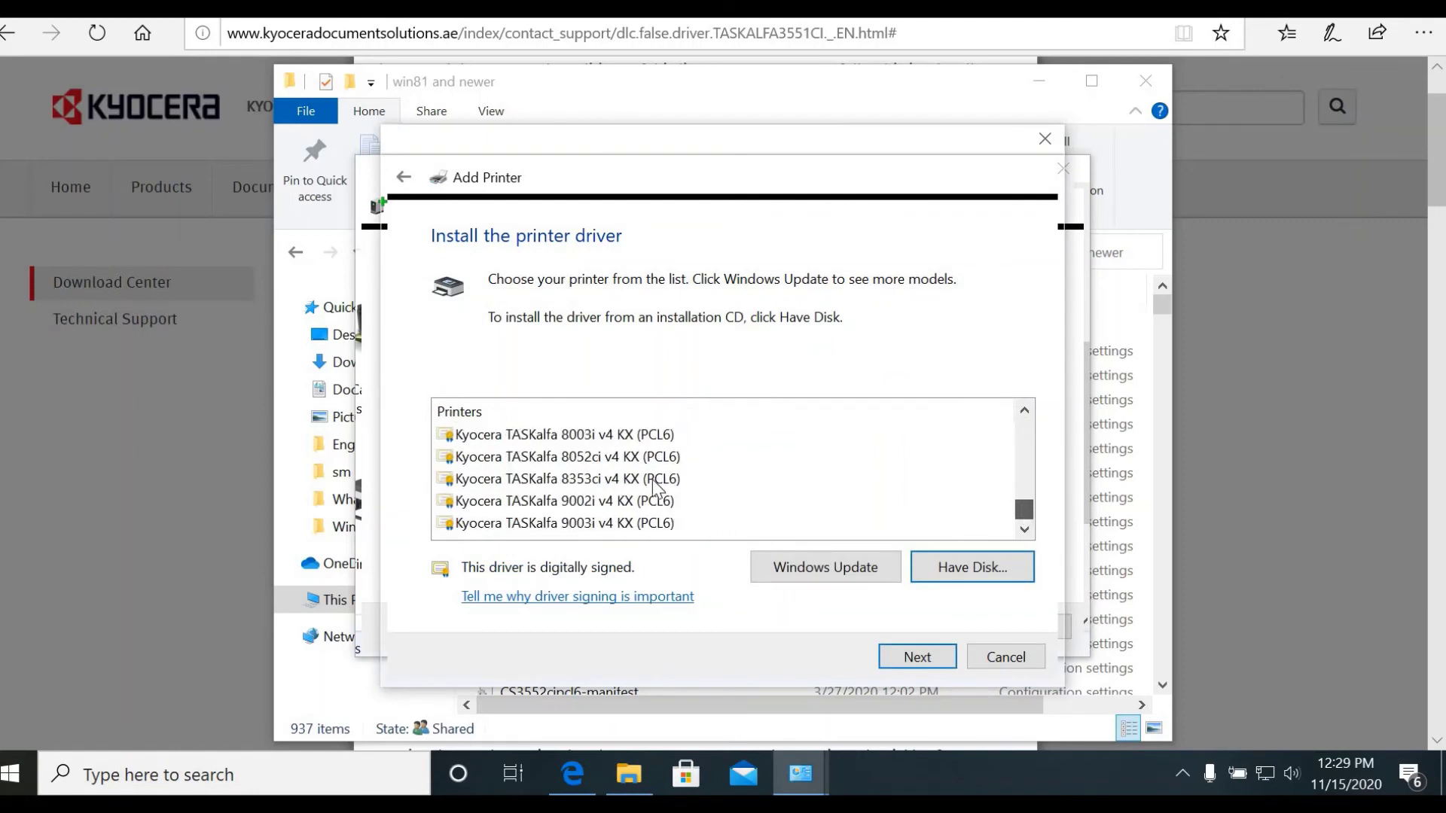
pyautogui.click(674, 491)
pyautogui.scroll(4, 689, 503)
pyautogui.scroll(10, 693, 505)
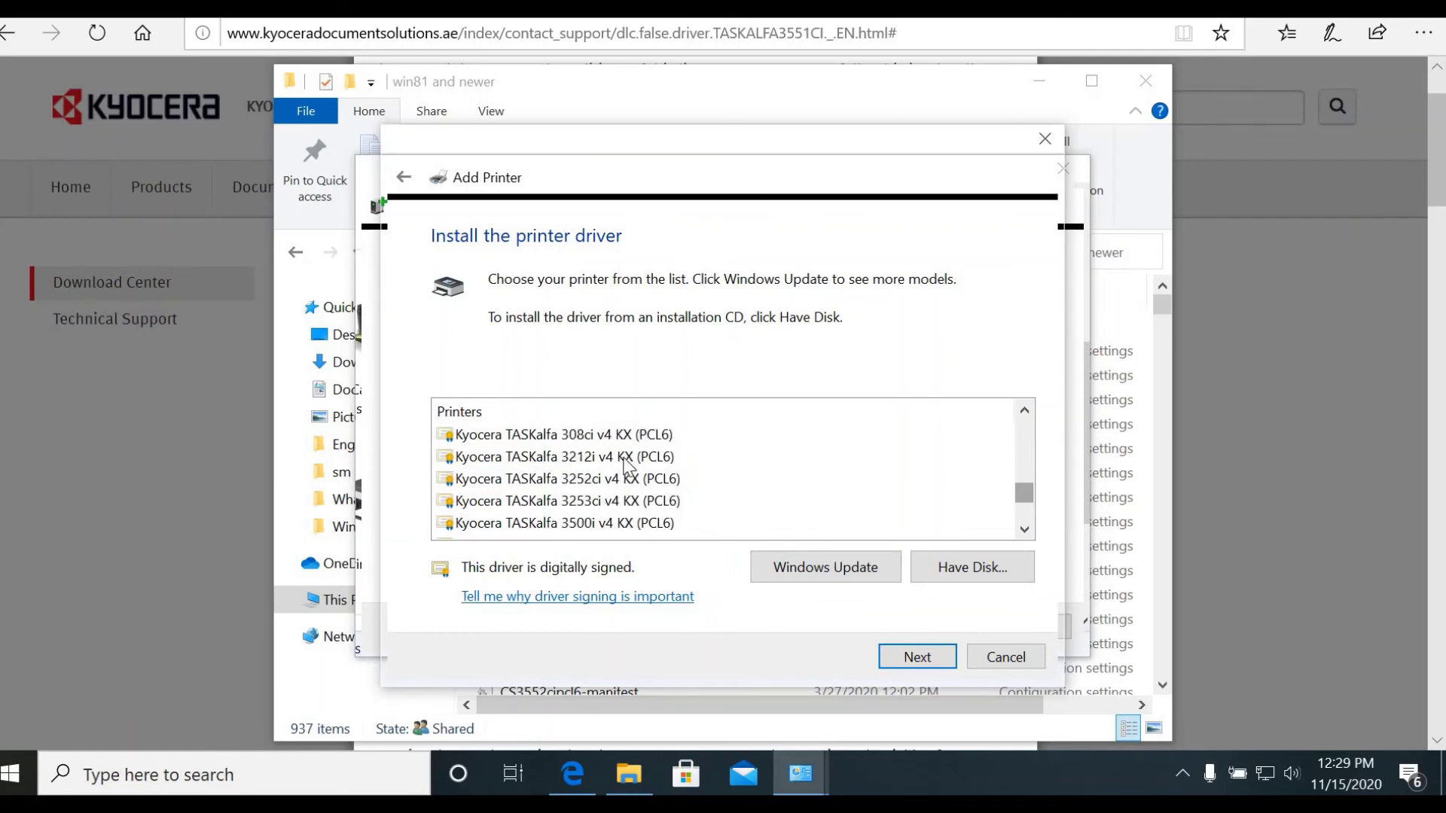
pyautogui.click(648, 480)
pyautogui.scroll(-1, 652, 482)
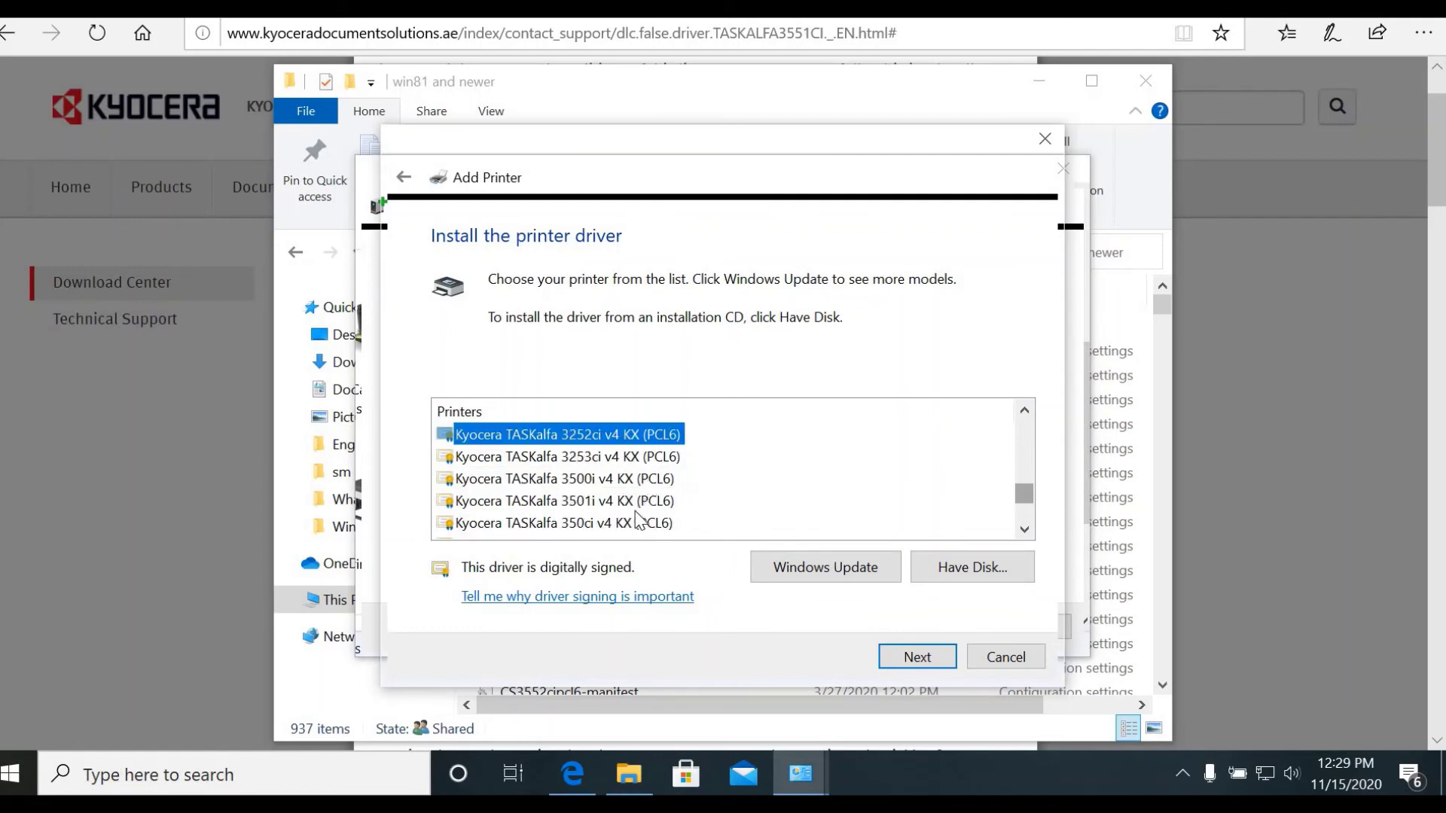
pyautogui.scroll(-1, 637, 509)
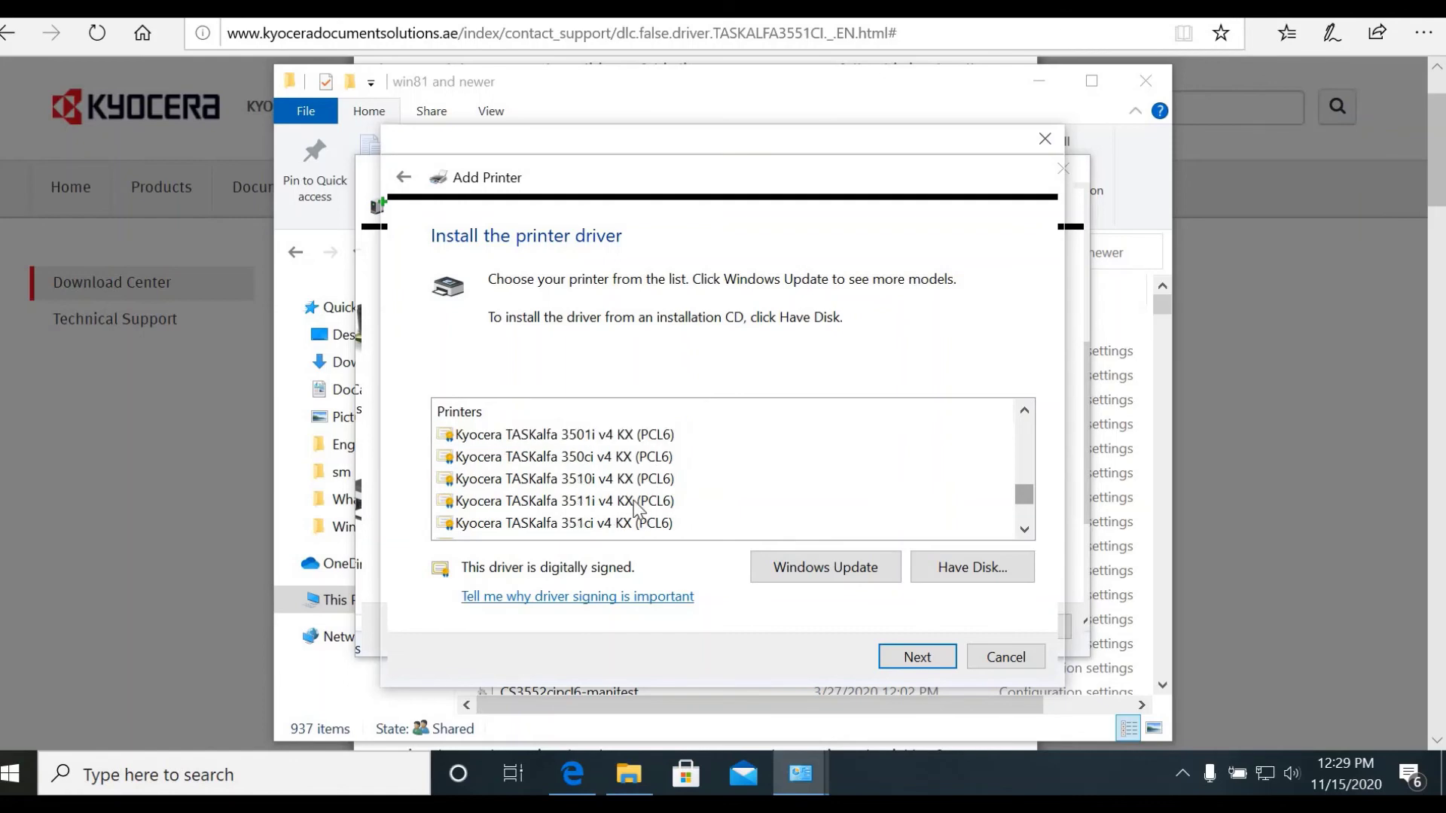
pyautogui.scroll(-1, 637, 508)
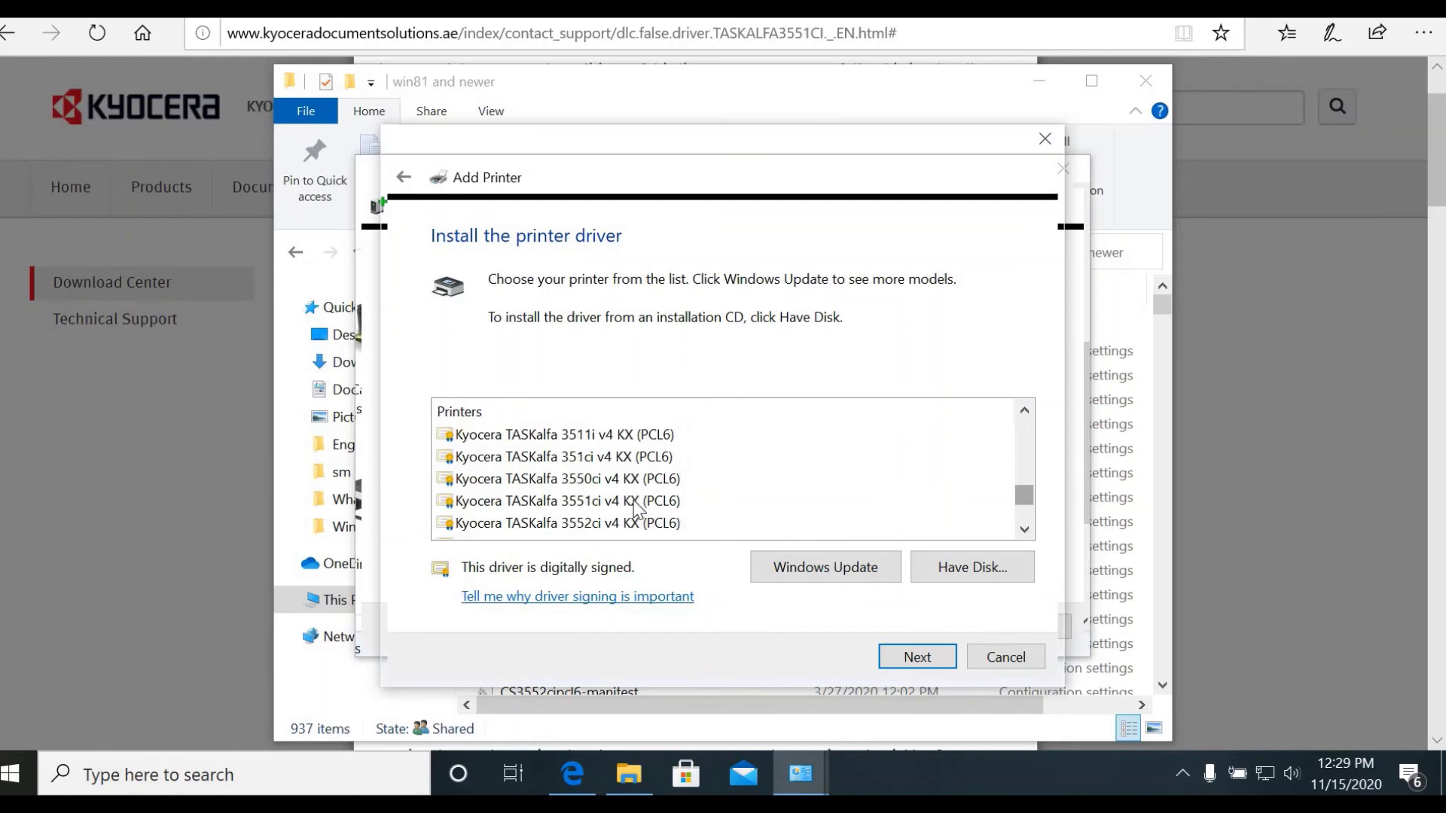
pyautogui.click(586, 503)
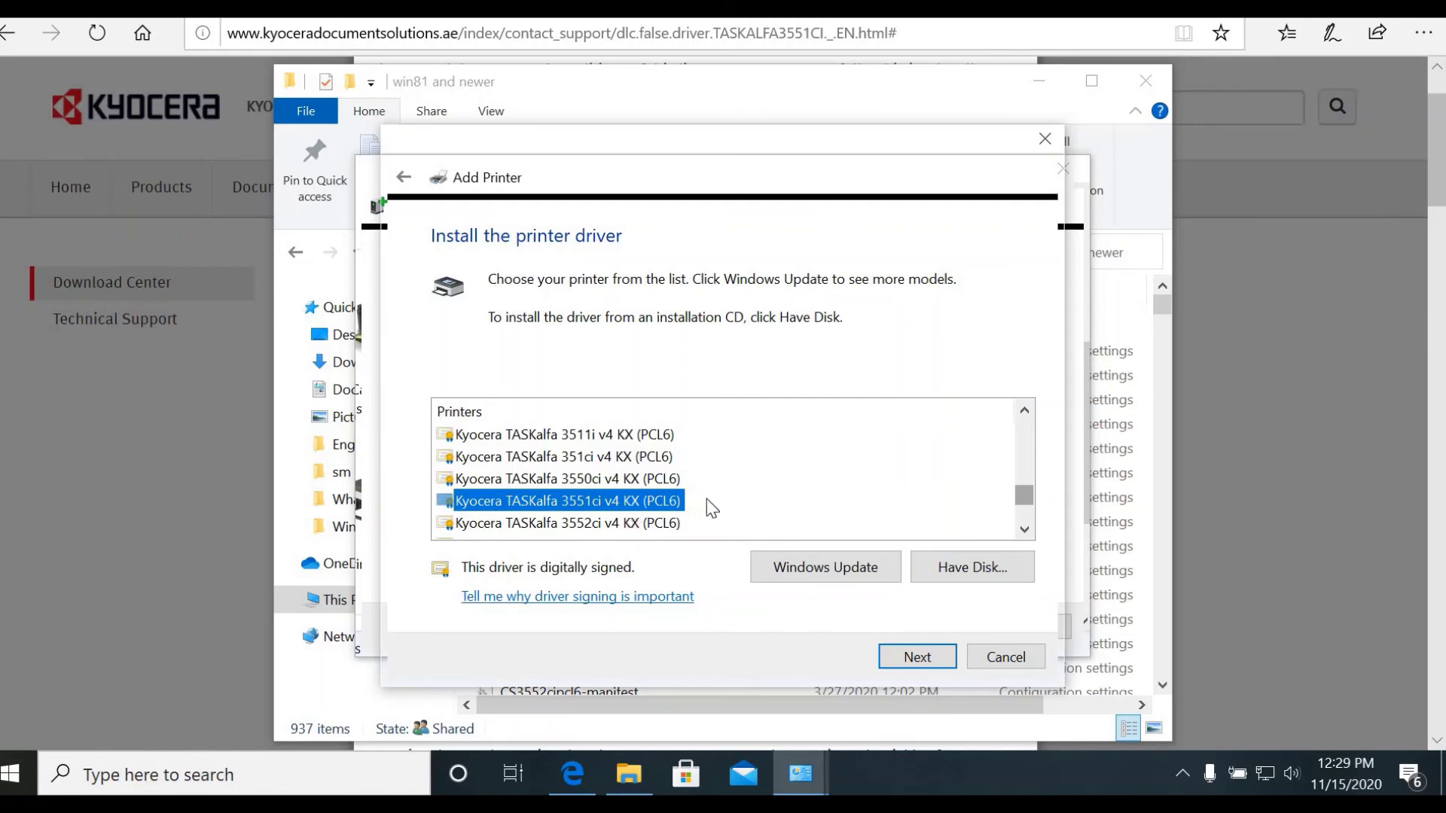
# - Continue with the selected driver and choose to replace the current driver, proceeding to the printer name
pyautogui.click(915, 658)
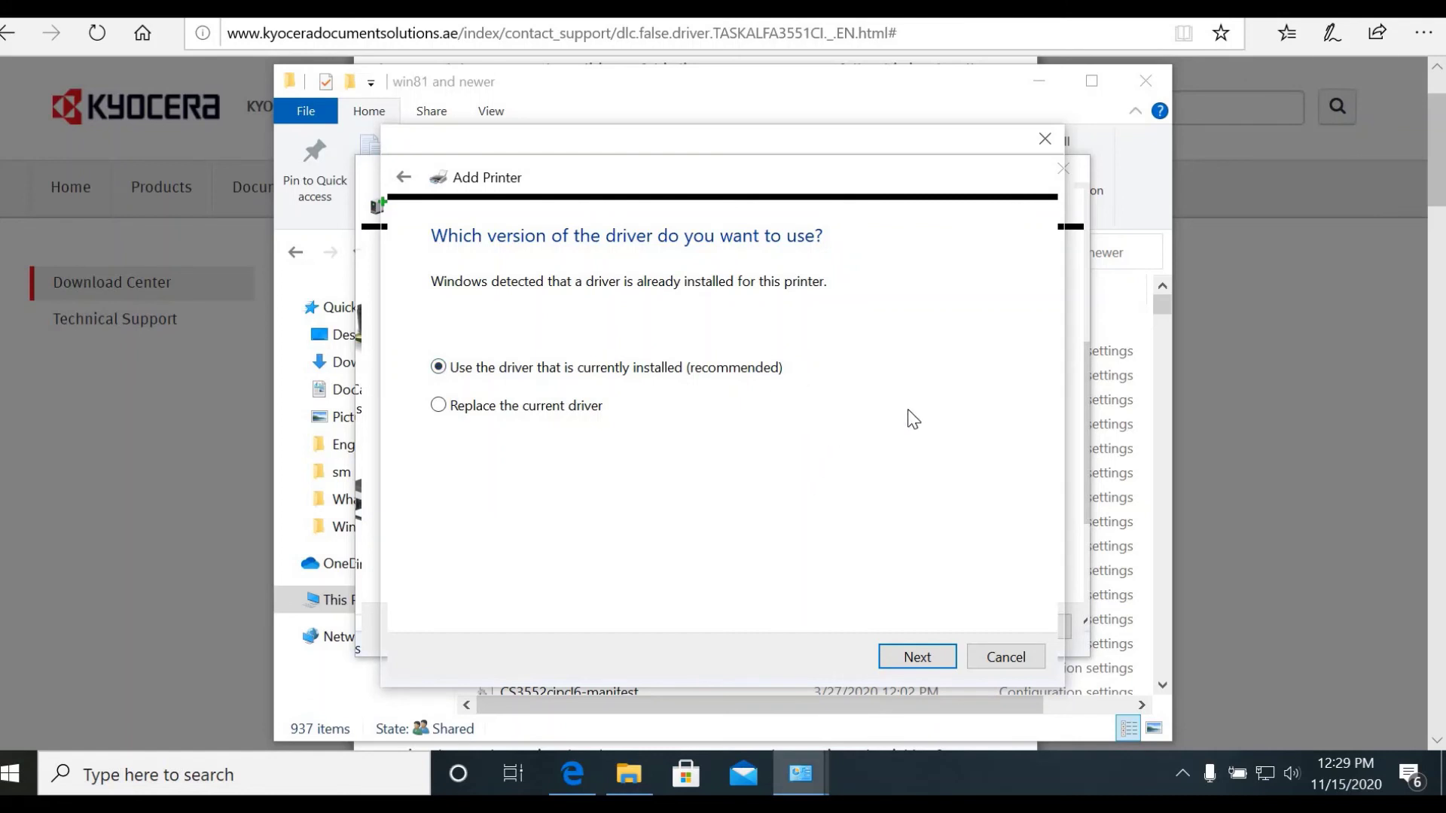
pyautogui.click(598, 413)
pyautogui.click(887, 653)
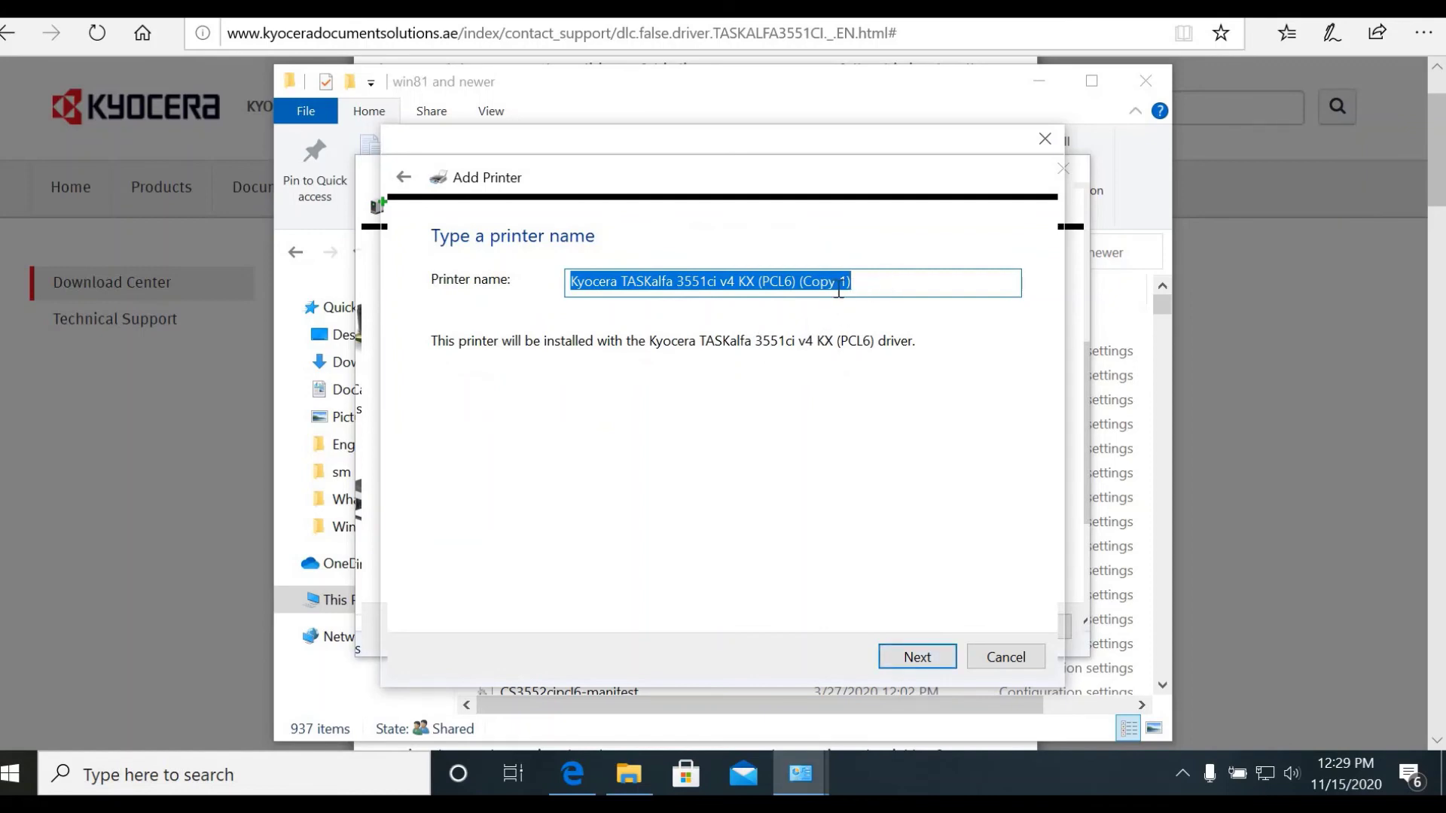
# - Name the printer Kyocera TASKalfa 3551ci and finish adding it without sharing it on the network
pyautogui.moveTo(850, 282); pyautogui.dragTo(728, 303)
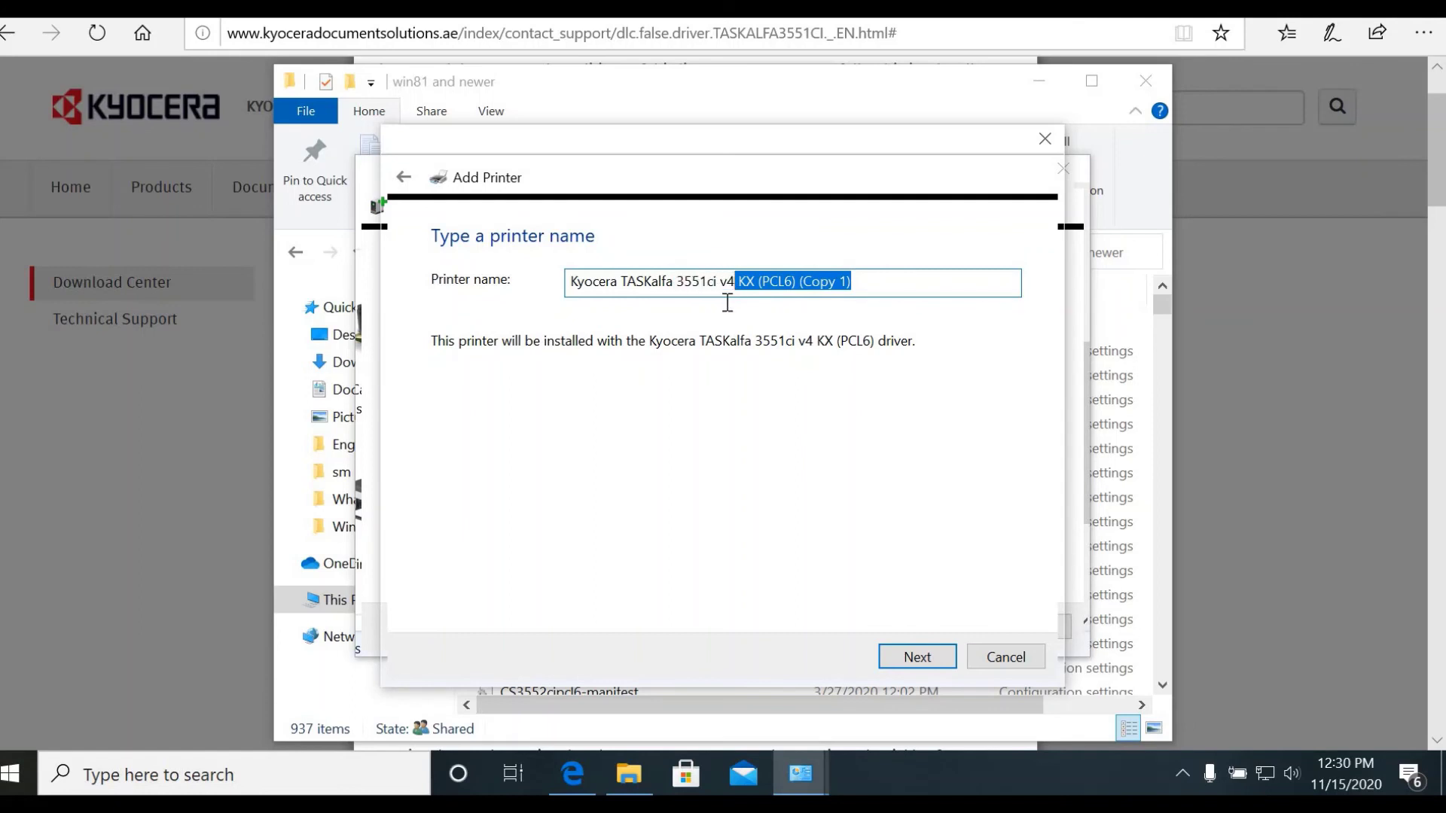
pyautogui.press('BackSpace')
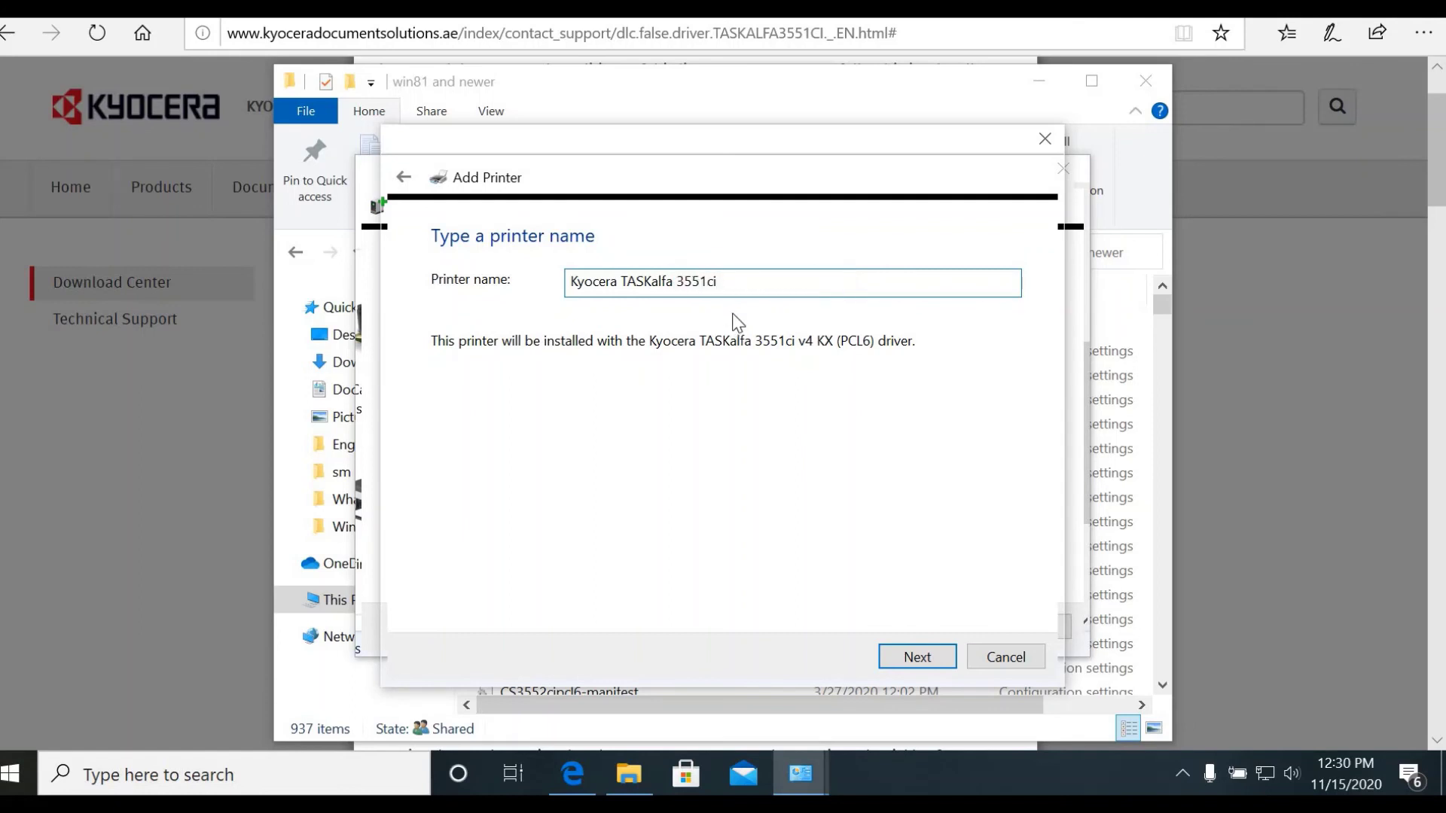
pyautogui.press('Return')
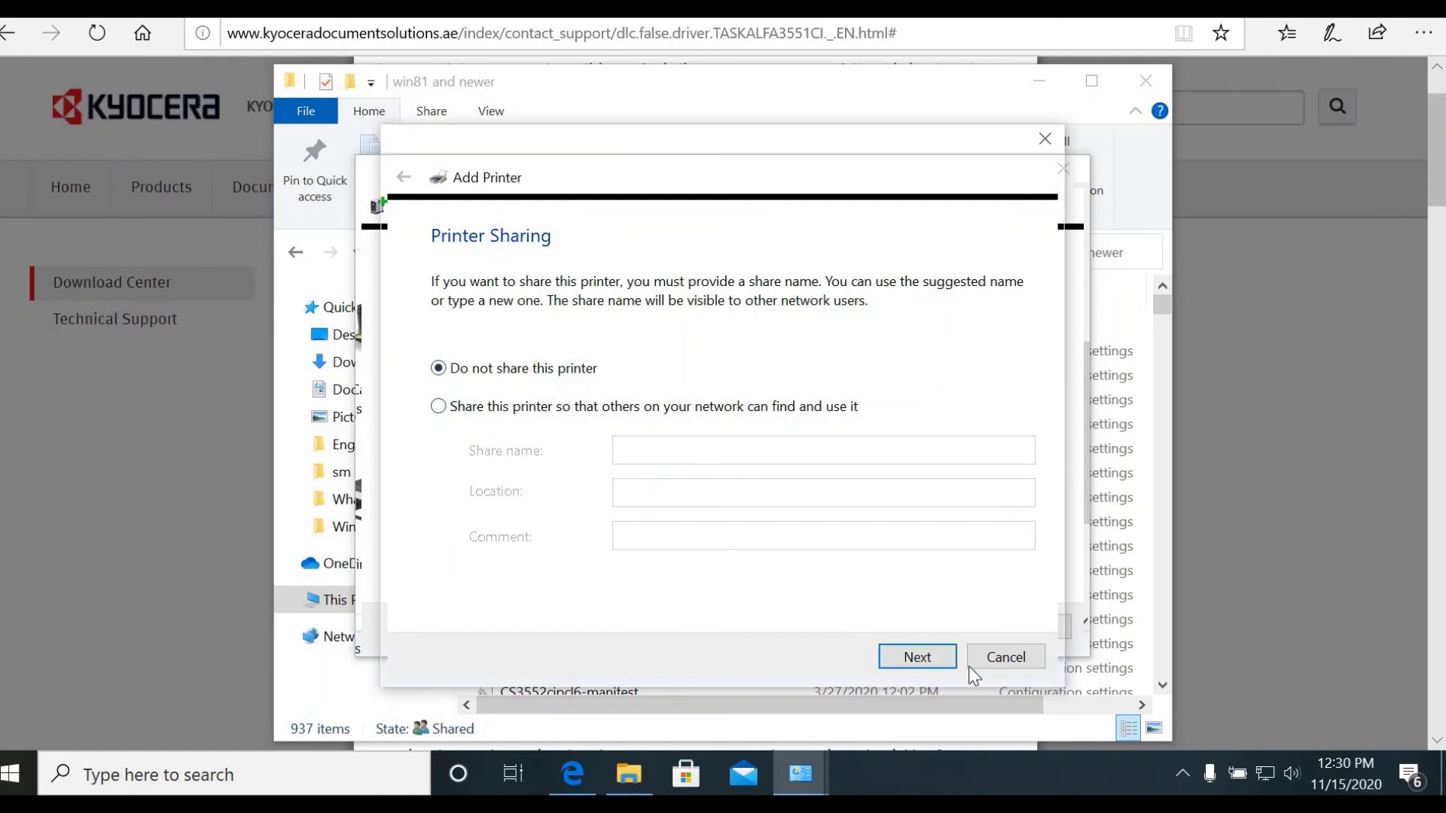
pyautogui.click(951, 655)
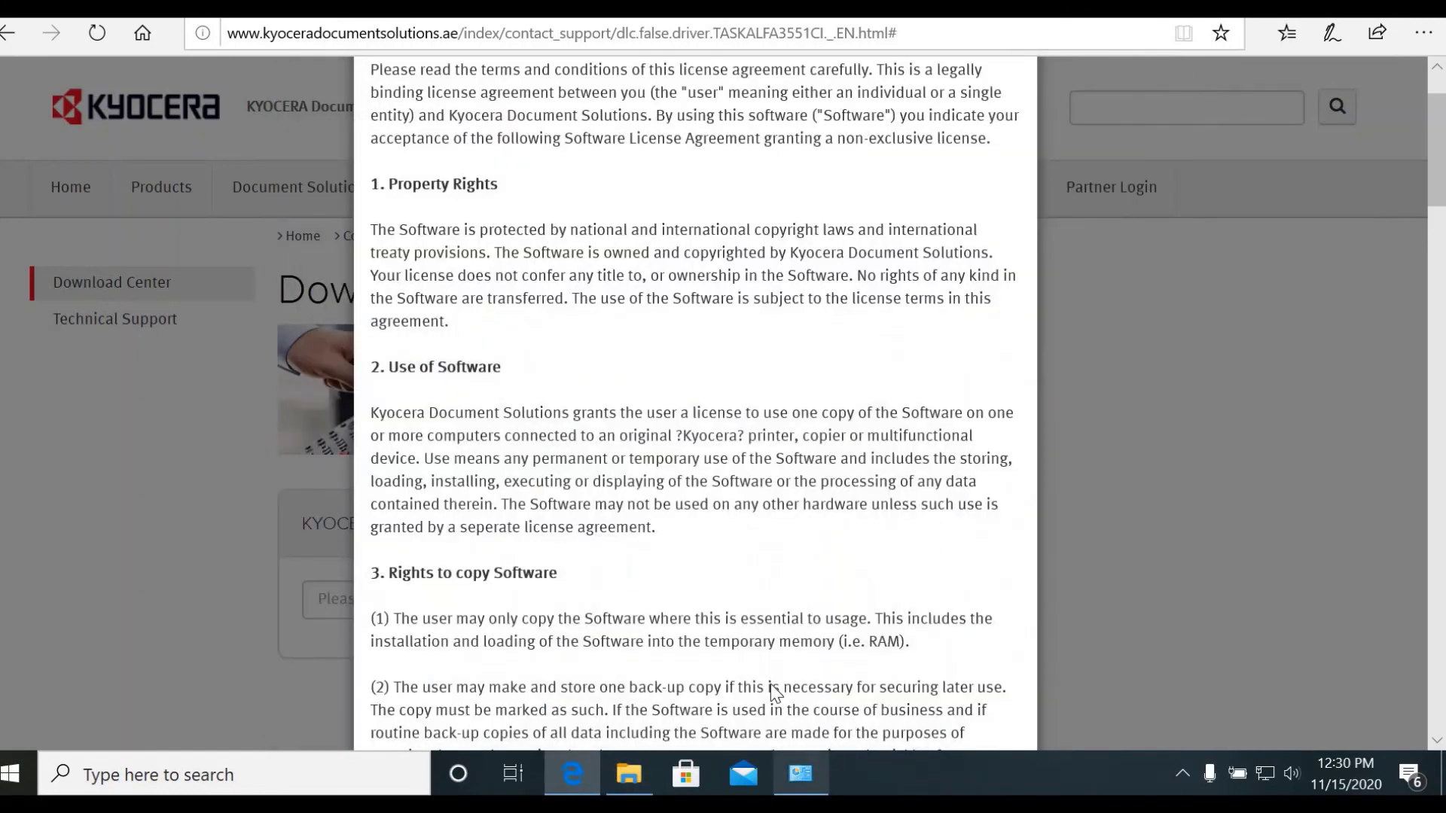
# - Return to Devices and Printers and set the Kyocera TASKalfa 3551ci as the default printer
pyautogui.click(801, 773)
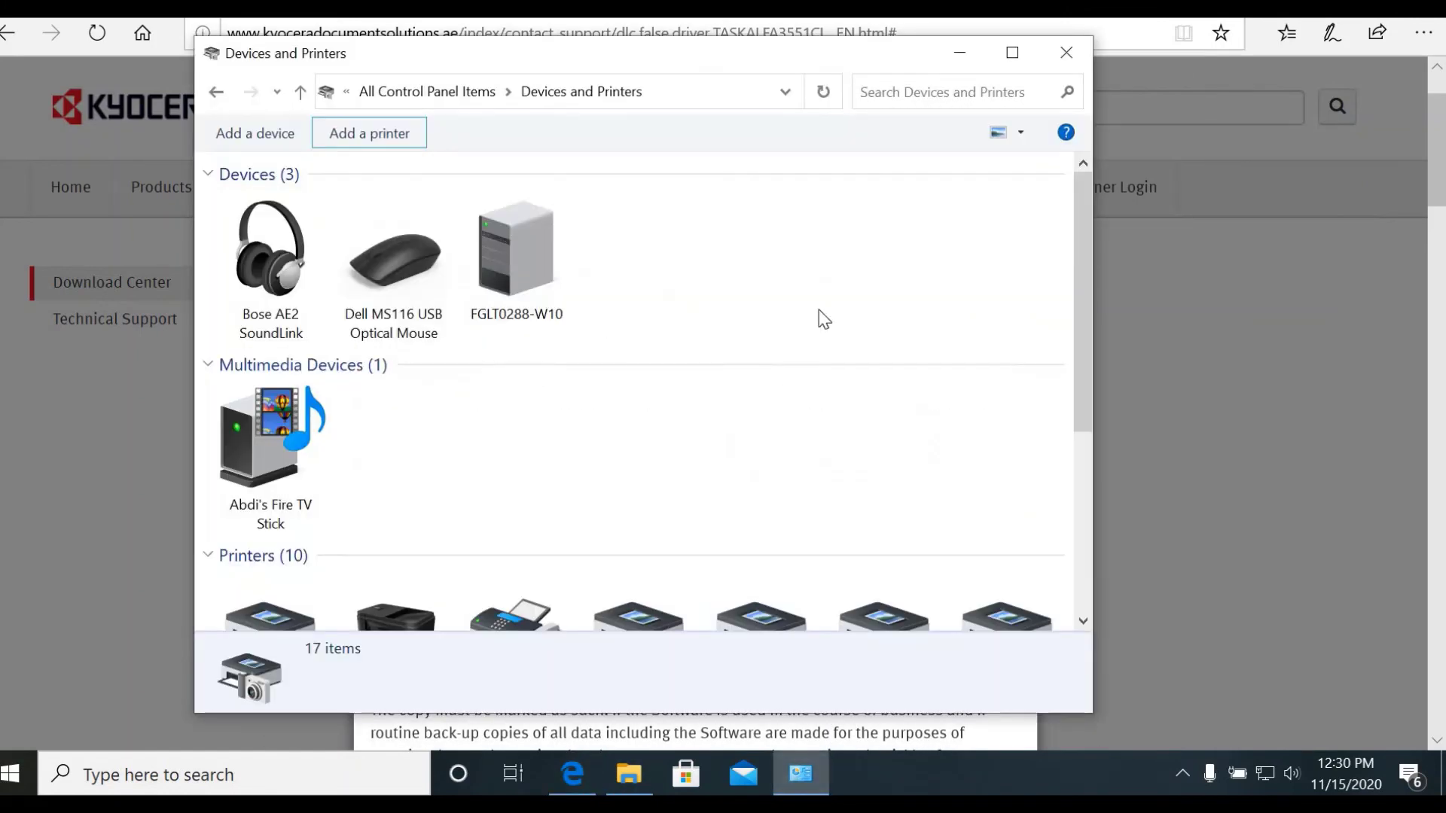
pyautogui.scroll(-5, 829, 452)
pyautogui.scroll(1, 766, 436)
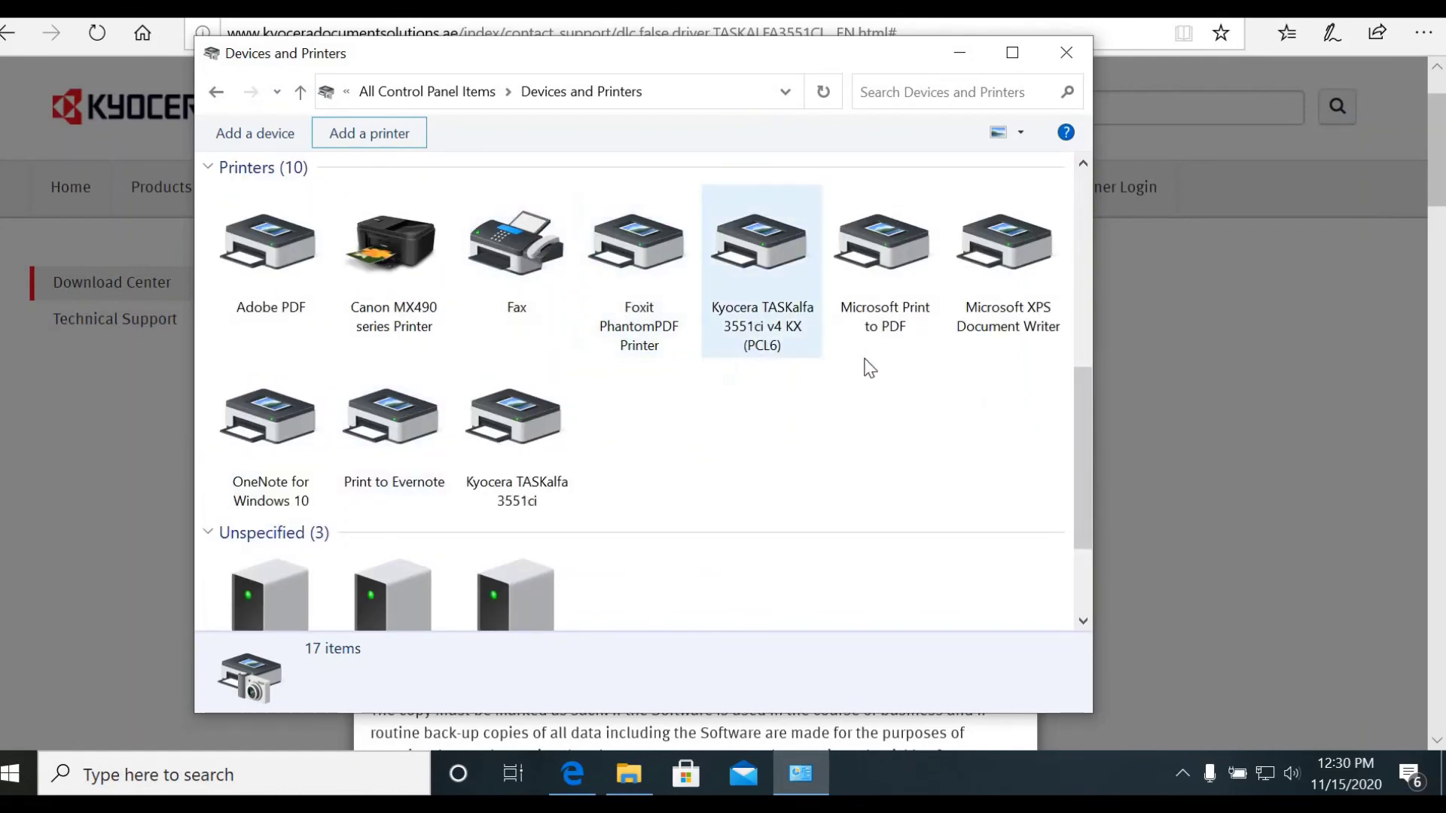
pyautogui.click(544, 468)
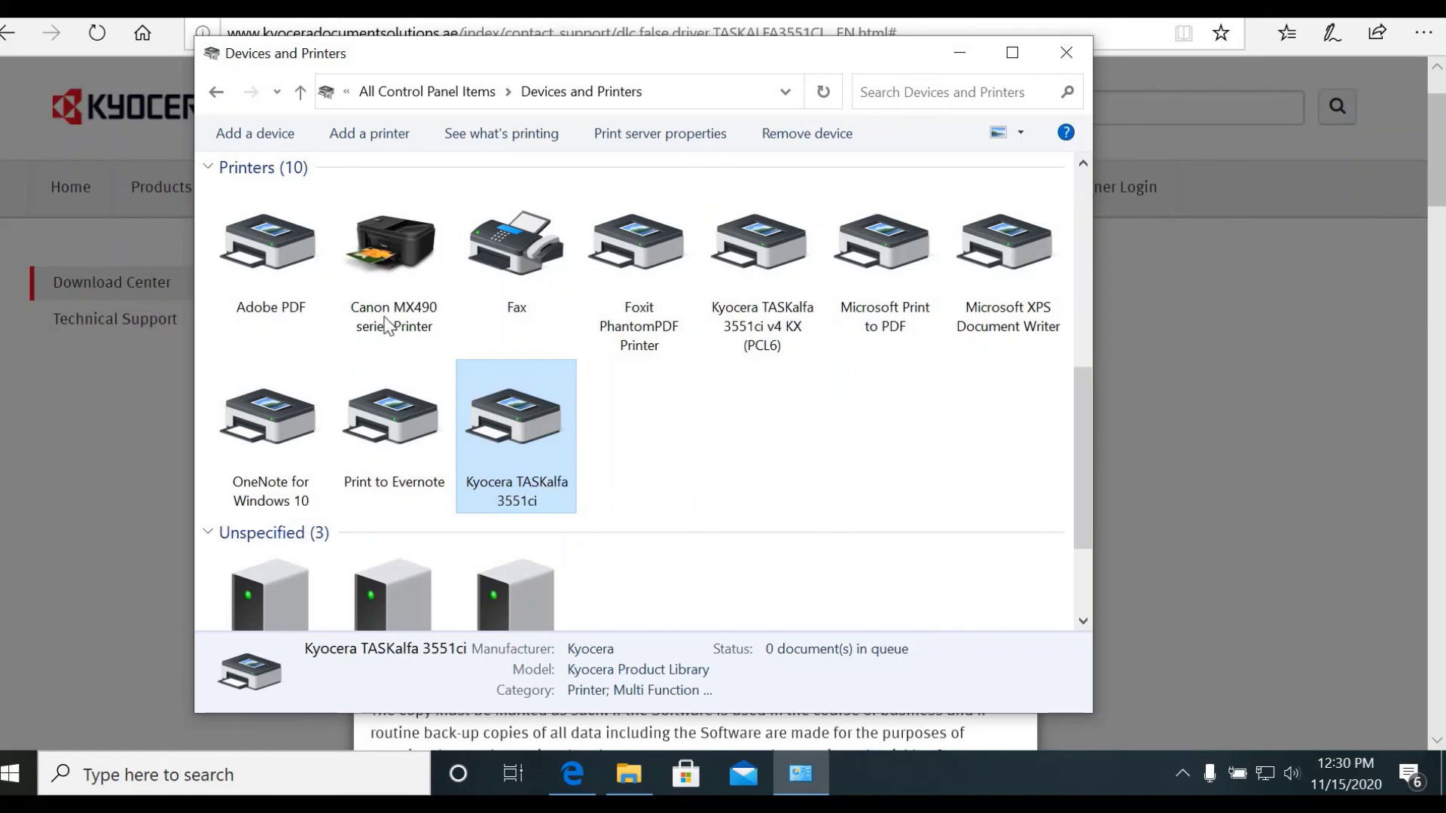
pyautogui.rightClick(509, 419)
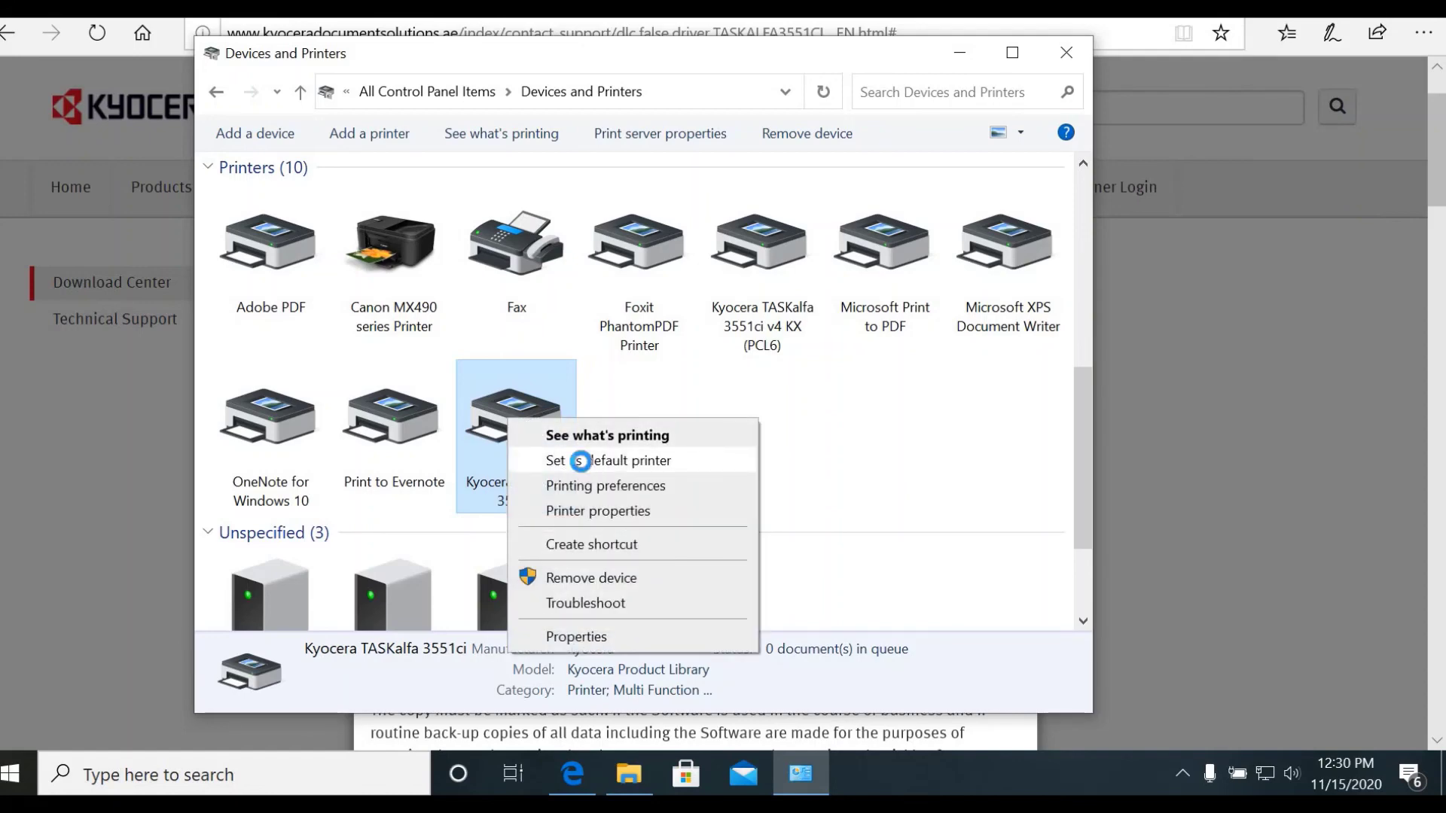
pyautogui.click(584, 463)
pyautogui.click(793, 406)
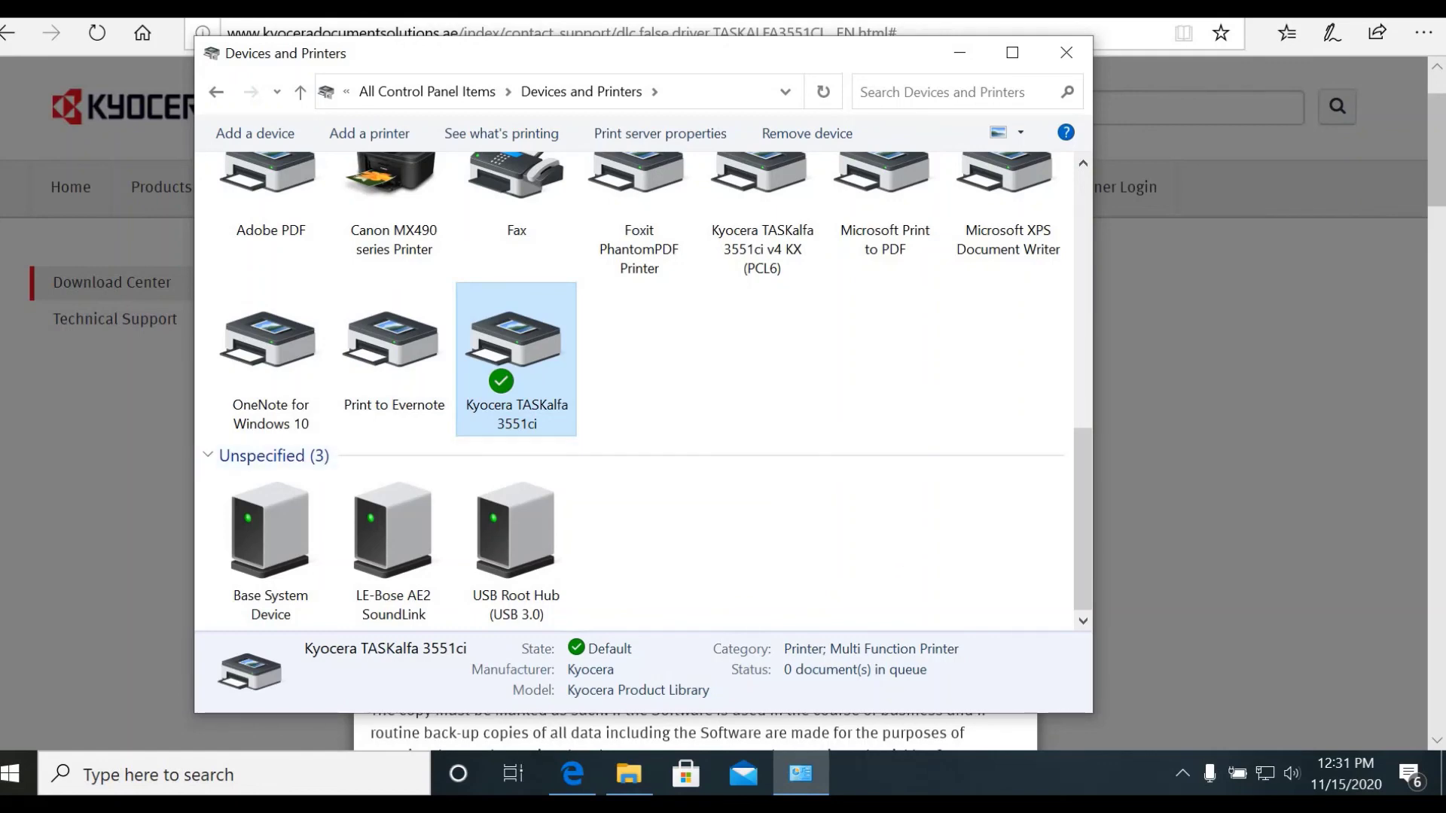
# - Switch to Word, create a blank document and open its print settings to check the selected printer
pyautogui.click(234, 775)
pyautogui.write('wor')
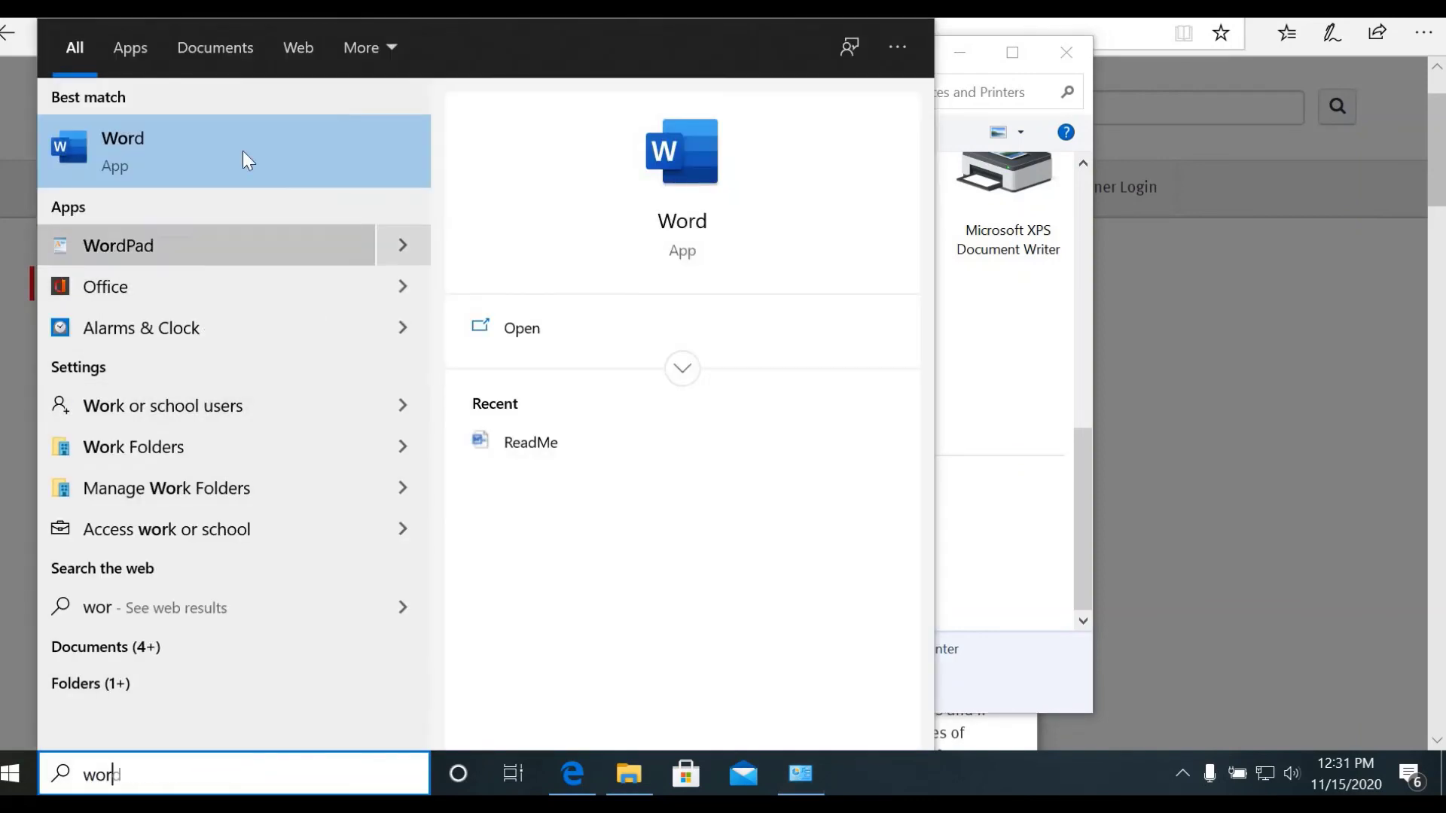
pyautogui.click(520, 332)
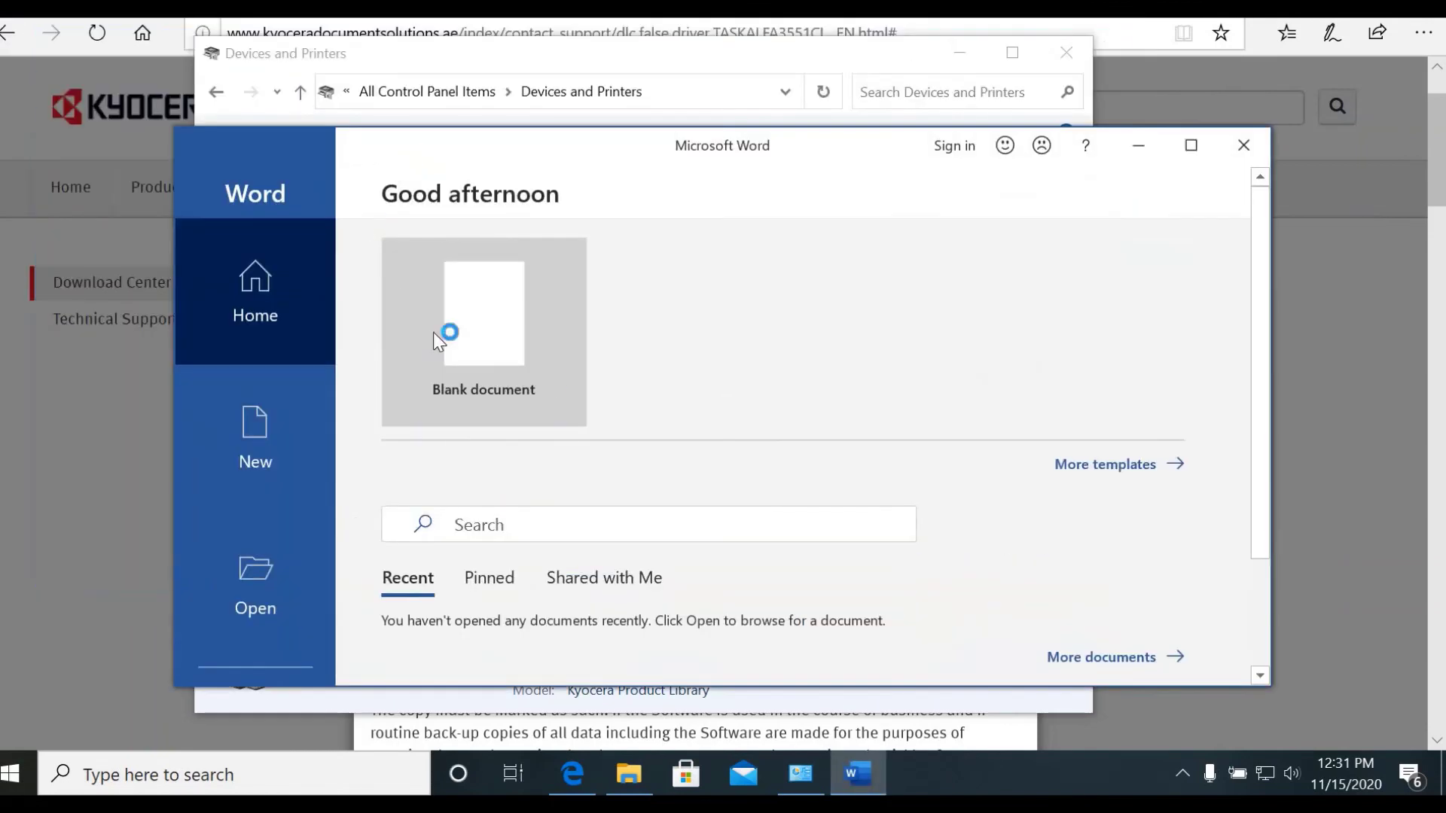
pyautogui.click(415, 286)
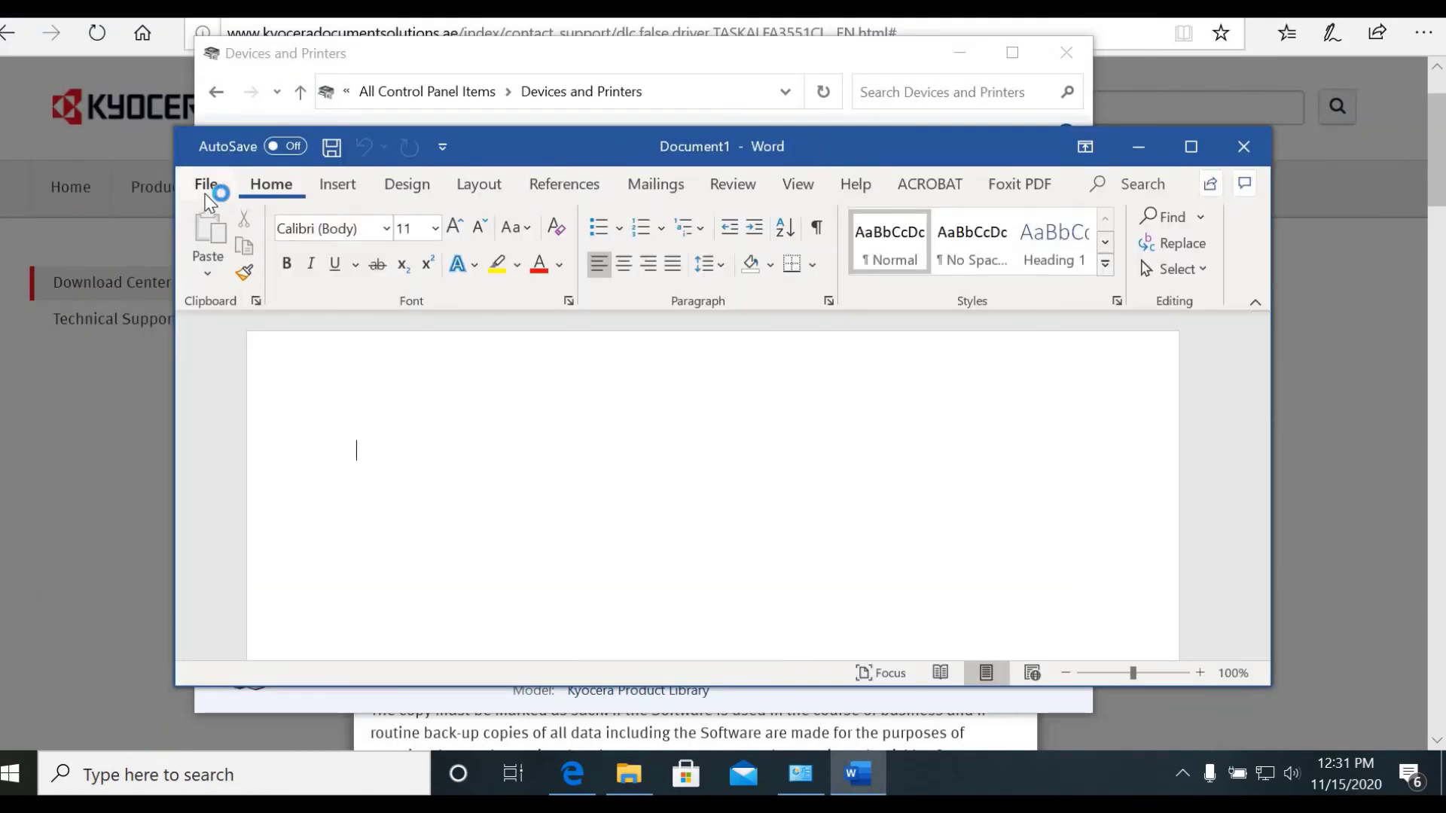
pyautogui.click(205, 192)
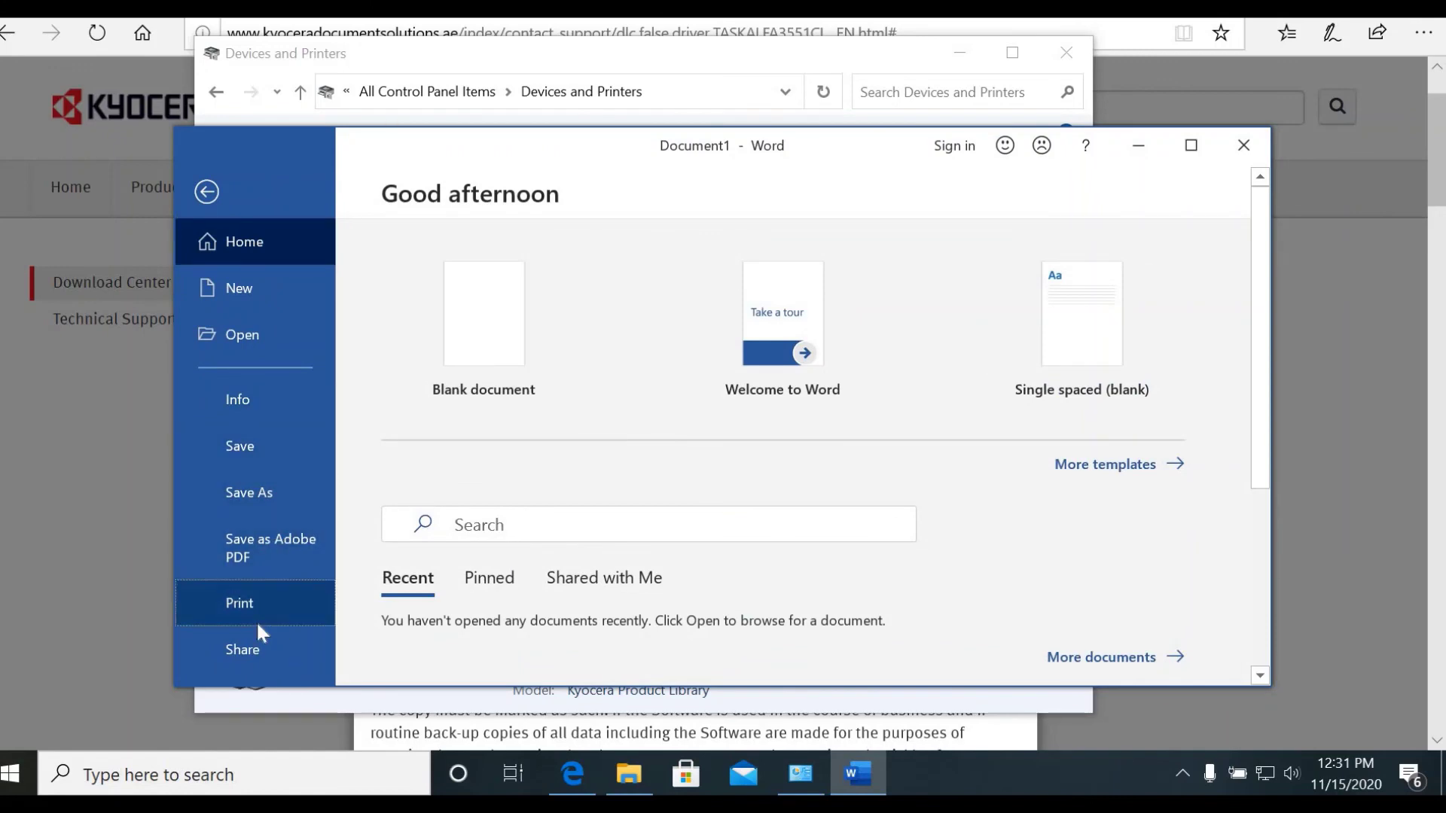
pyautogui.click(267, 613)
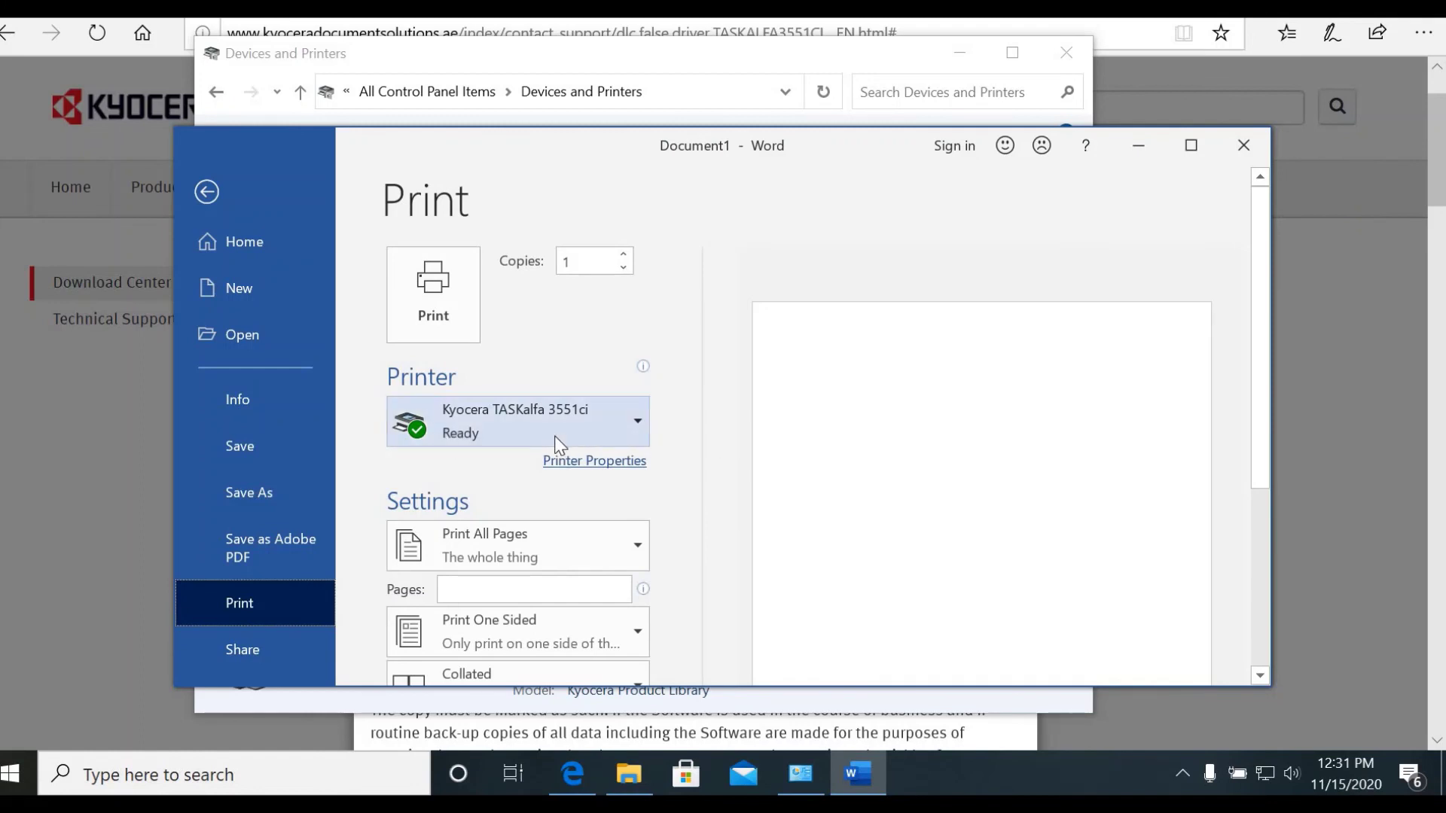
pyautogui.moveTo(558, 444)
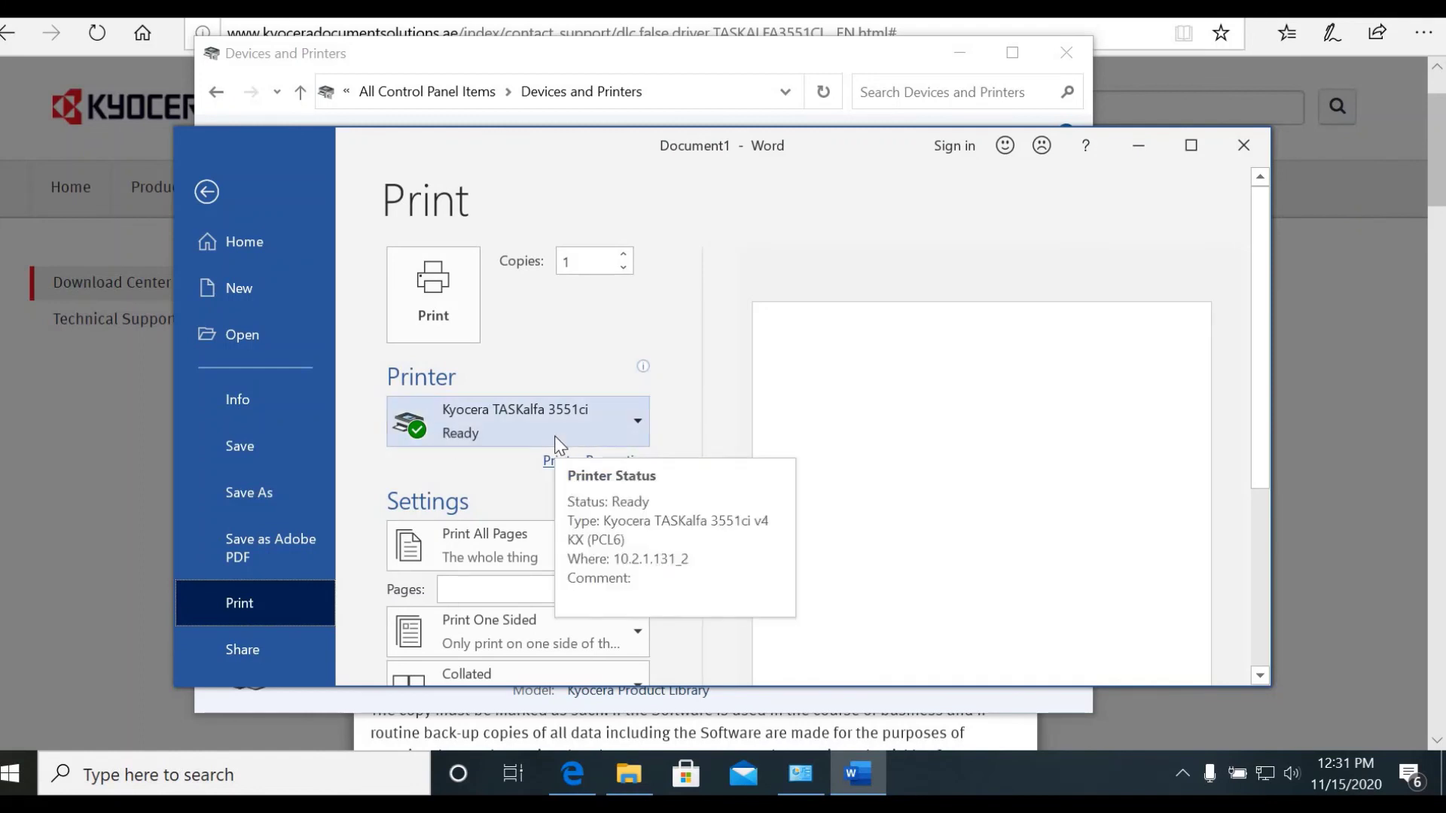
# - Try the Canon MX490 series Printer for the document, review the printer list, and close Word and Devices and Printers
pyautogui.click(638, 424)
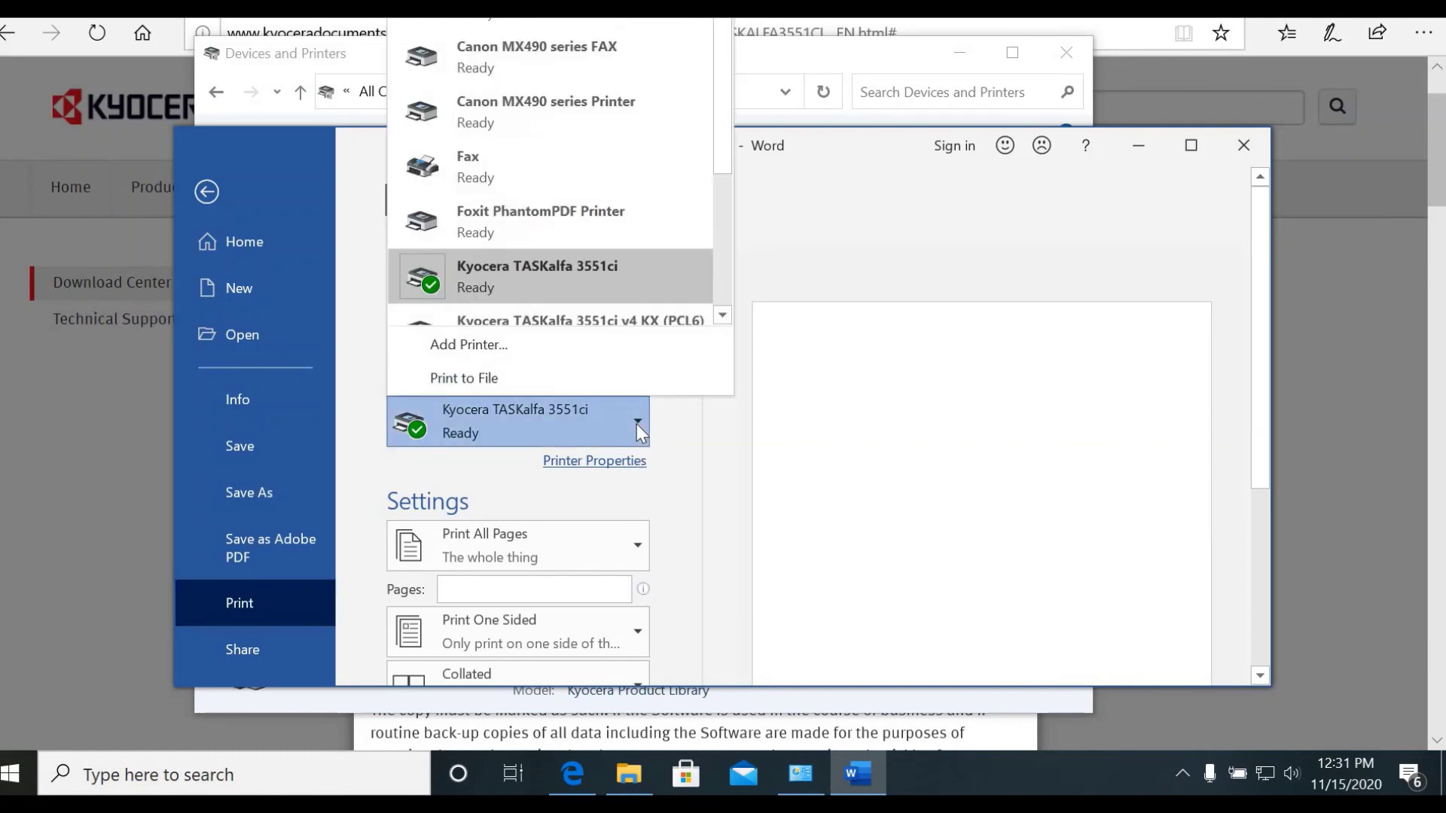
pyautogui.click(607, 121)
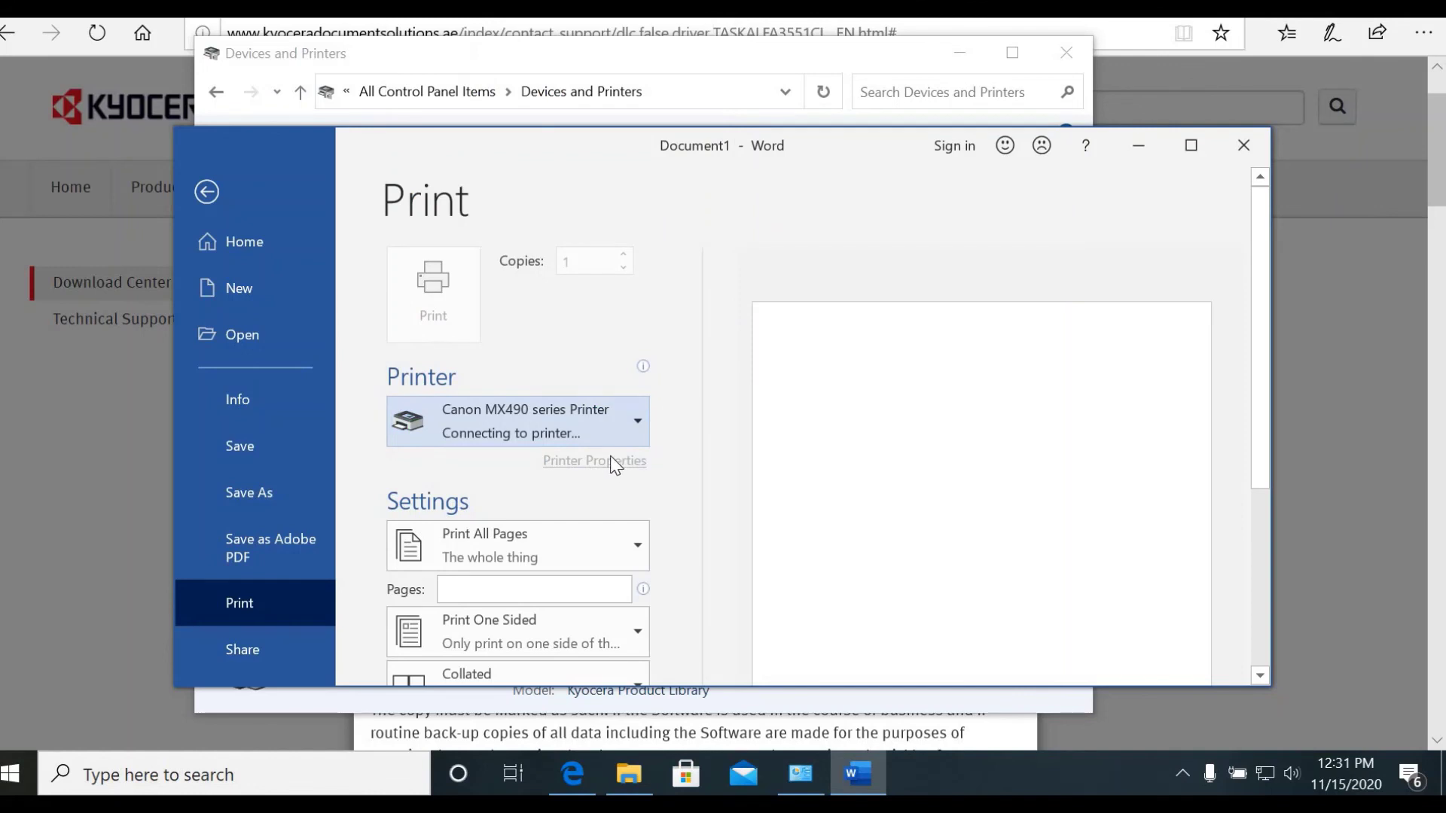
pyautogui.click(640, 421)
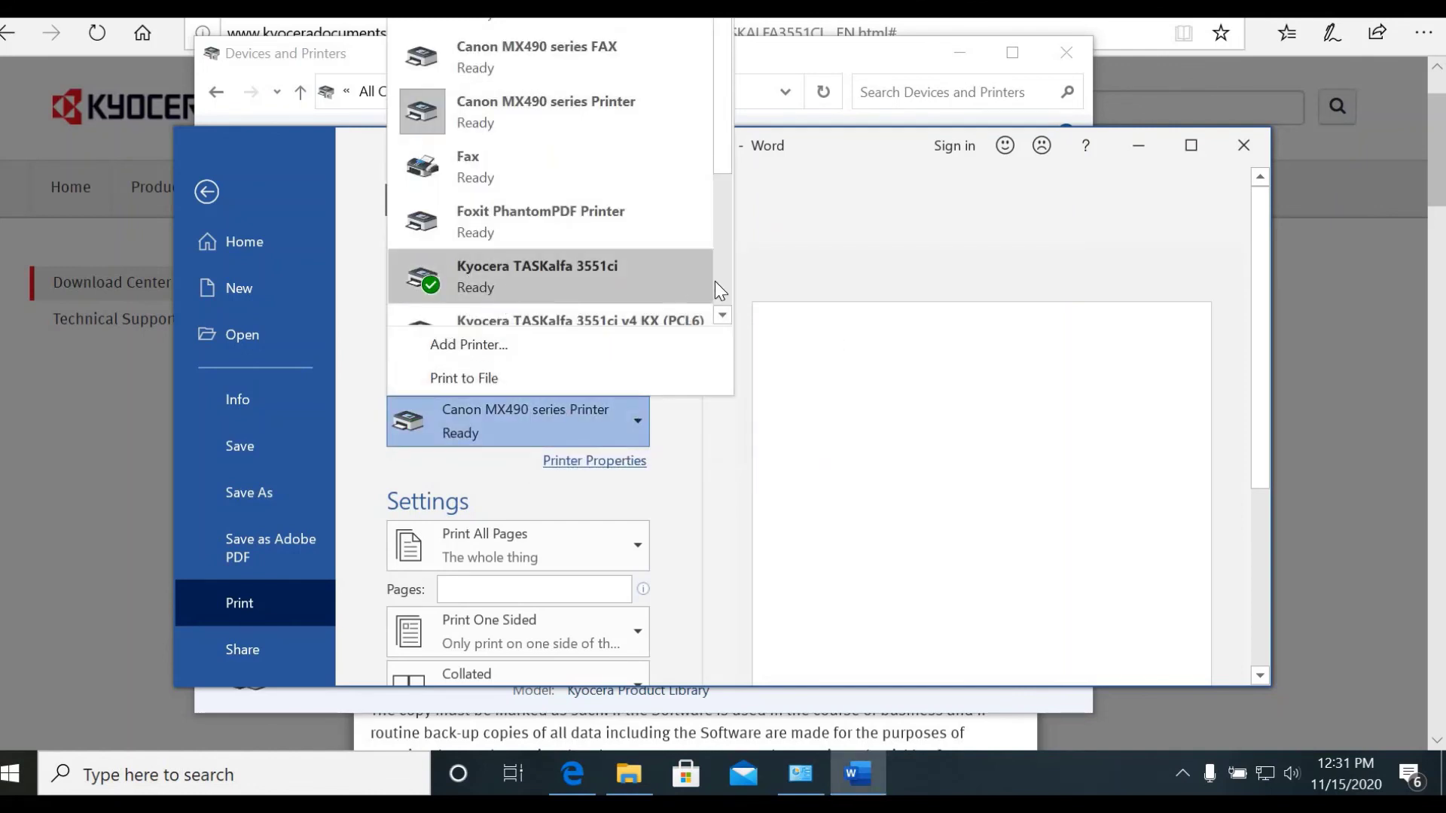
pyautogui.click(1258, 152)
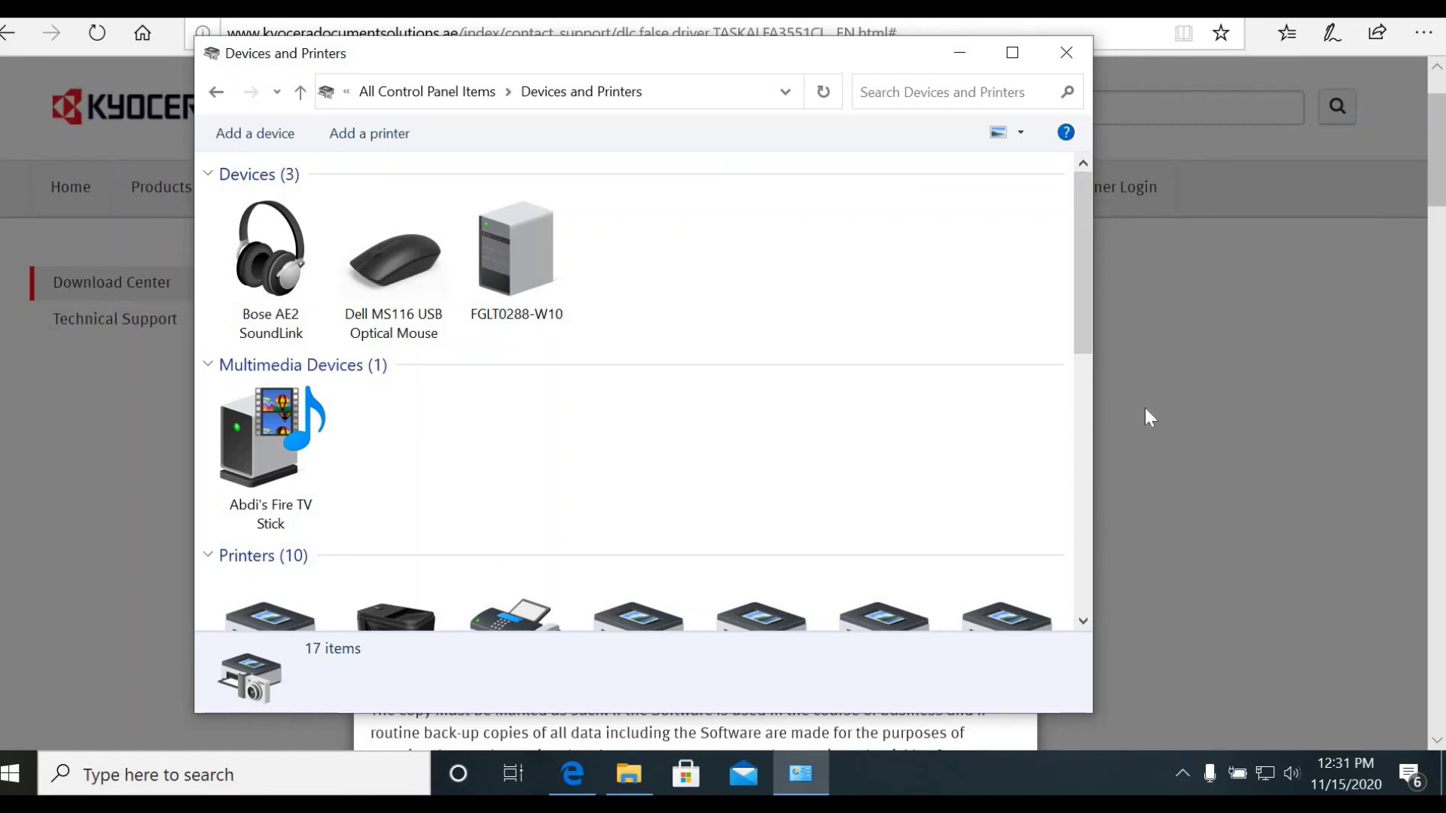
pyautogui.click(1074, 65)
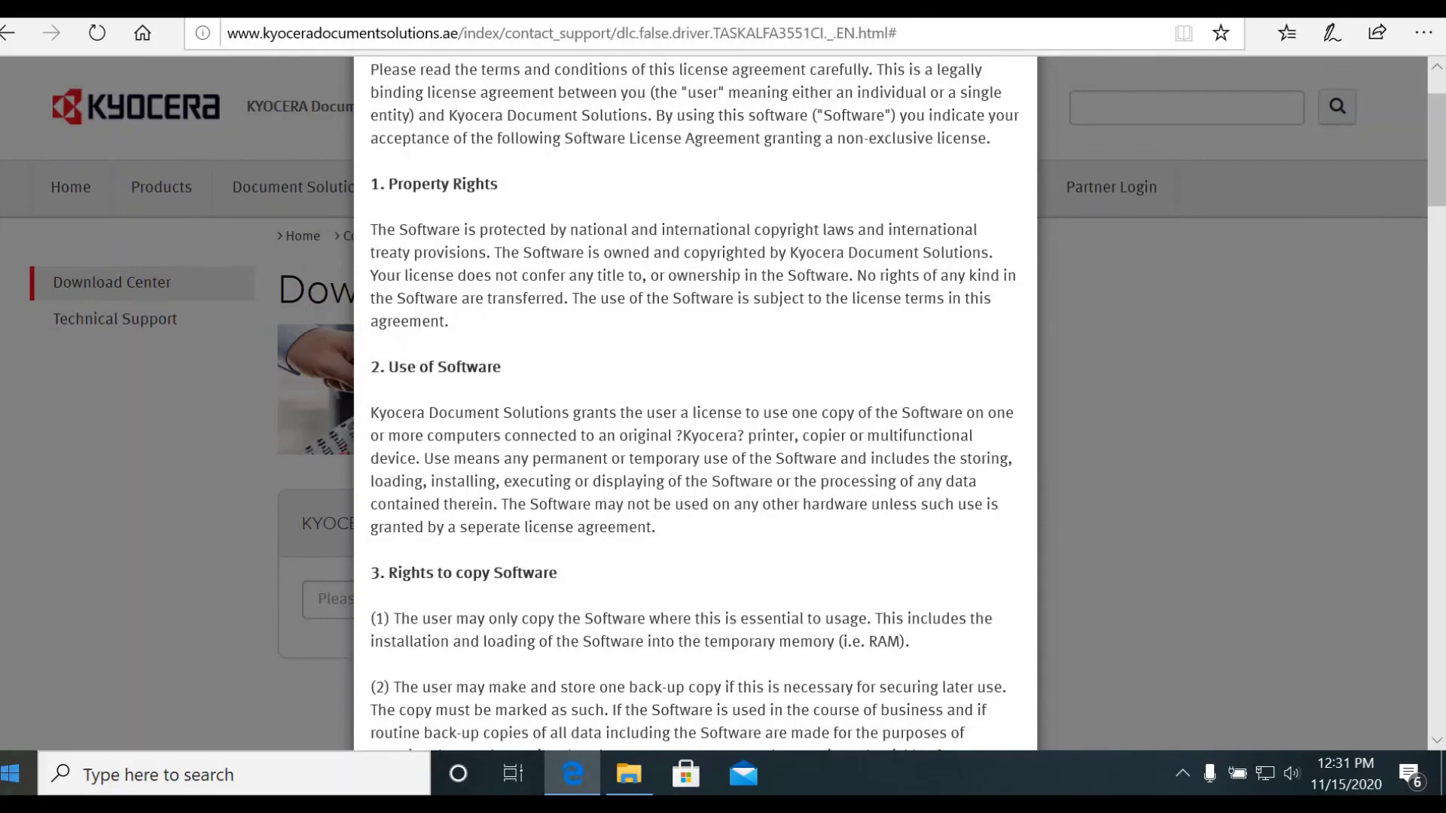
# - Open the Bluetooth & other devices settings in Windows, view adding a device of the Bluetooth kind, and close Settings
pyautogui.click(11, 774)
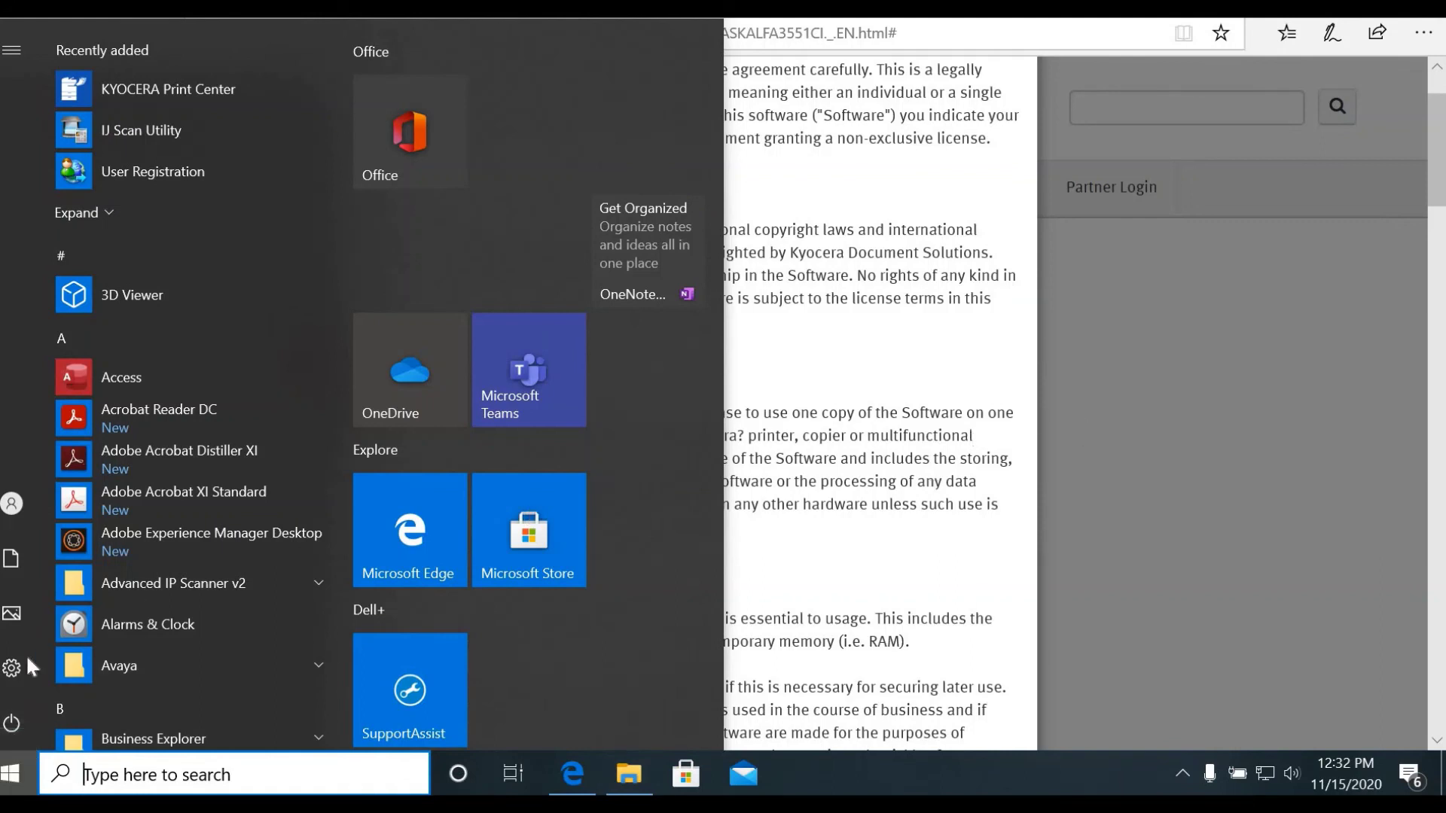
pyautogui.moveTo(16, 672)
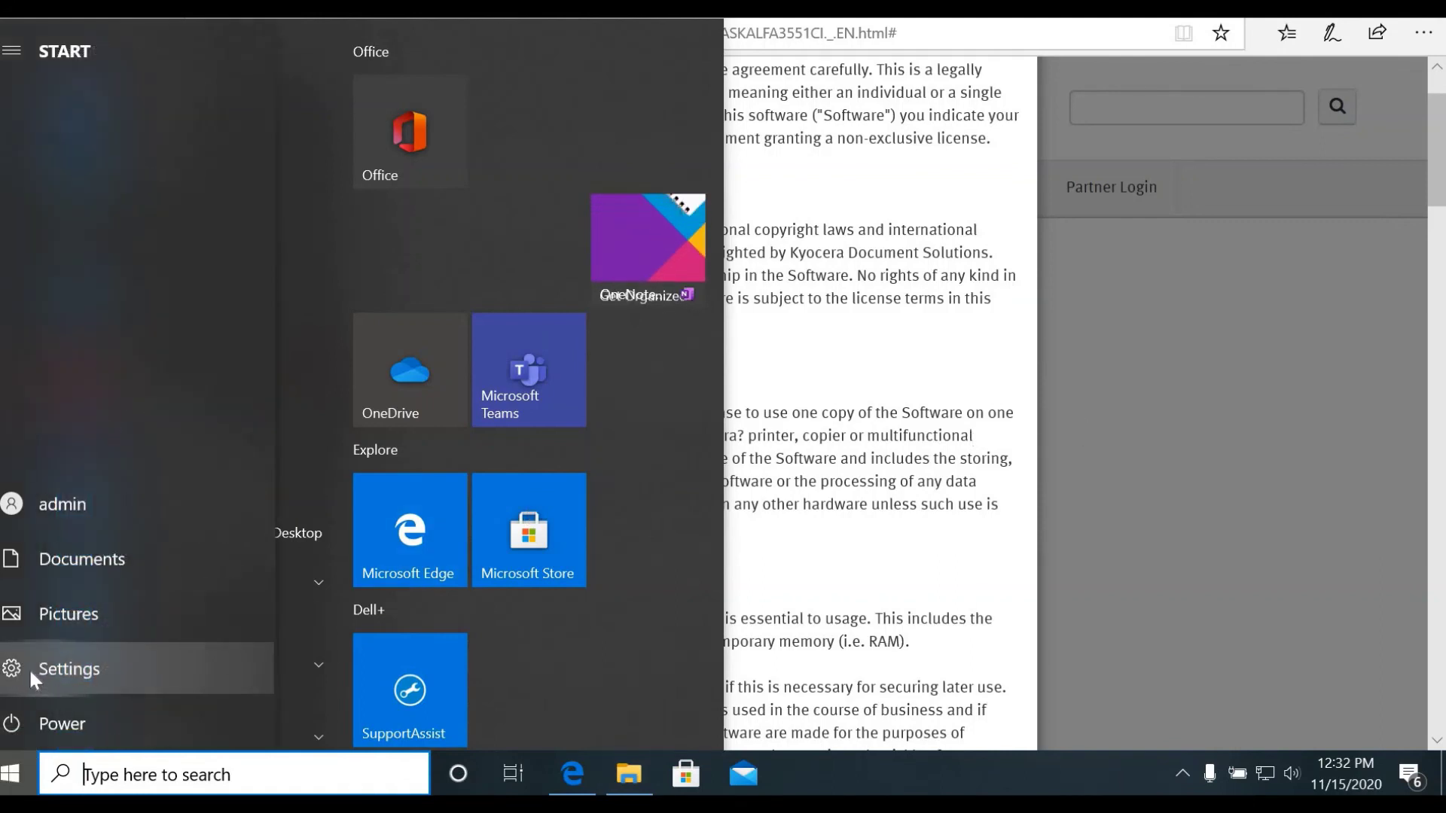
pyautogui.click(19, 671)
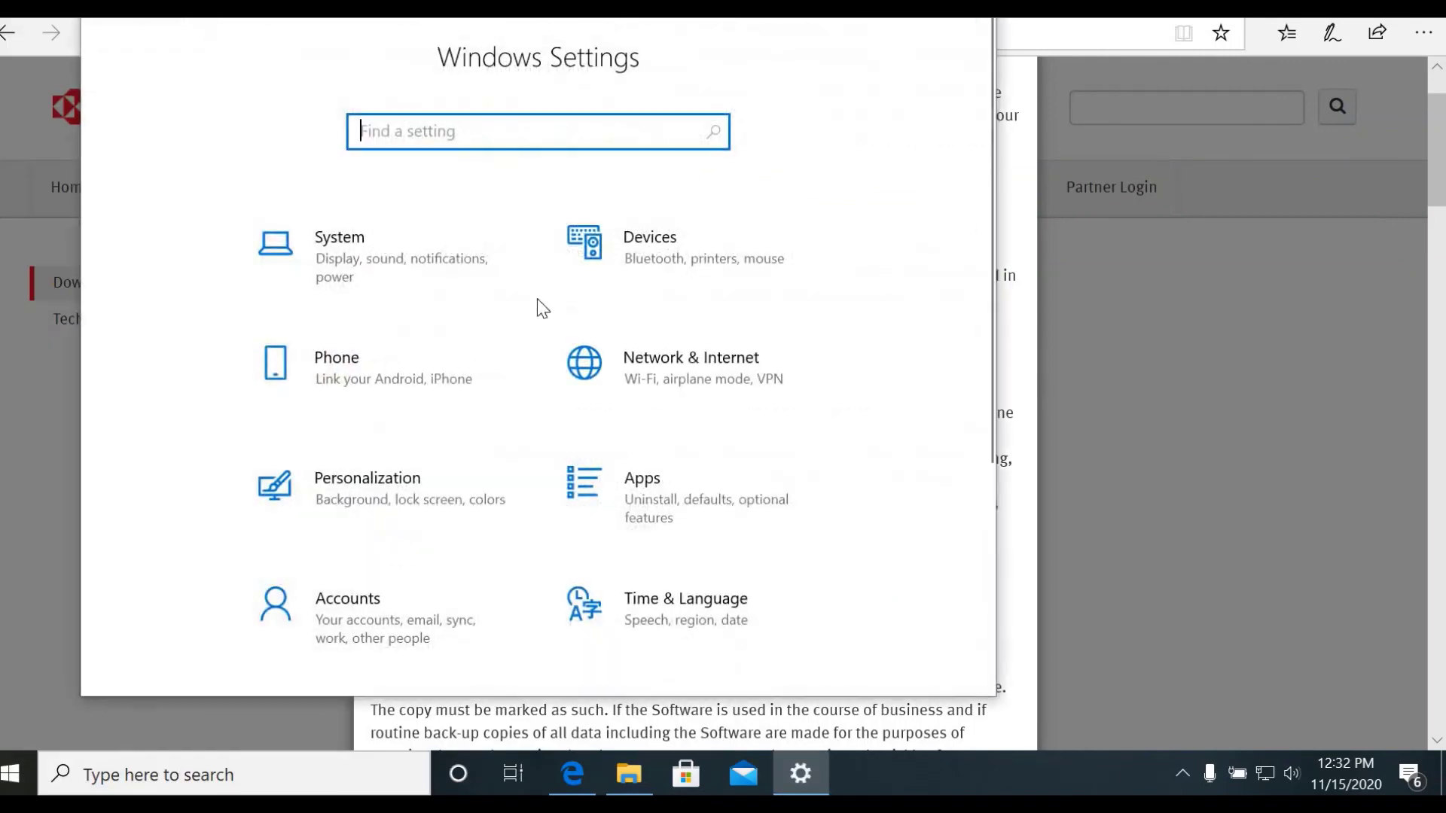
pyautogui.click(668, 264)
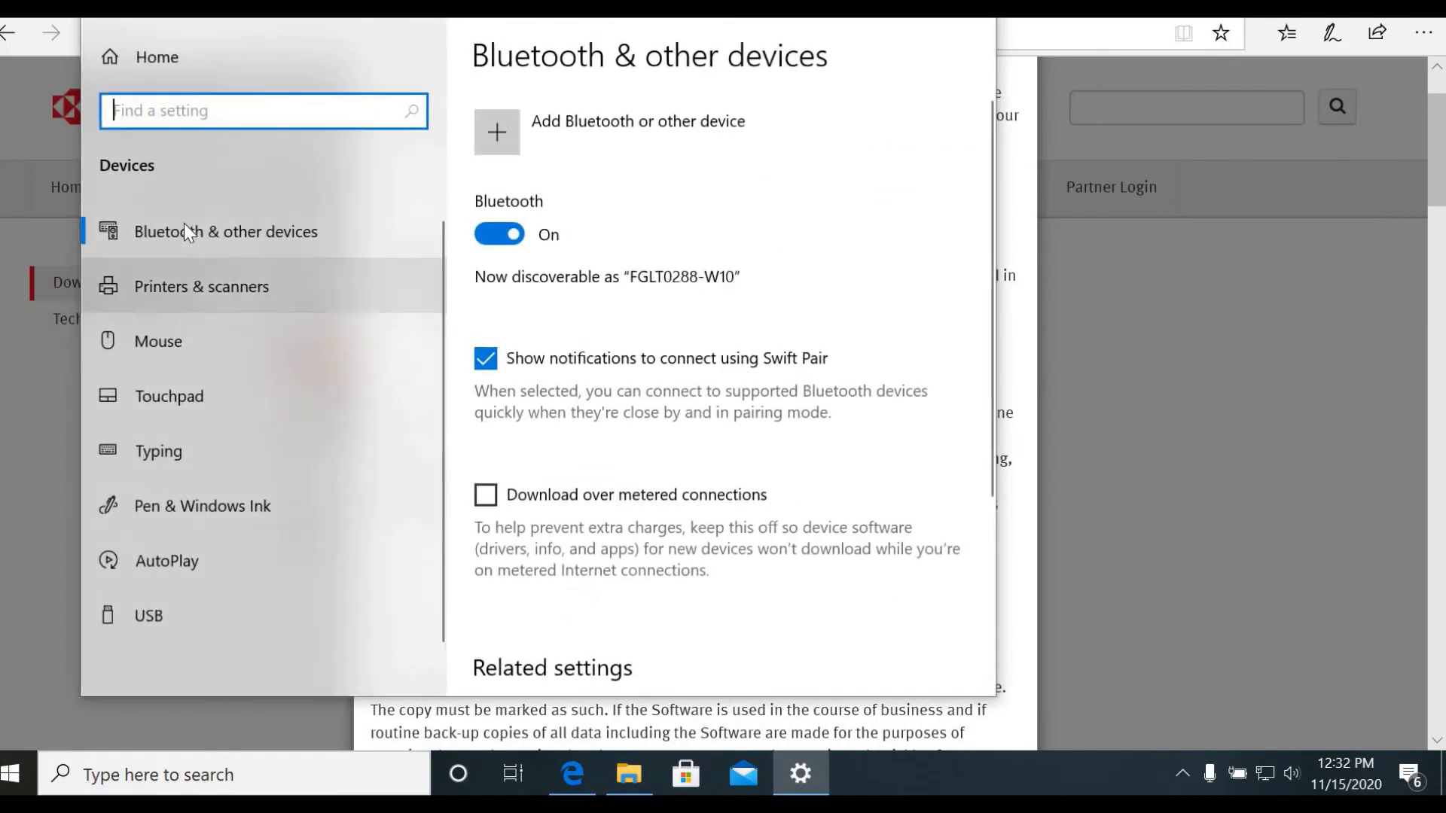
pyautogui.click(197, 230)
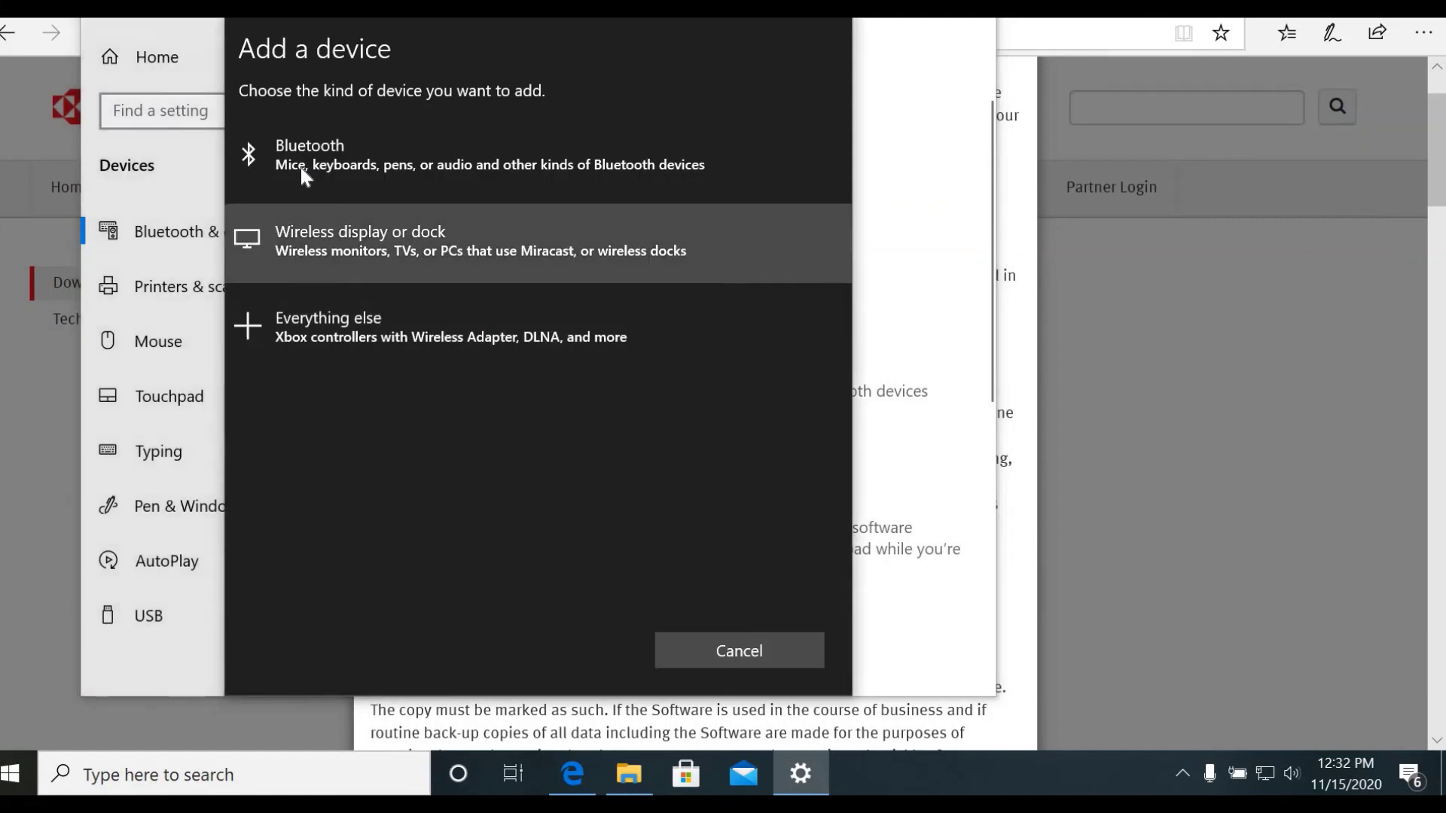
pyautogui.click(302, 167)
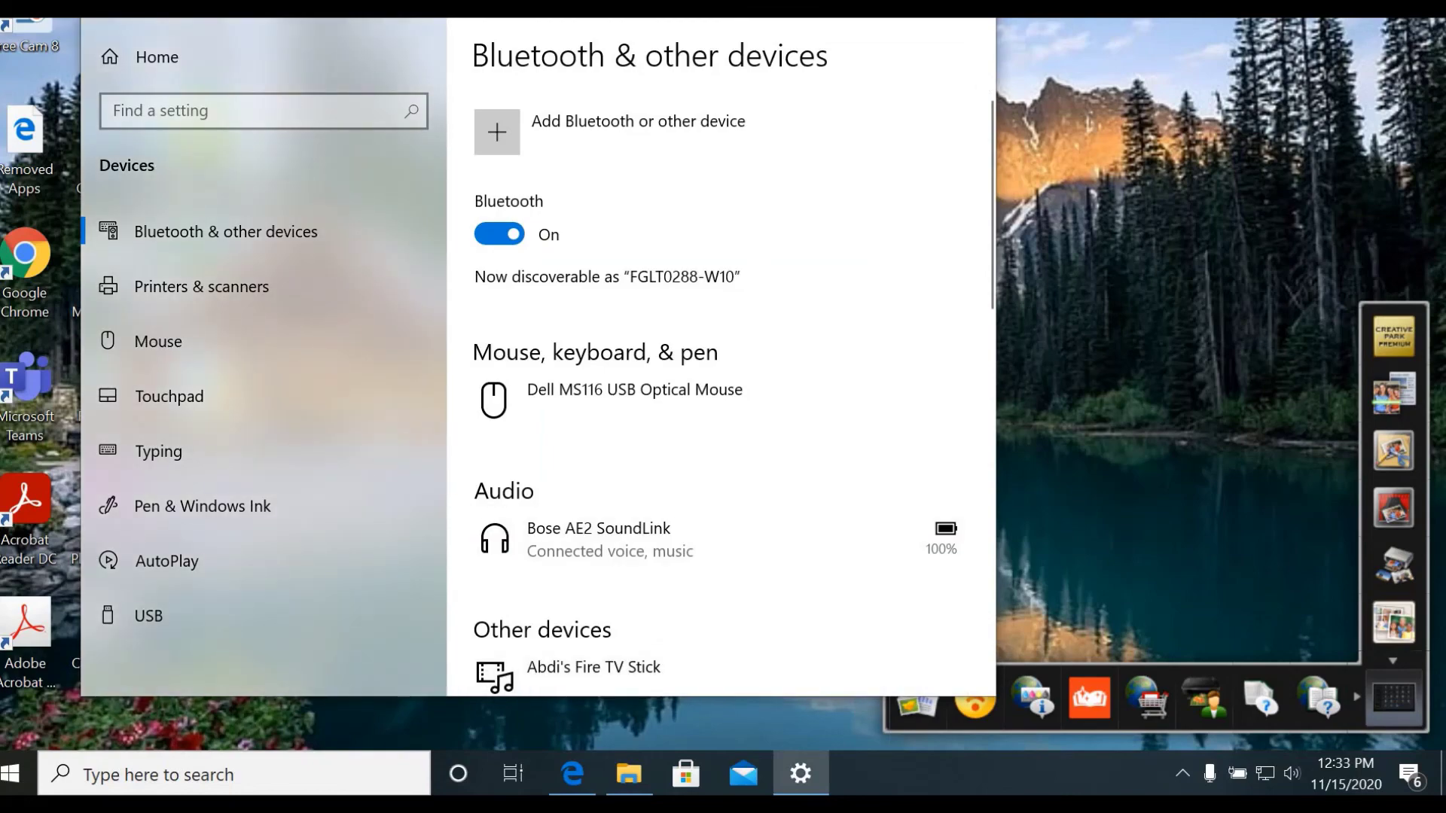
pyautogui.click(971, 10)
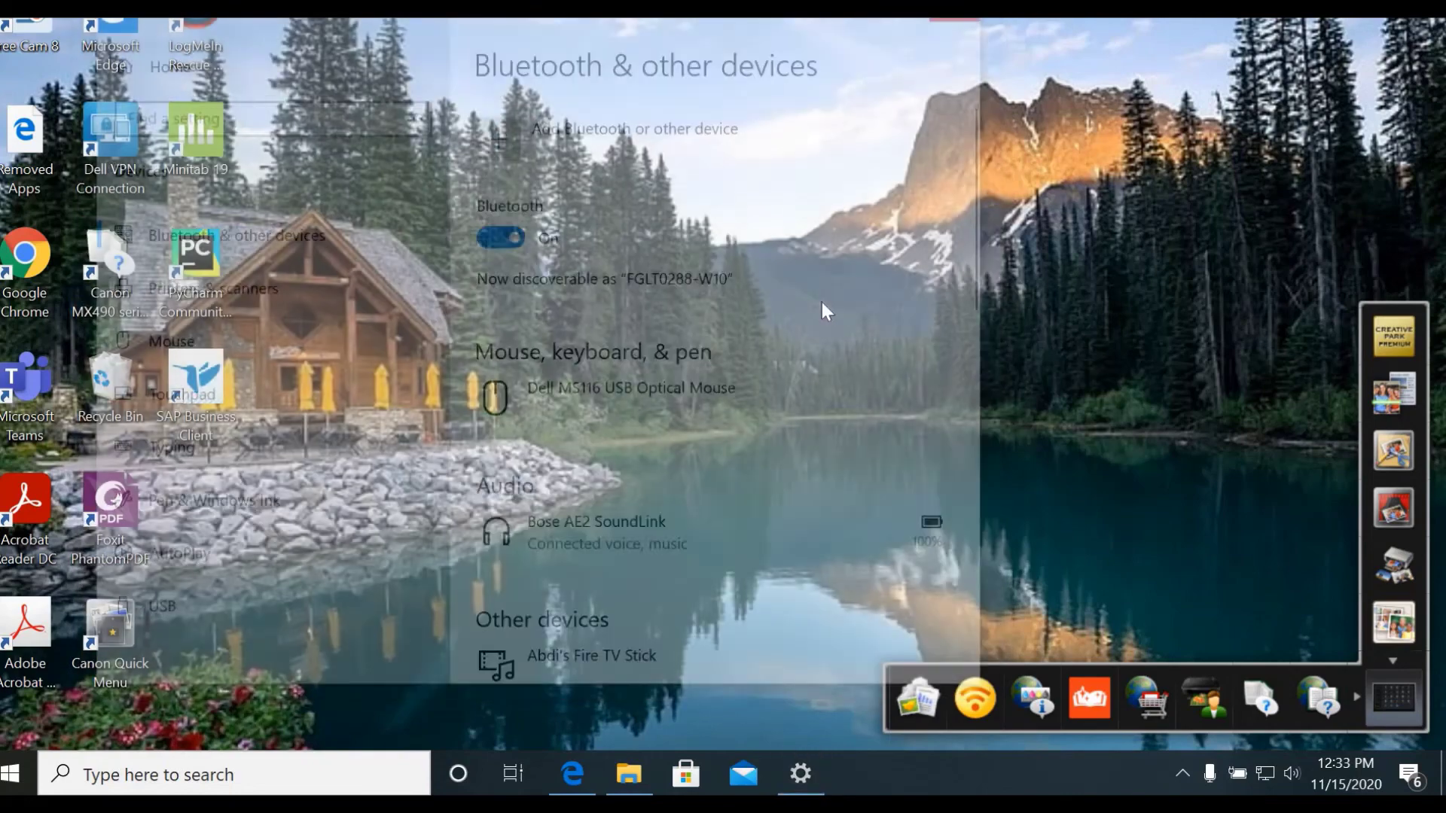